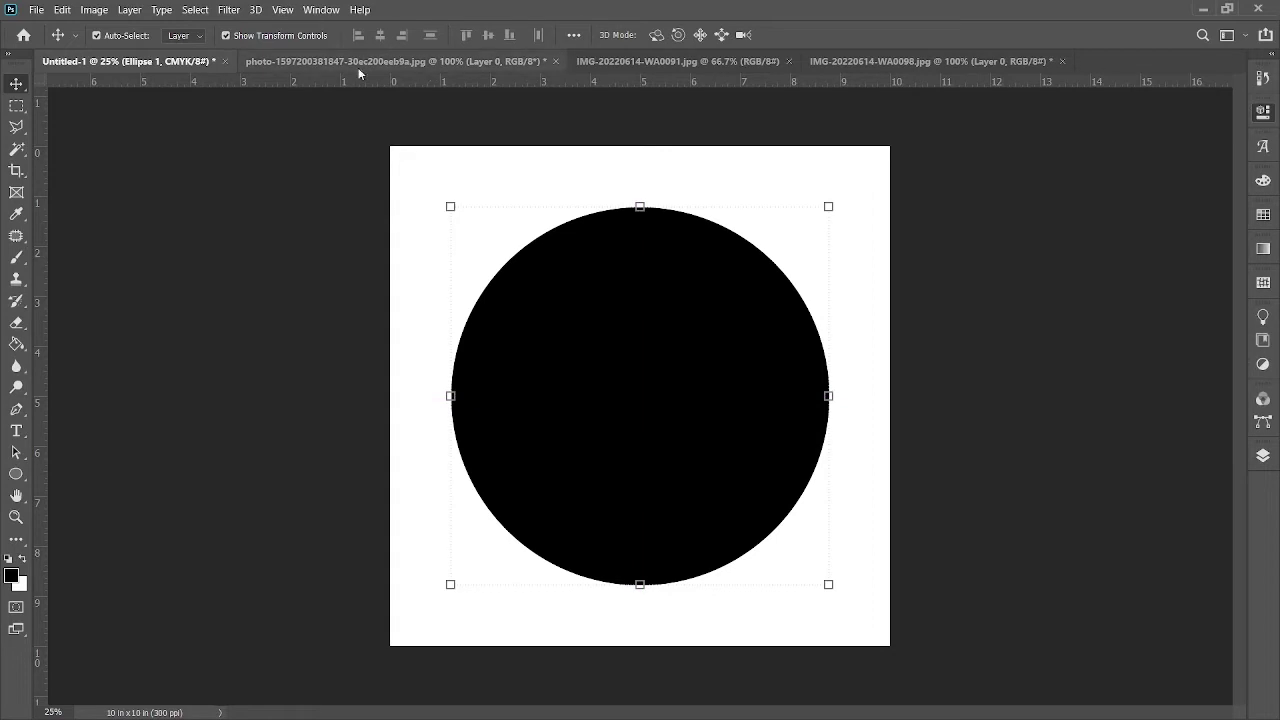
# Step: Switch from the Untitled black-circle document to the blue cloudy sky photo
pyautogui.click(359, 70)
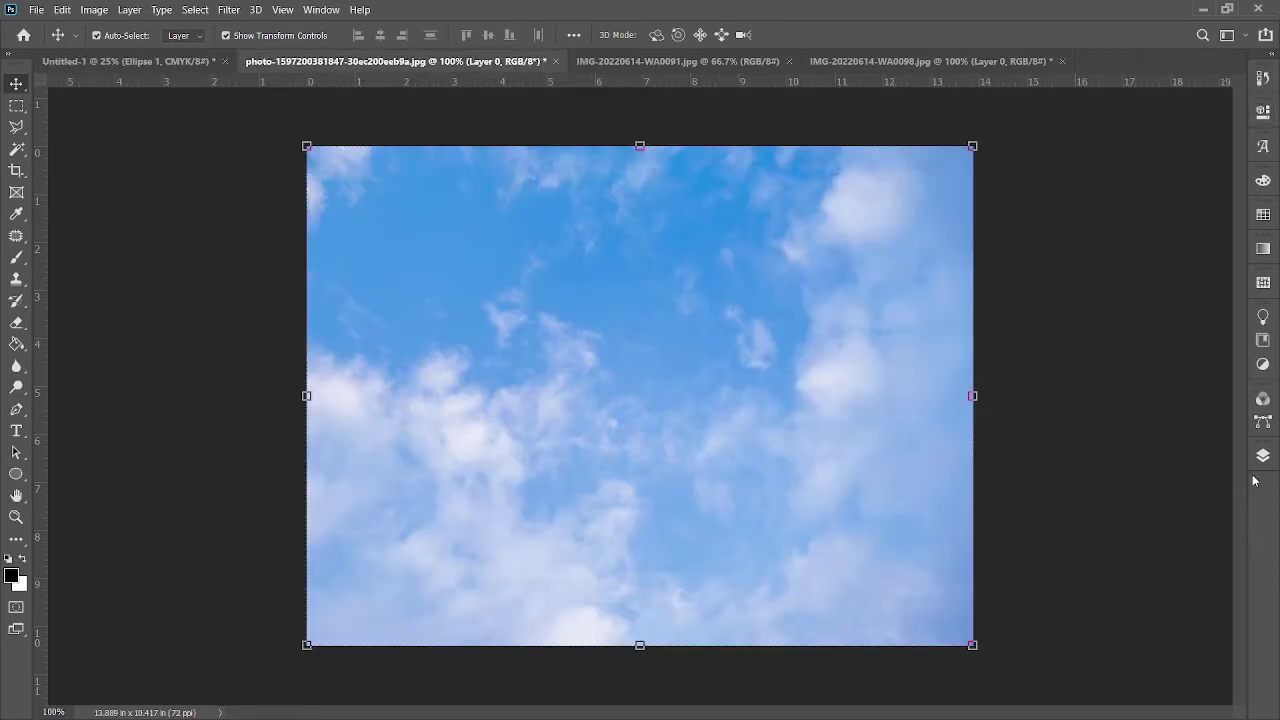
# Step: Bring the sky photo into the circle design, scaled to about 340% to cover the canvas
pyautogui.moveTo(597, 340); pyautogui.dragTo(600, 412)
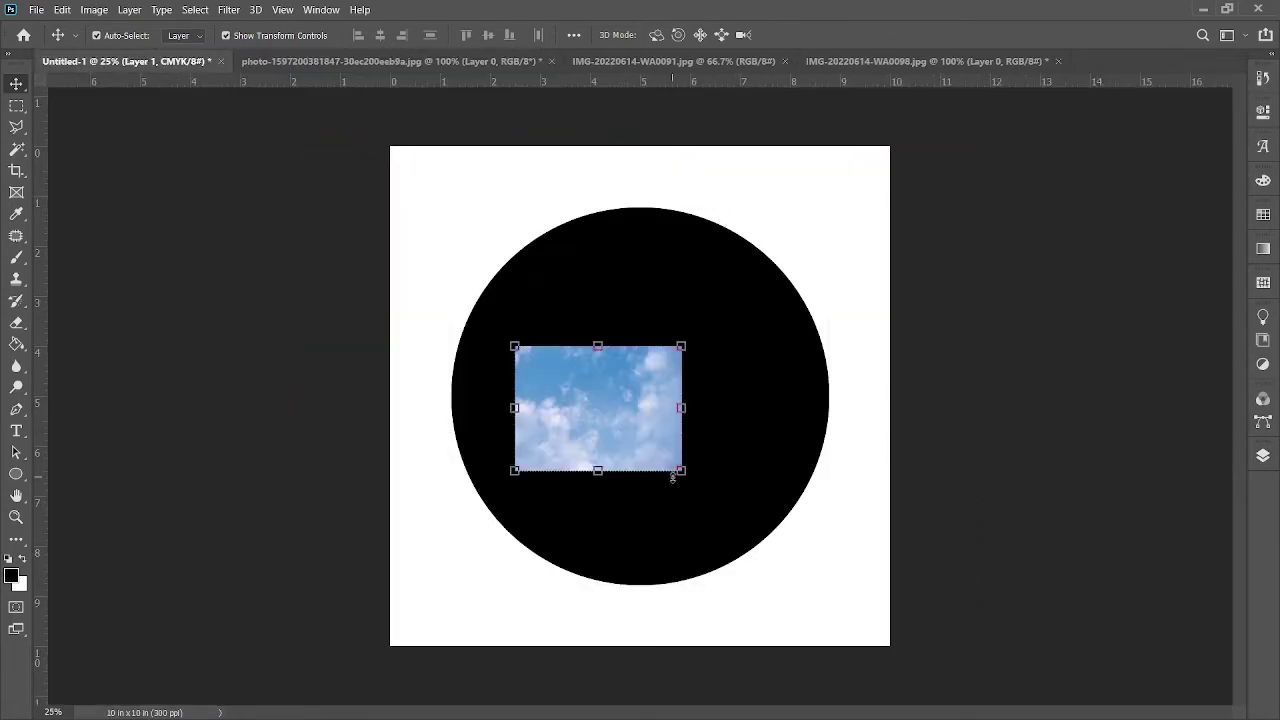
pyautogui.moveTo(683, 471); pyautogui.dragTo(764, 552)
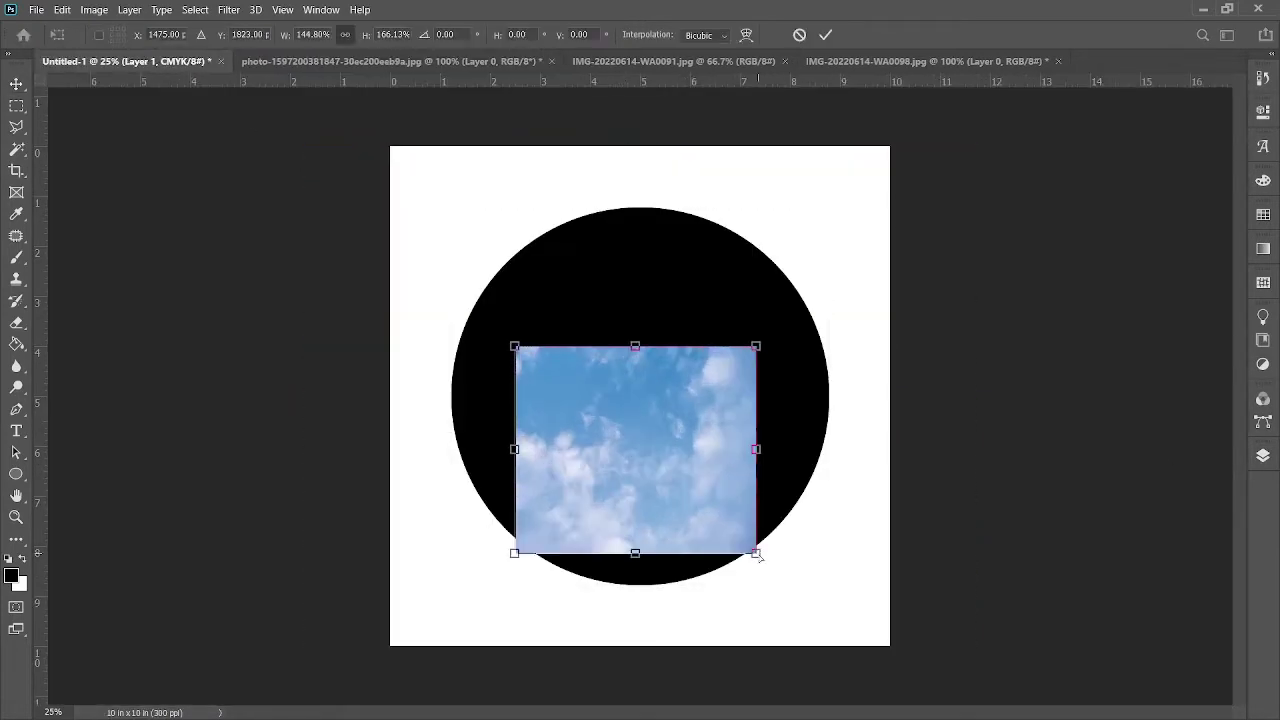
pyautogui.hotkey('ctrl', 'z')
pyautogui.moveTo(681, 470); pyautogui.dragTo(971, 686)
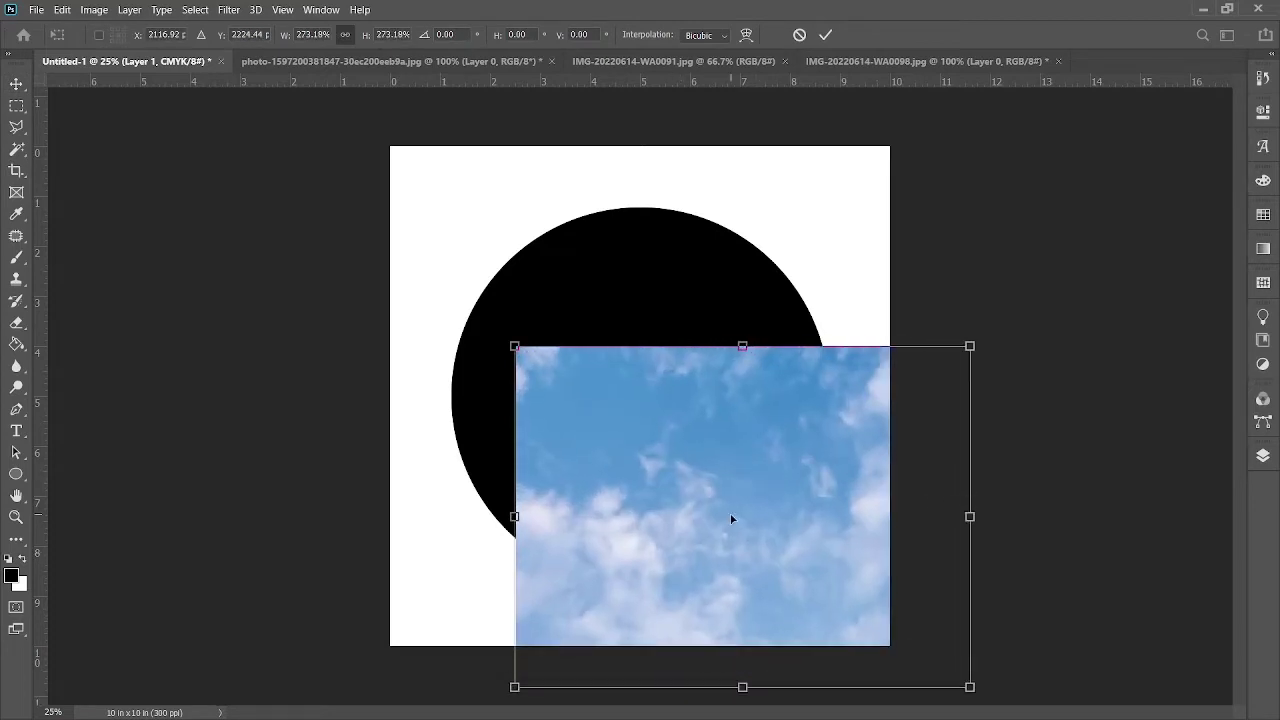
pyautogui.moveTo(729, 513); pyautogui.dragTo(624, 354)
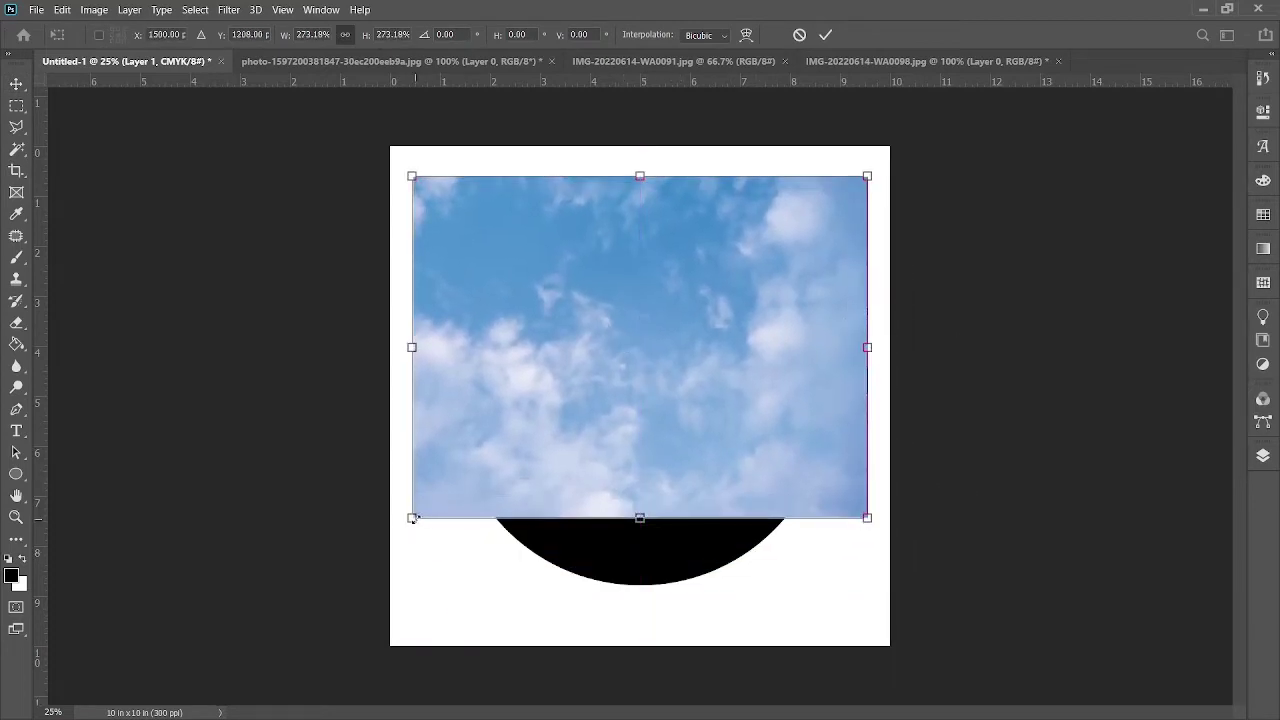
pyautogui.moveTo(413, 519); pyautogui.dragTo(297, 600)
pyautogui.moveTo(458, 549); pyautogui.dragTo(518, 562)
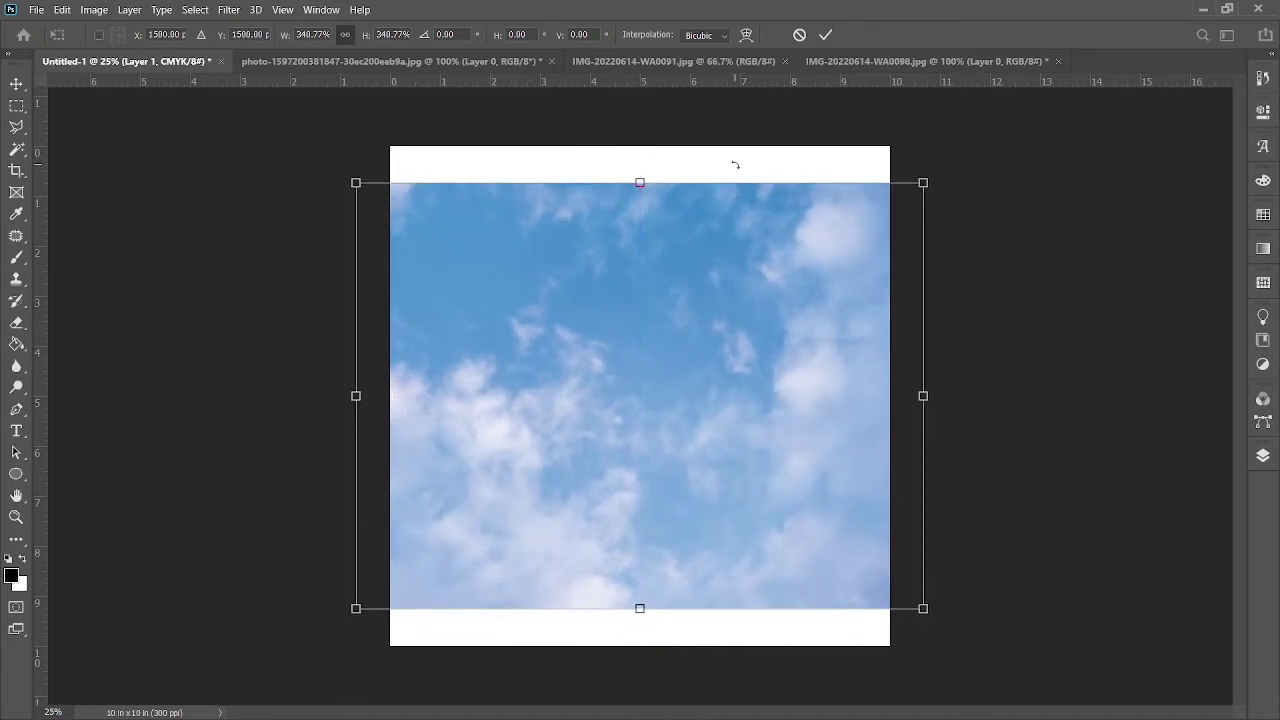
pyautogui.click(825, 34)
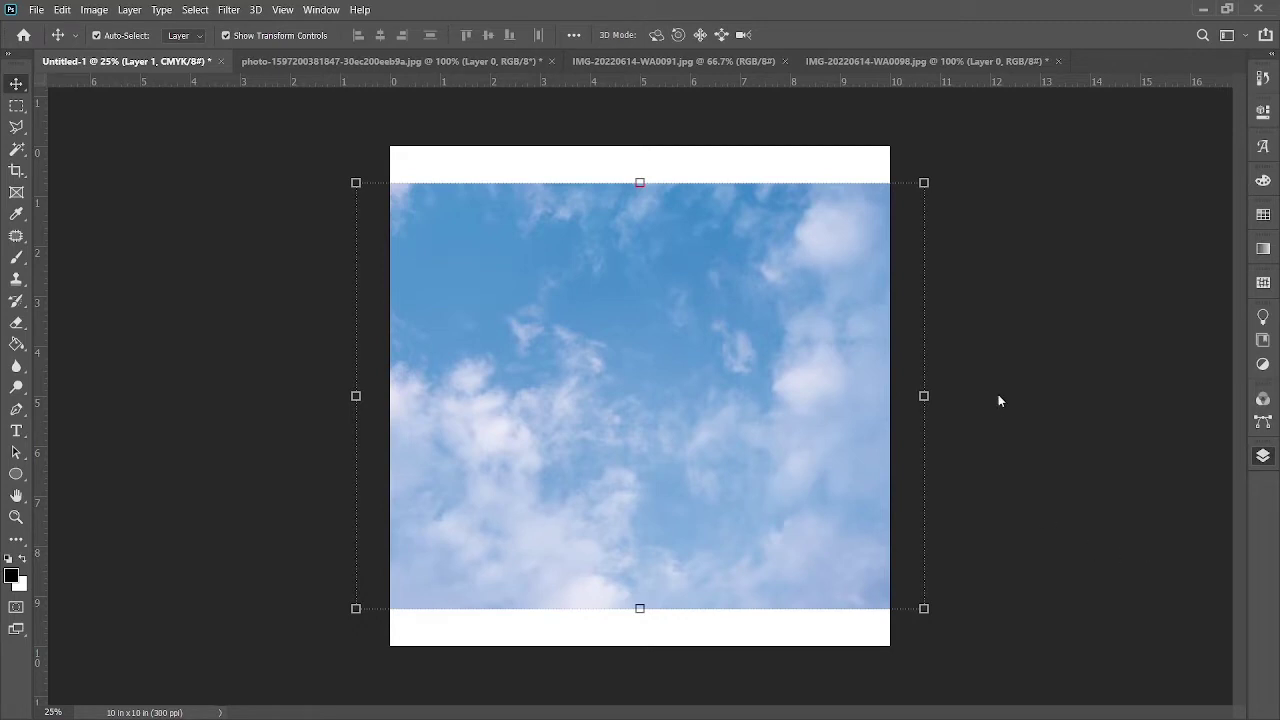
# Step: Clip the sky to the circle with Ctrl+Alt+G and shrink it to about 96.70%
pyautogui.hotkey('ctrl', 'alt', 'g')
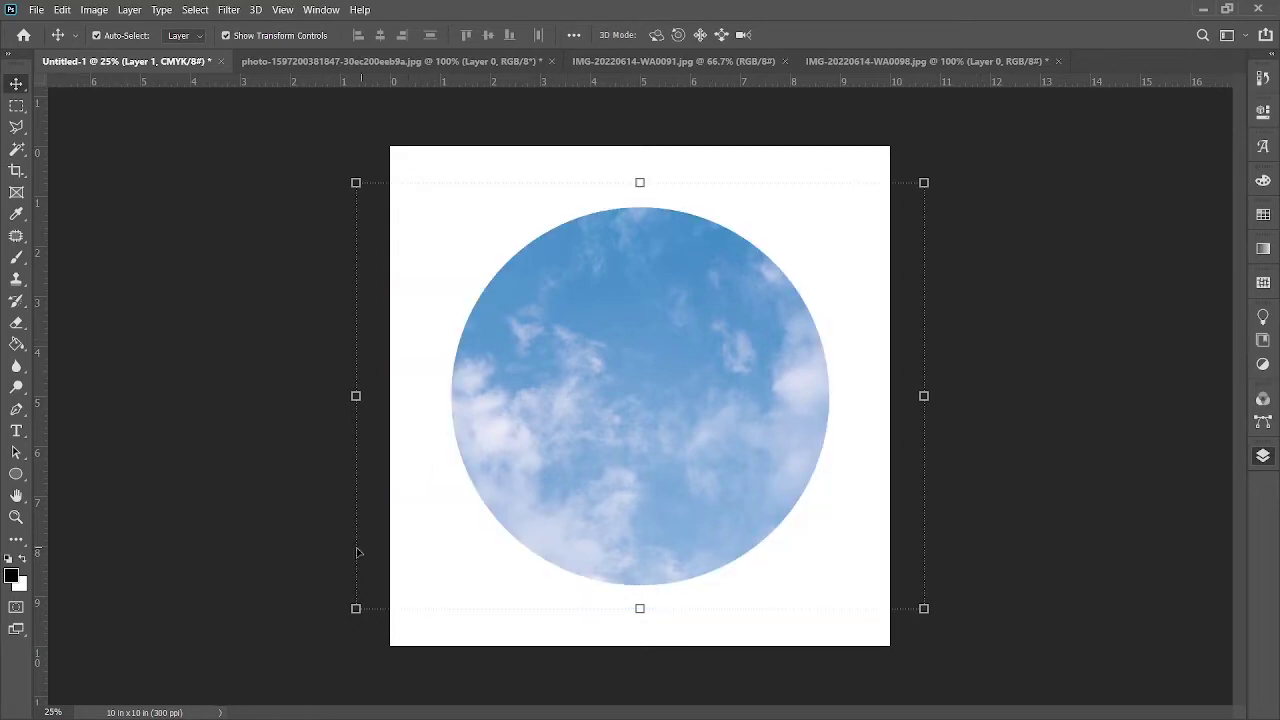
pyautogui.moveTo(355, 608); pyautogui.dragTo(380, 590)
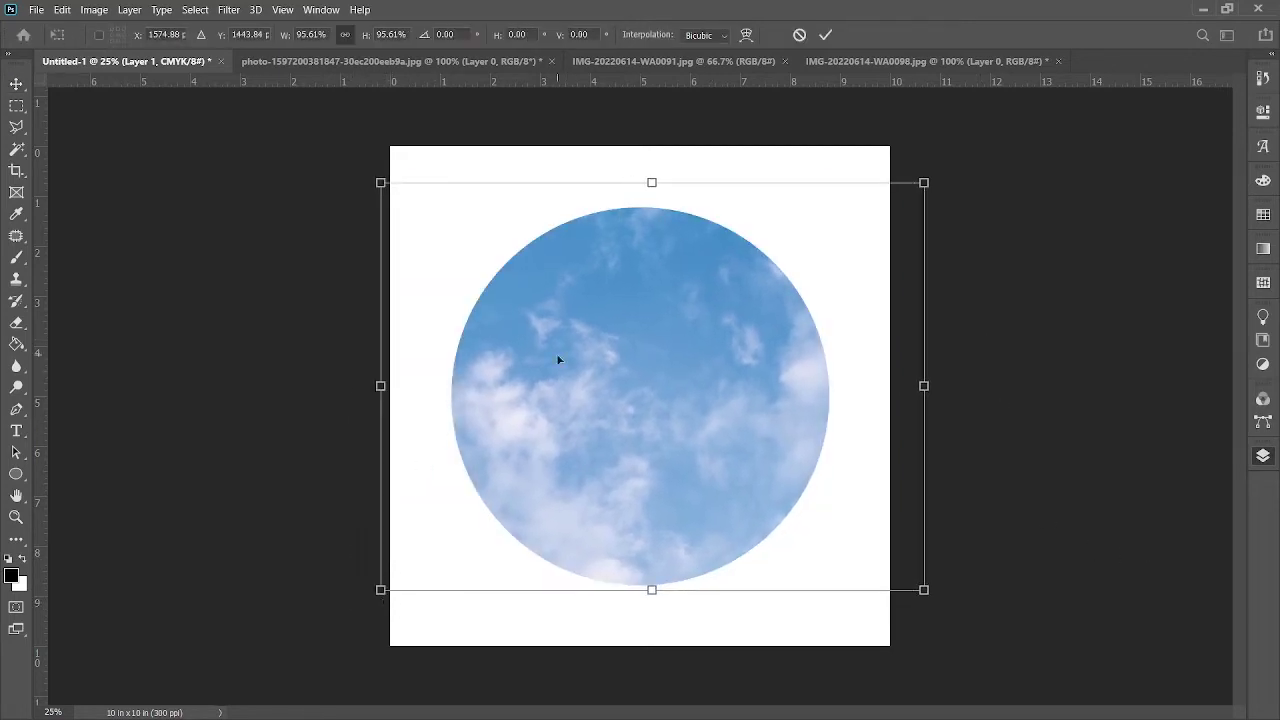
pyautogui.moveTo(383, 187); pyautogui.dragTo(410, 205)
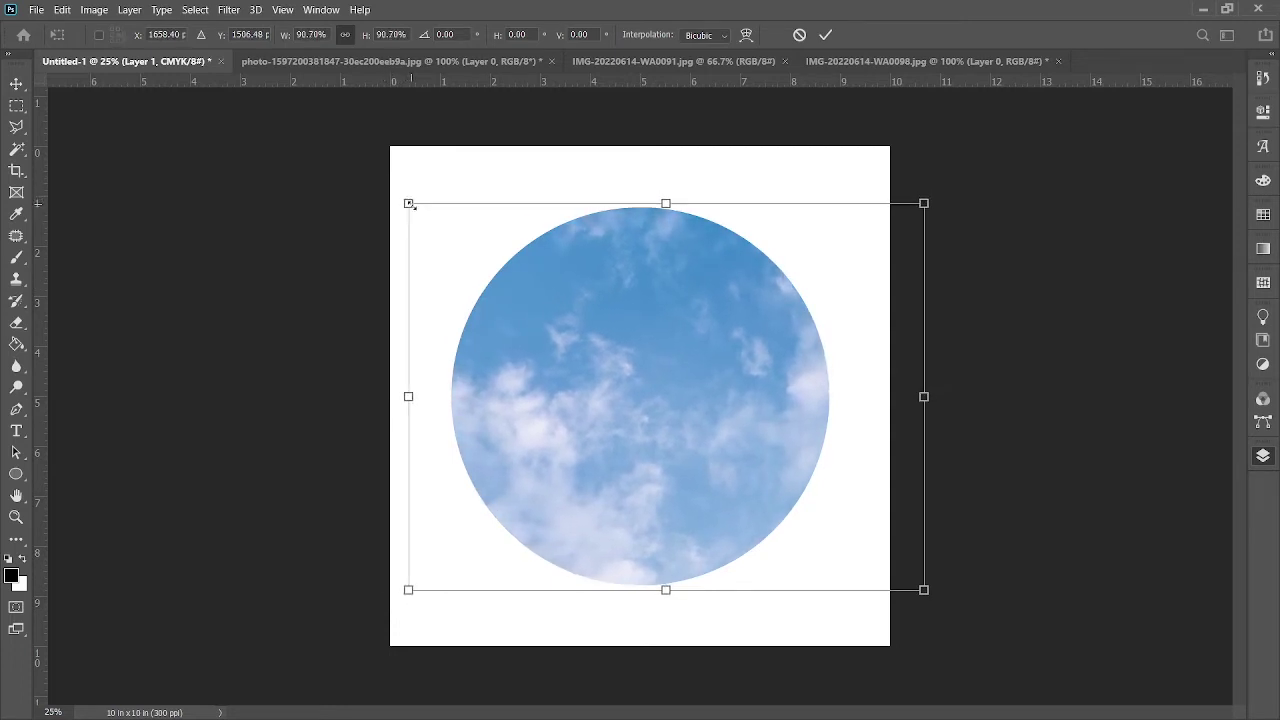
pyautogui.click(825, 34)
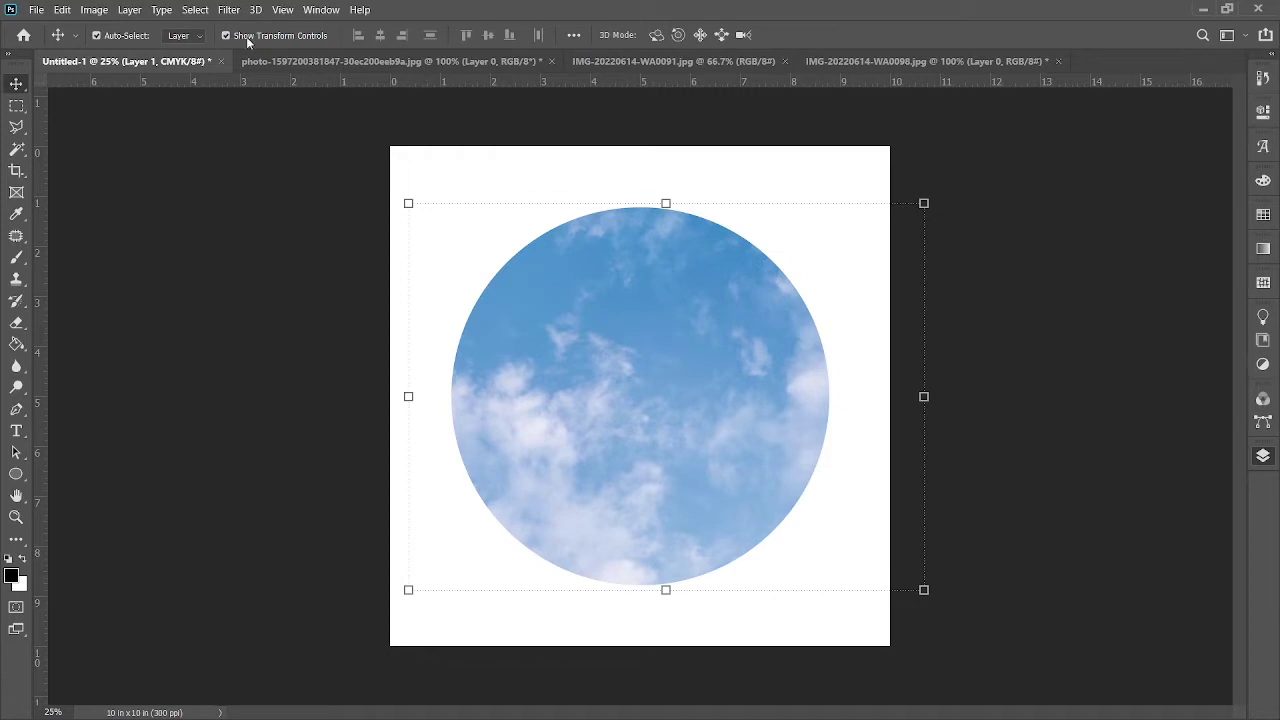
# Step: Cut the man's portrait from its photo and paste it into the memorial design
pyautogui.click(622, 64)
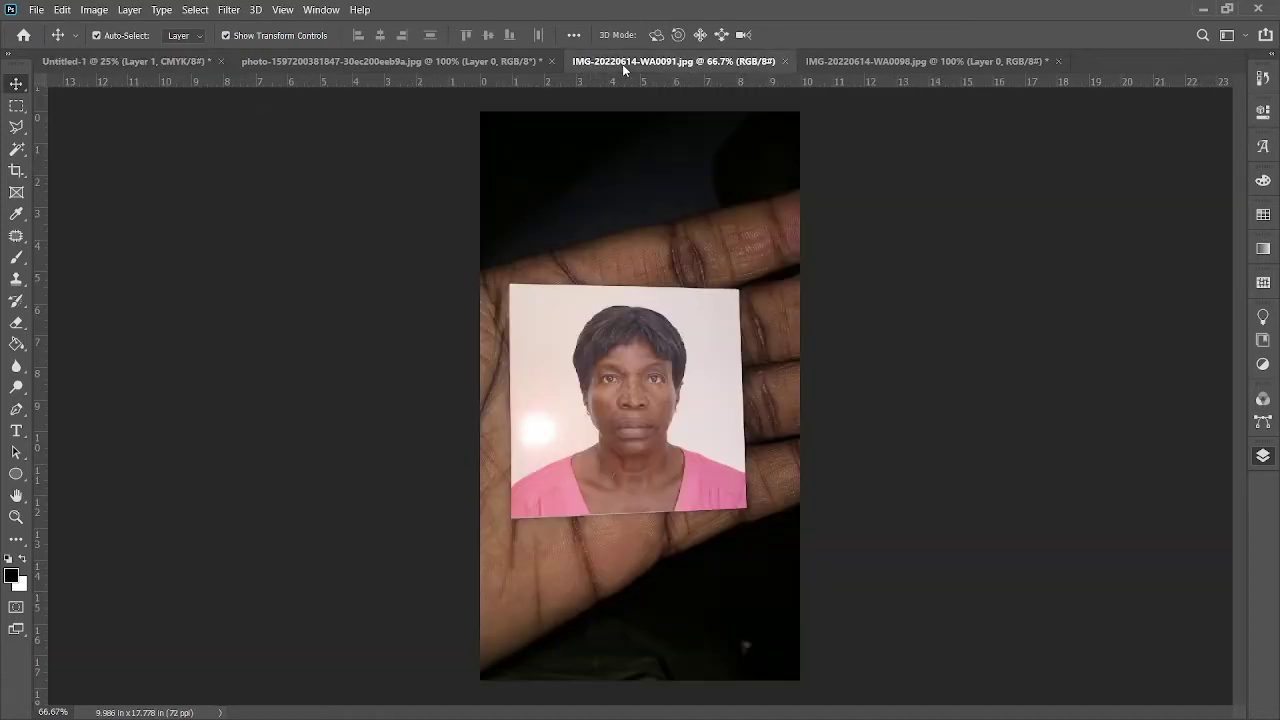
pyautogui.click(872, 61)
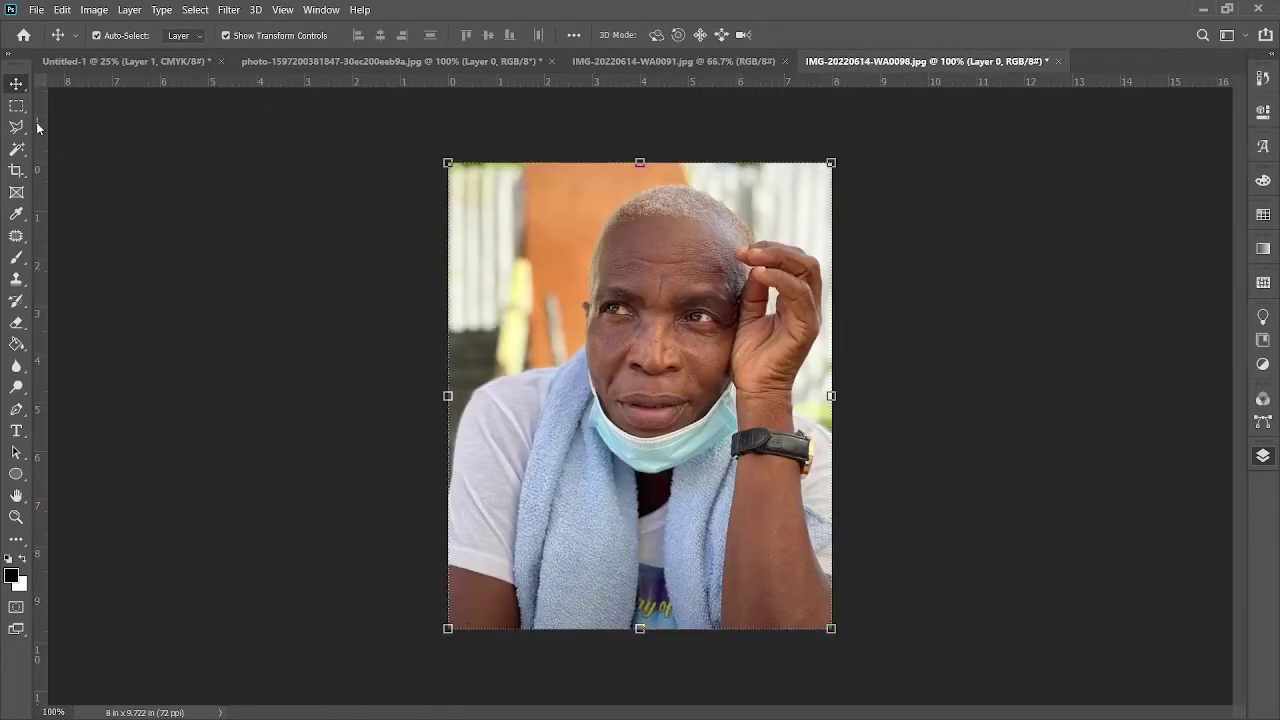
pyautogui.hotkey('ctrl', 'x')
pyautogui.click(160, 64)
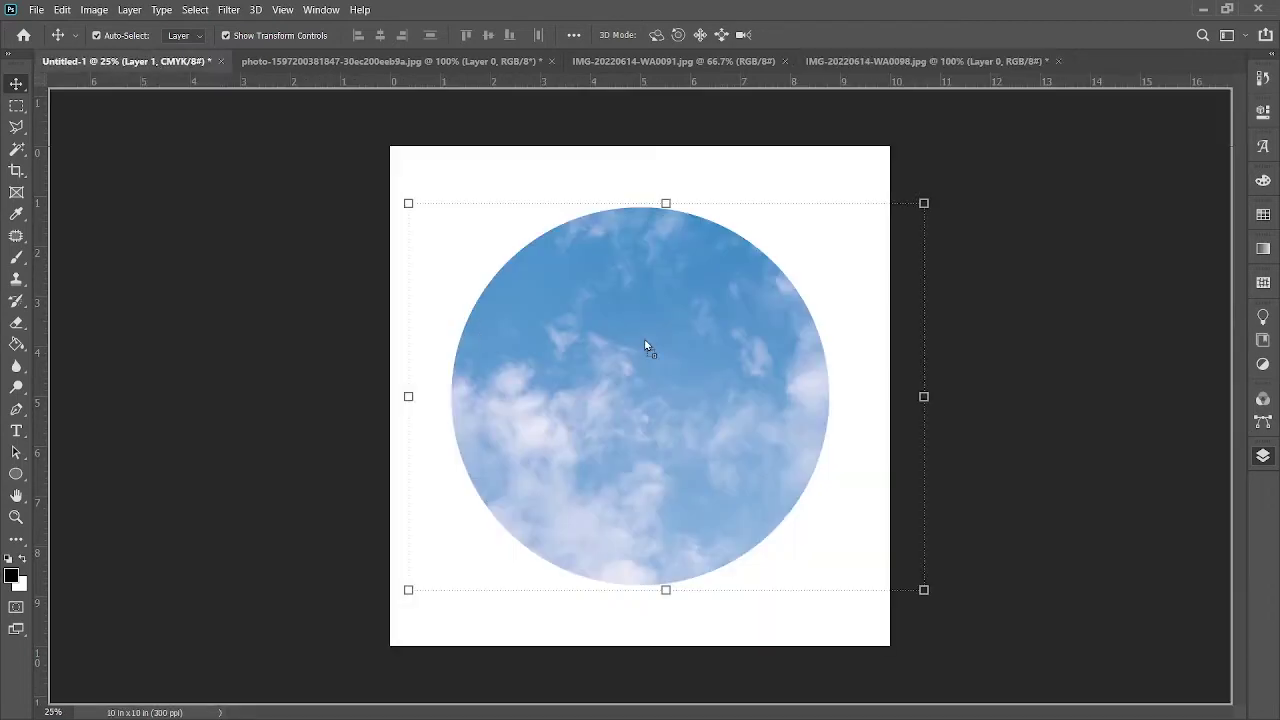
pyautogui.hotkey('ctrl', 'v')
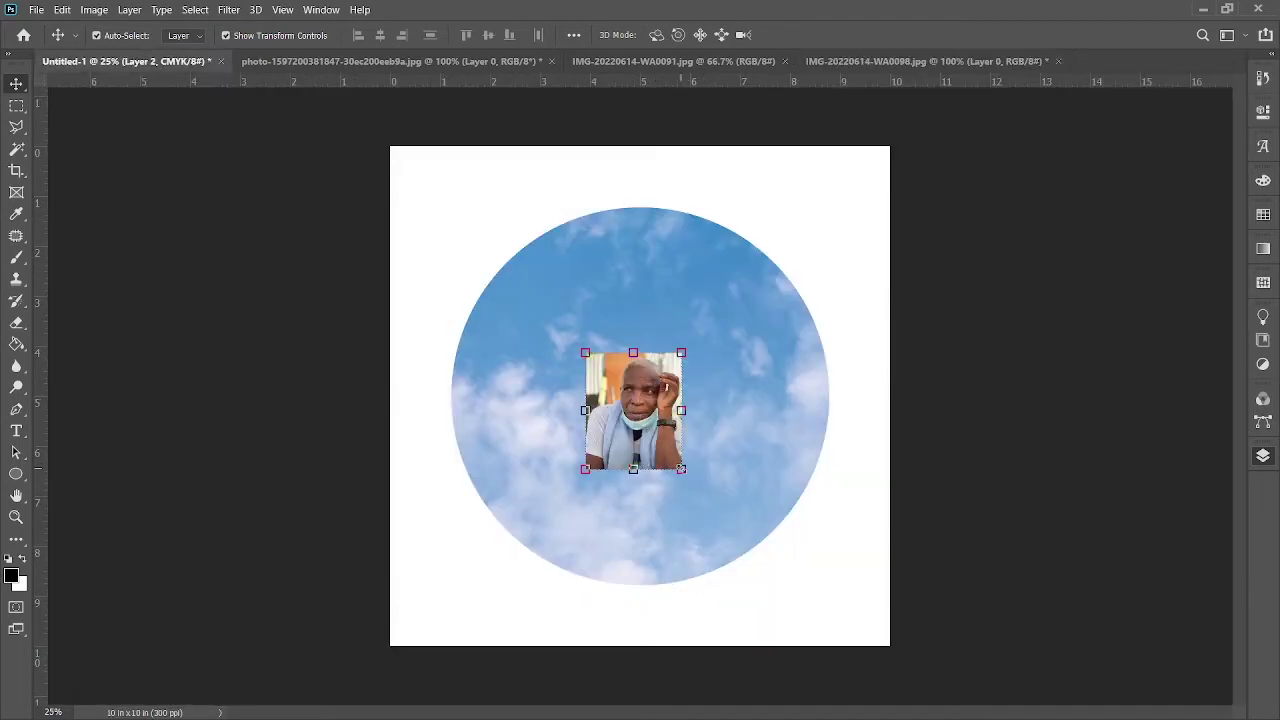
# Step: Enlarge the pasted portrait to 192.53% and centre it over the sky circle
pyautogui.hotkey('ctrl', 't')
pyautogui.moveTo(681, 469); pyautogui.dragTo(768, 573)
pyautogui.moveTo(703, 497); pyautogui.dragTo(668, 470)
pyautogui.click(825, 35)
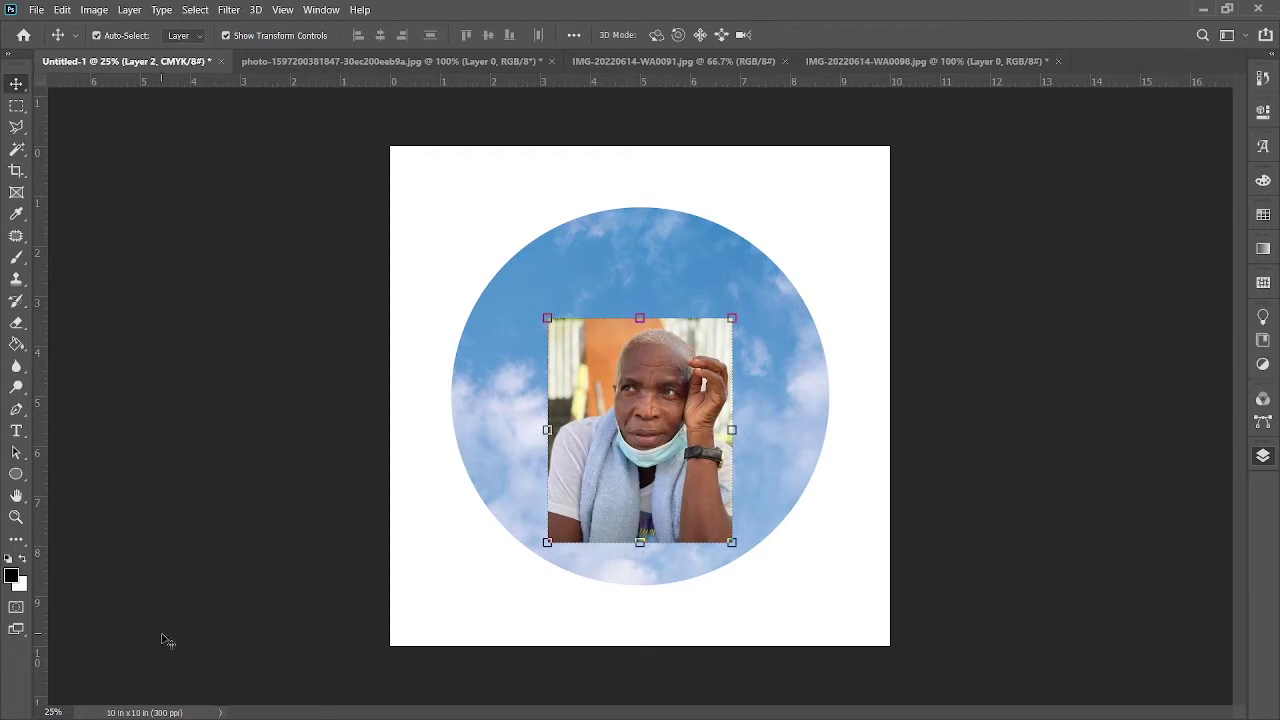
# Step: Type 'IN LOVING MEMORY OF' in Montserrat Bold and place it over the circle
pyautogui.click(16, 431)
pyautogui.click(481, 194)
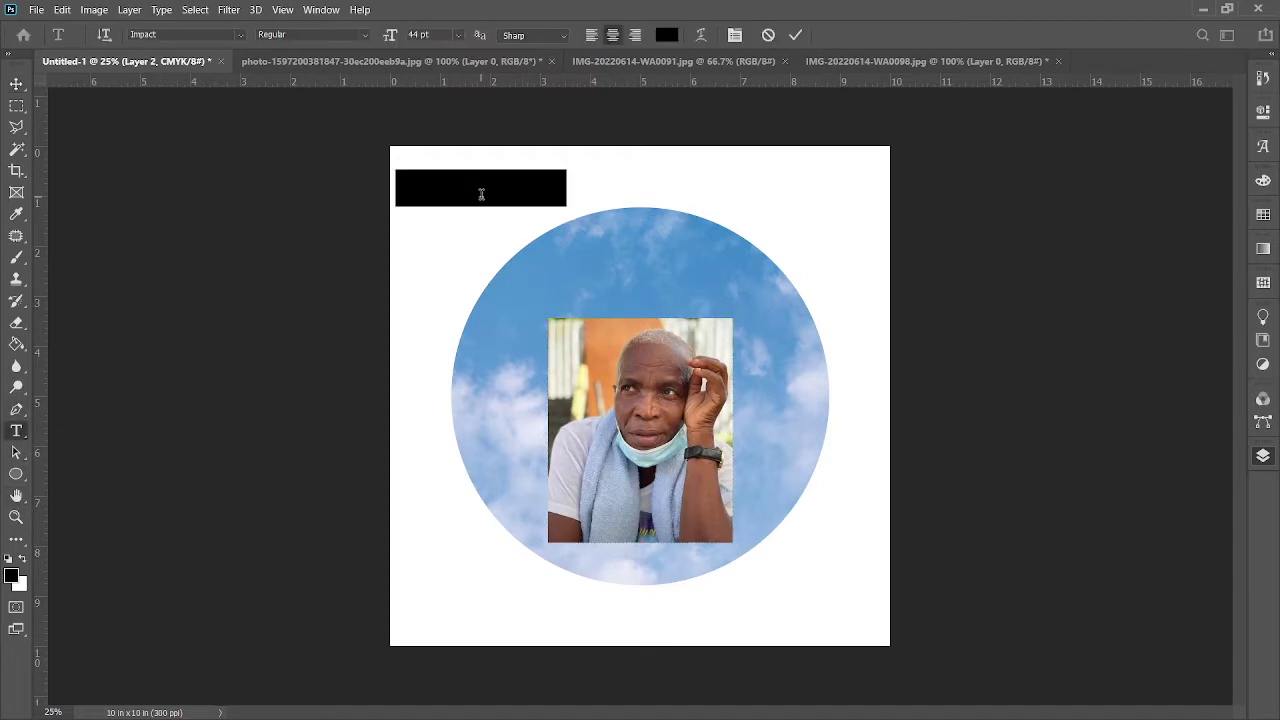
pyautogui.press('BackSpace')
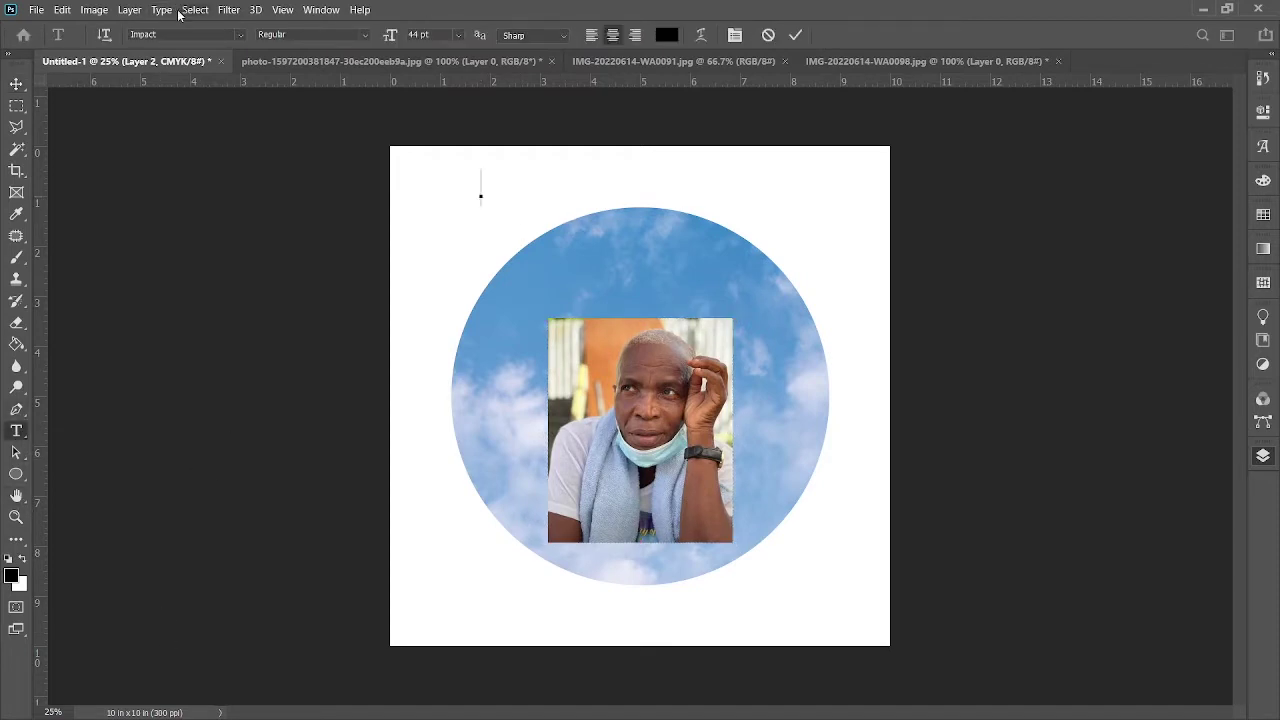
pyautogui.click(241, 39)
pyautogui.write('Montserrat')
pyautogui.write('Bold')
pyautogui.write('IN L')
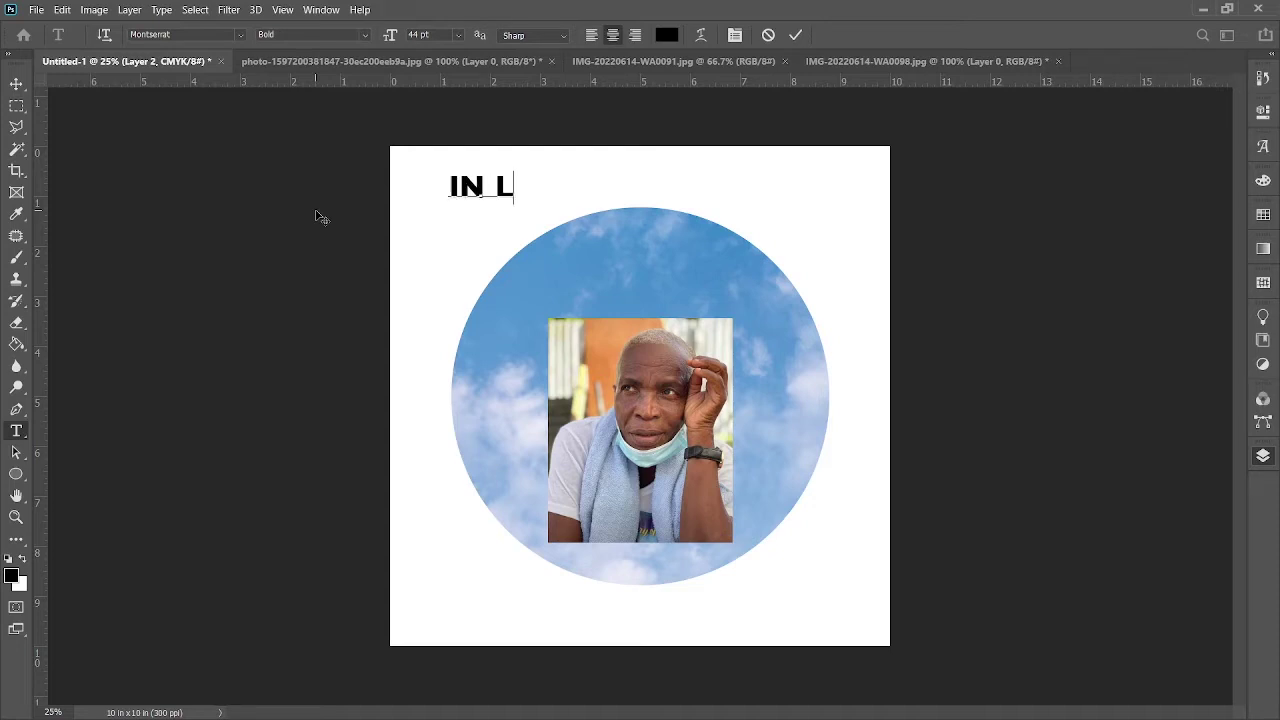
pyautogui.write('OVING')
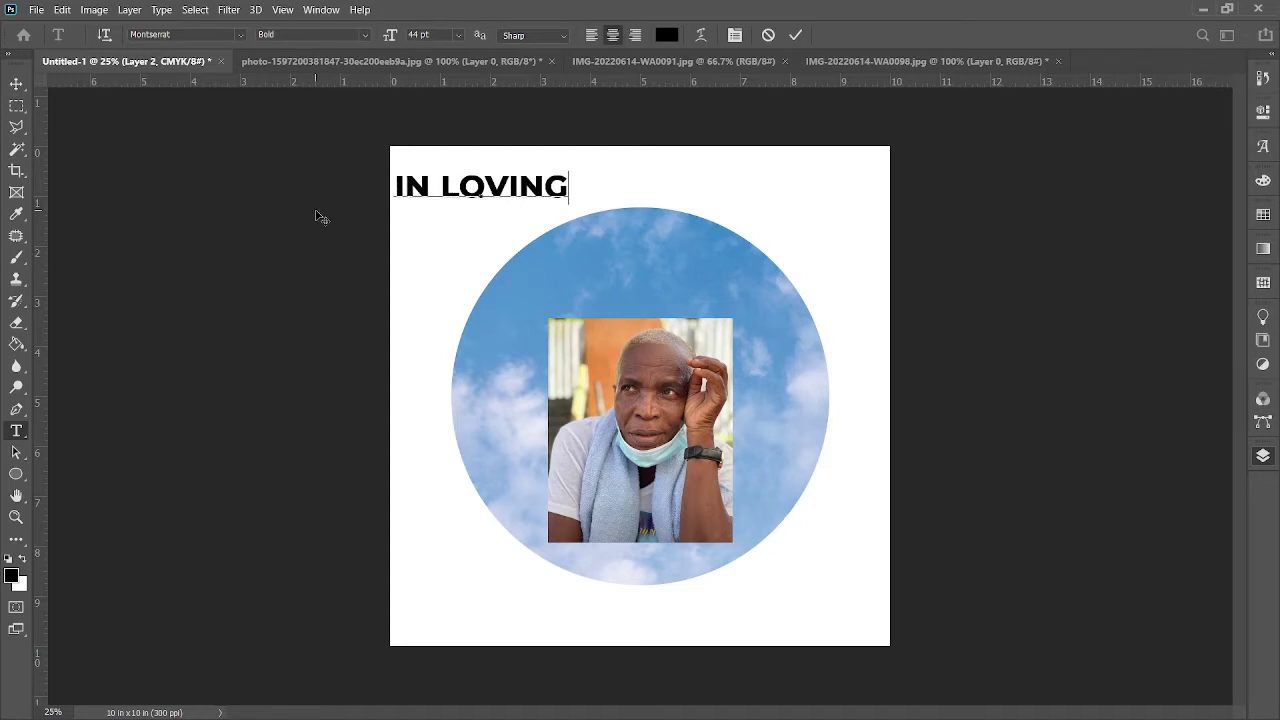
pyautogui.write(' MEMORY')
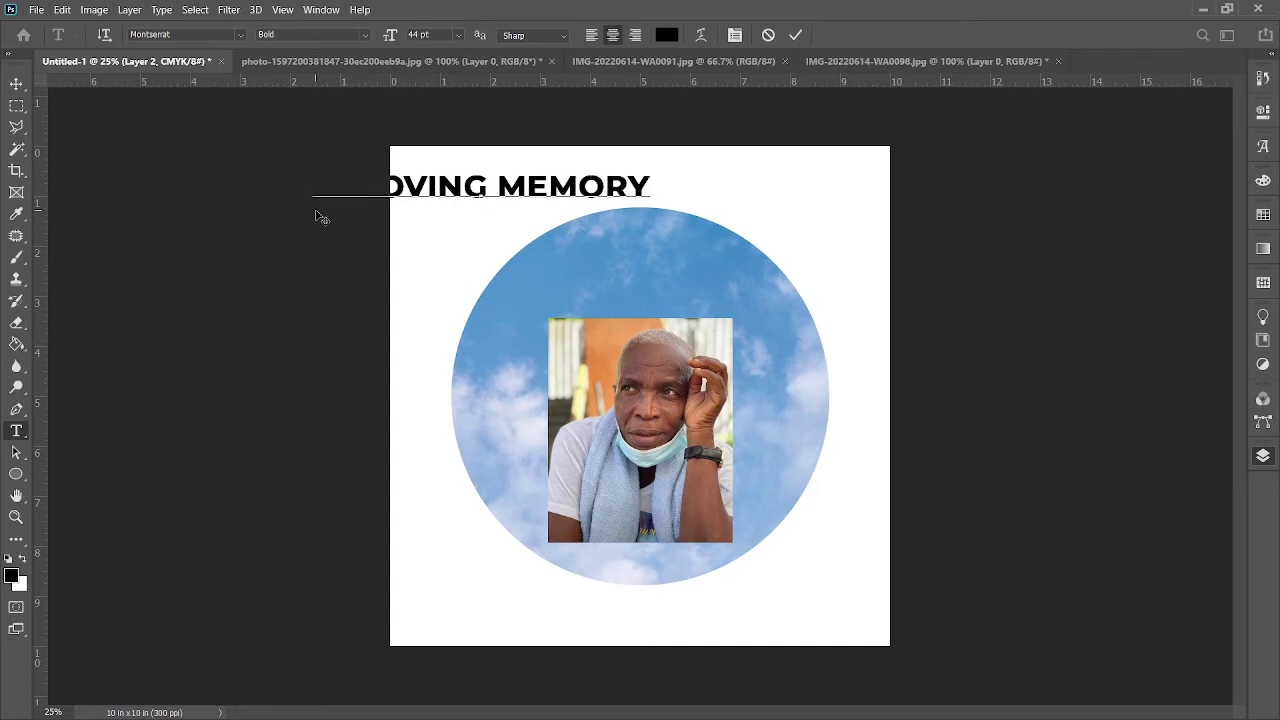
pyautogui.write('OF')
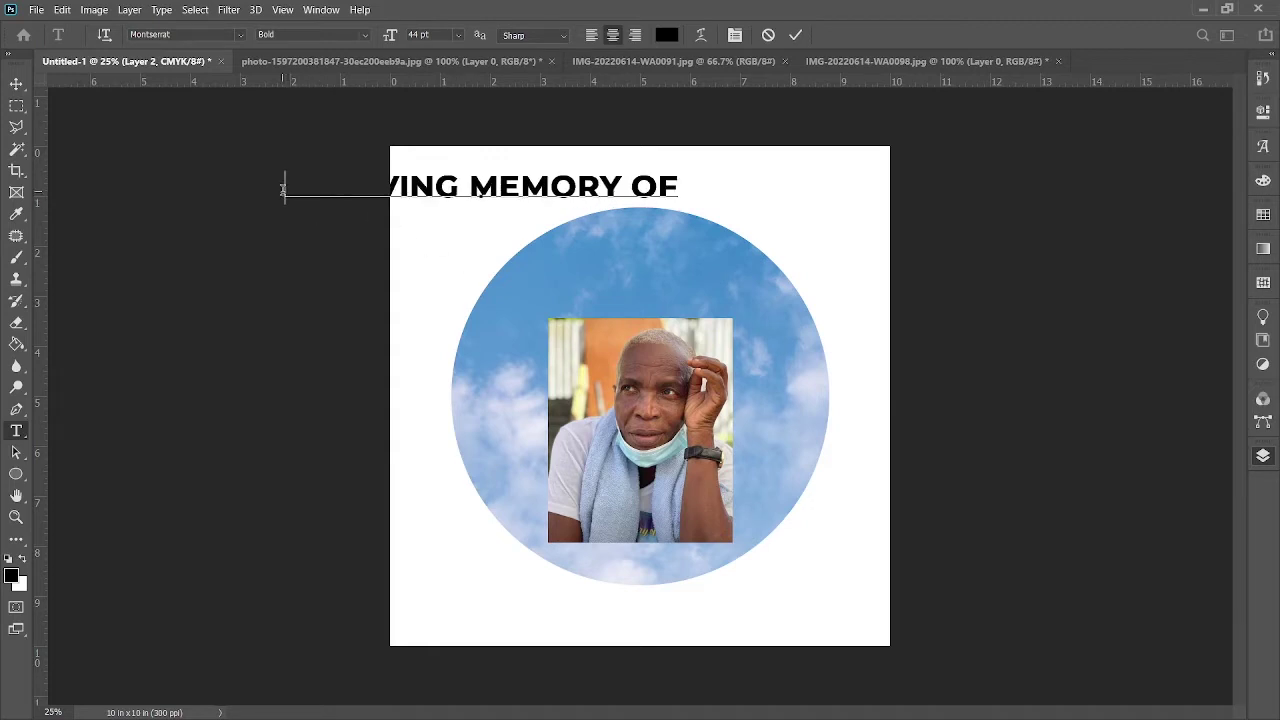
pyautogui.moveTo(283, 189); pyautogui.dragTo(674, 326)
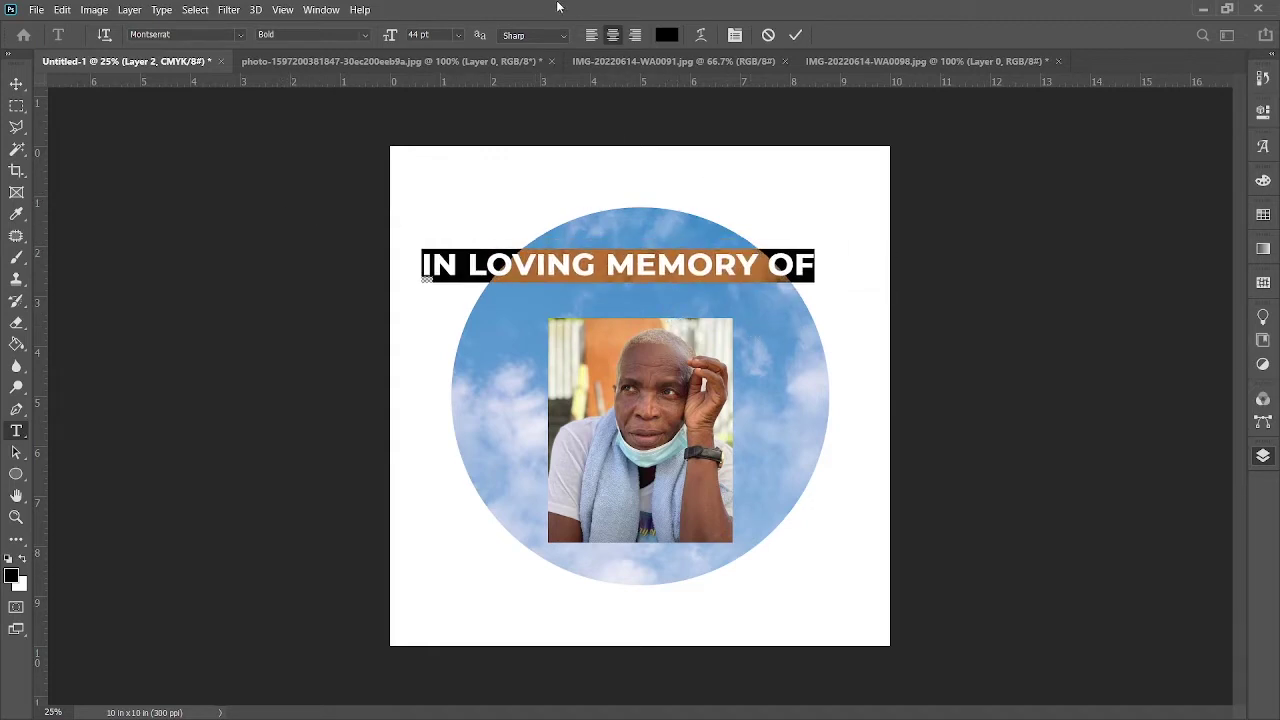
# Step: Tighten the heading's letter spacing, set it to 23 pt, and centre it over the circle
pyautogui.hotkey('alt', 'Left')
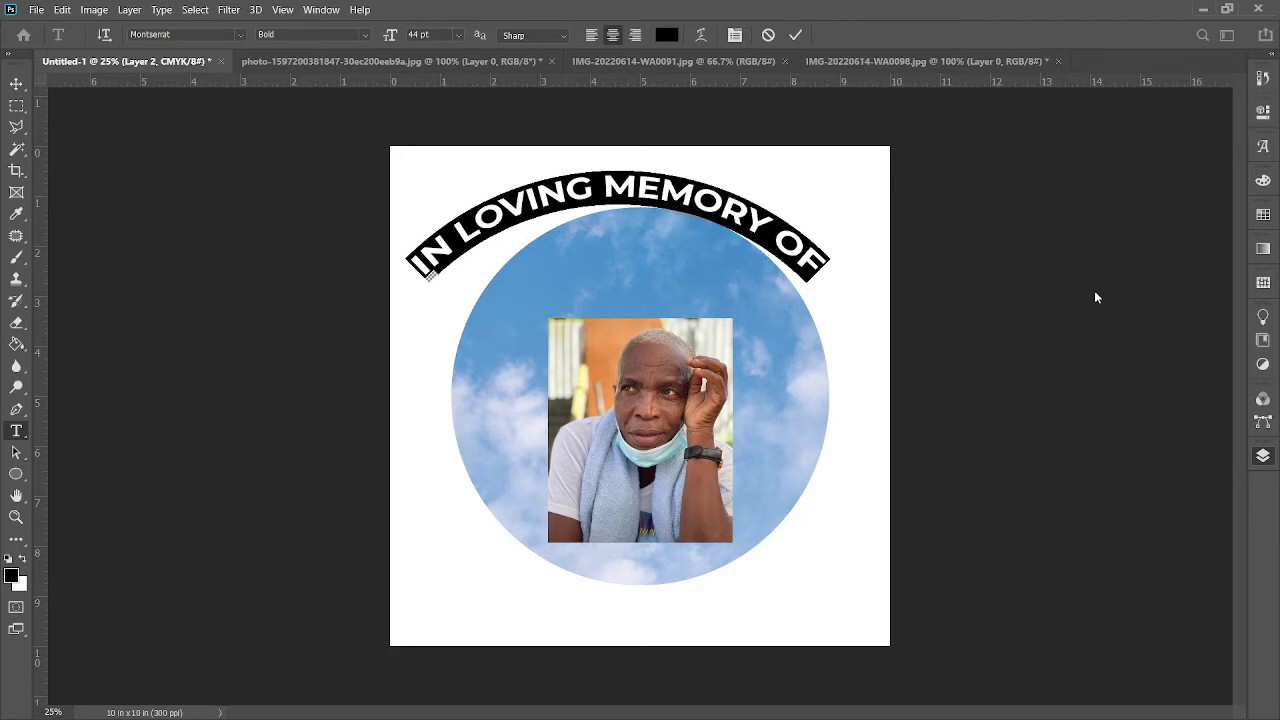
pyautogui.click(415, 35)
pyautogui.write('23')
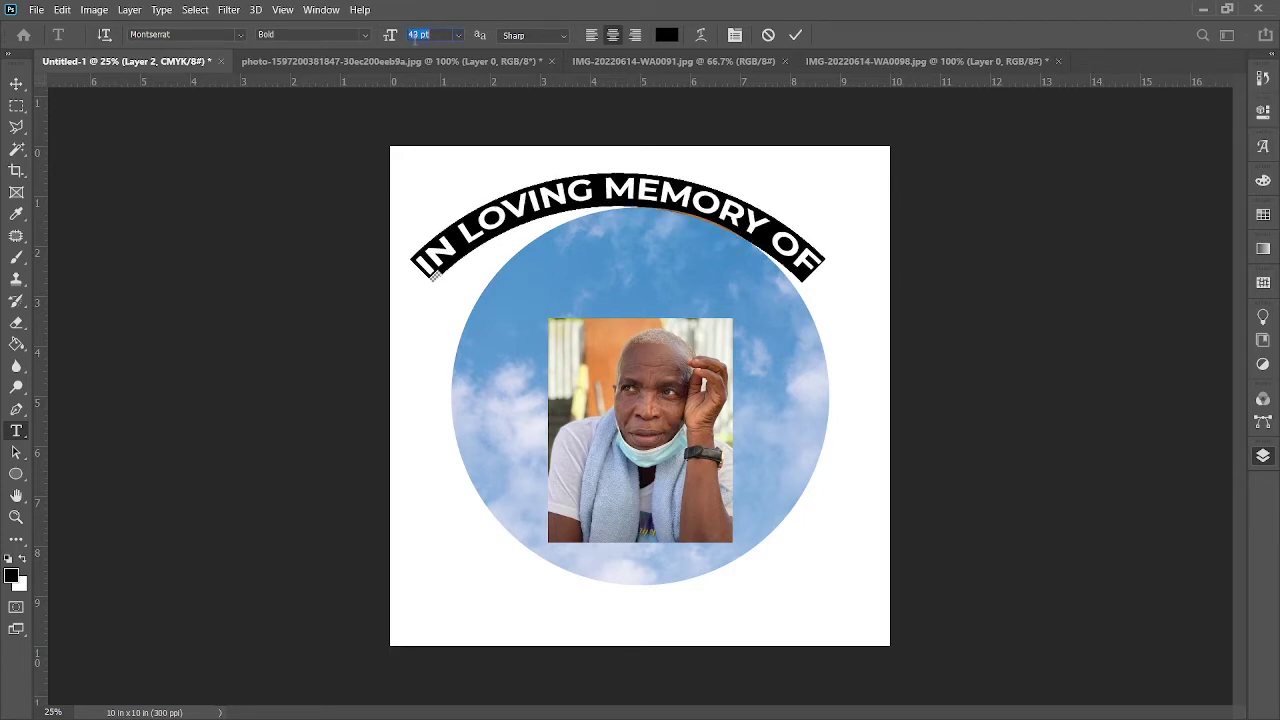
pyautogui.press('Return')
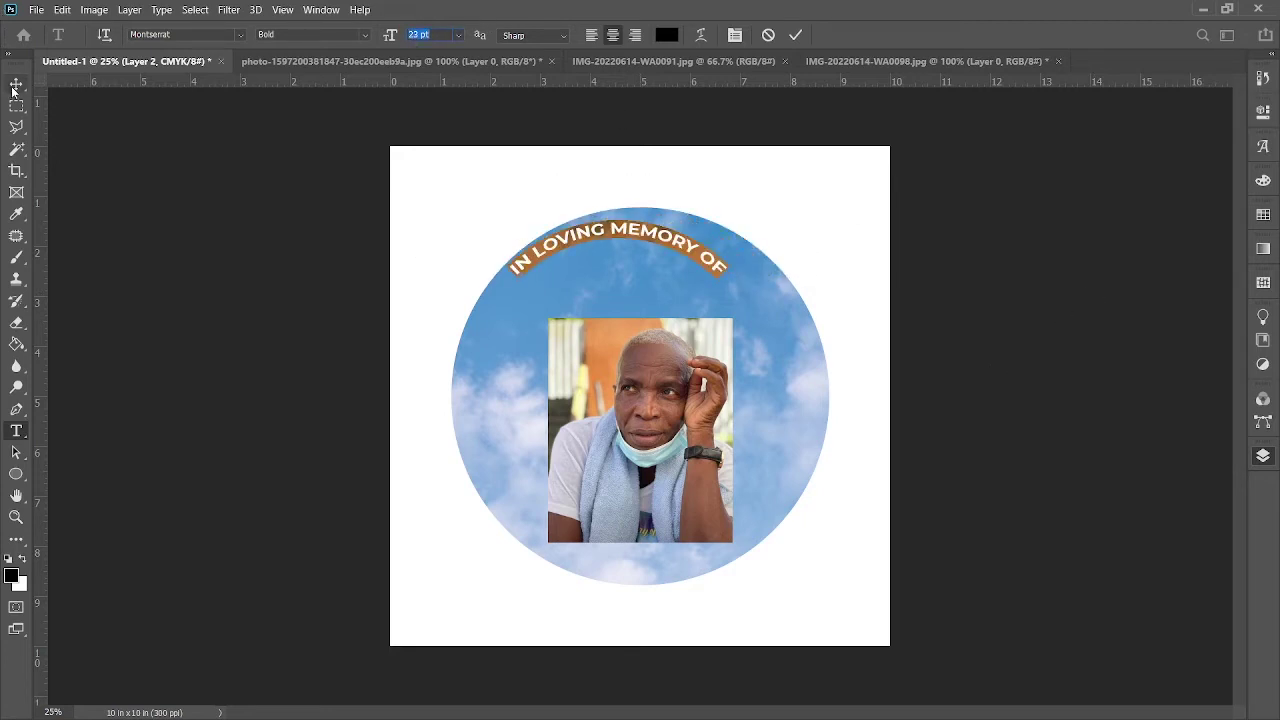
pyautogui.click(16, 84)
pyautogui.moveTo(655, 240); pyautogui.dragTo(677, 249)
# Step: Resize the arched title to 28 pt so it fits inside the circle
pyautogui.click(16, 431)
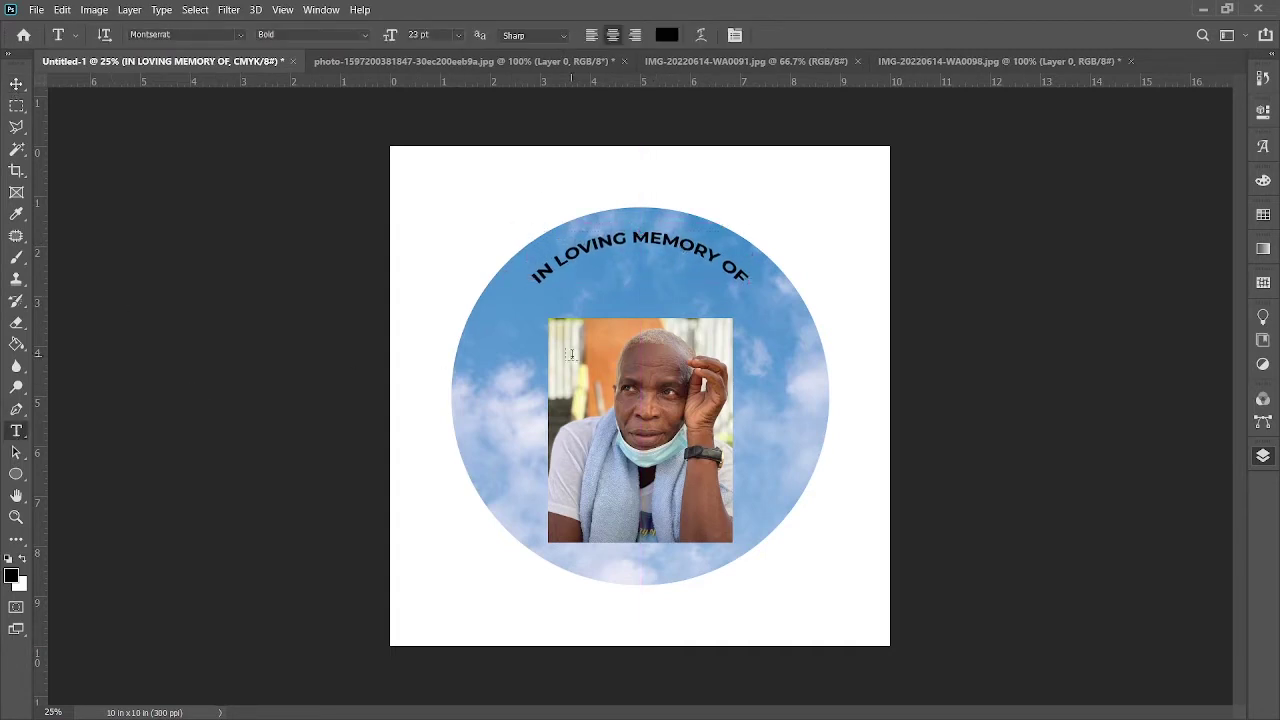
pyautogui.moveTo(535, 275); pyautogui.dragTo(748, 272)
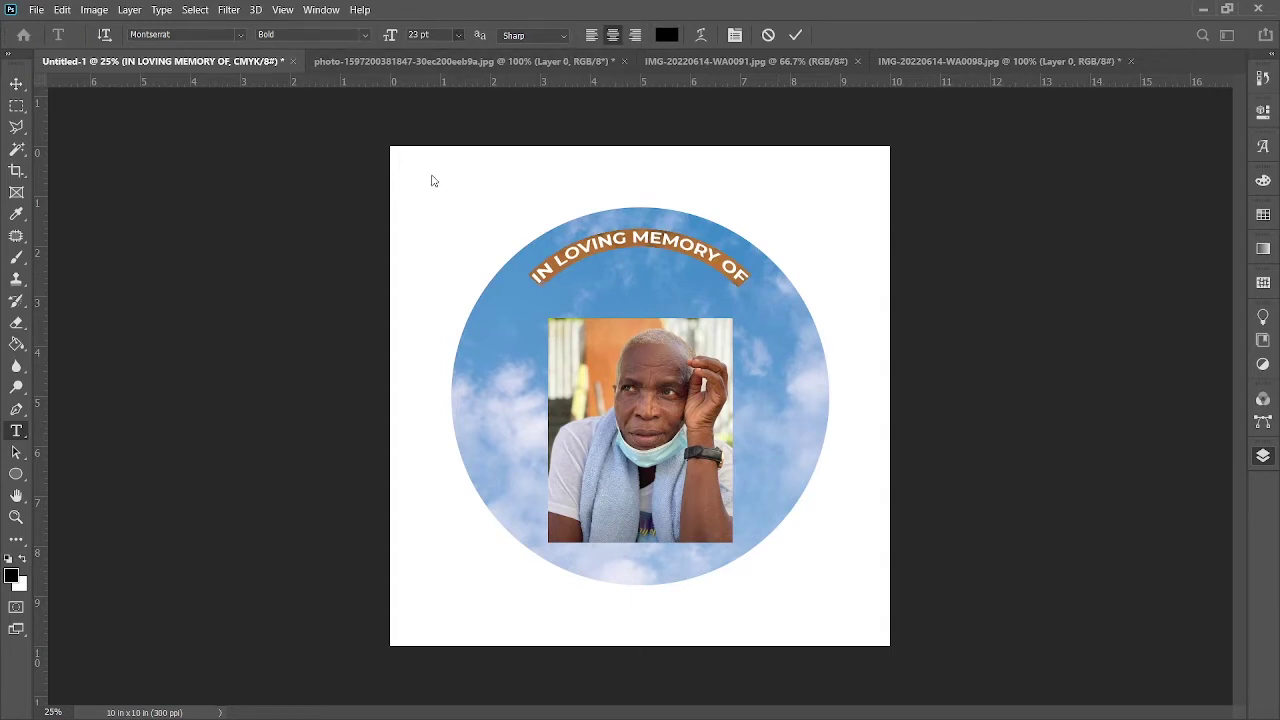
pyautogui.write('18')
pyautogui.press('Return')
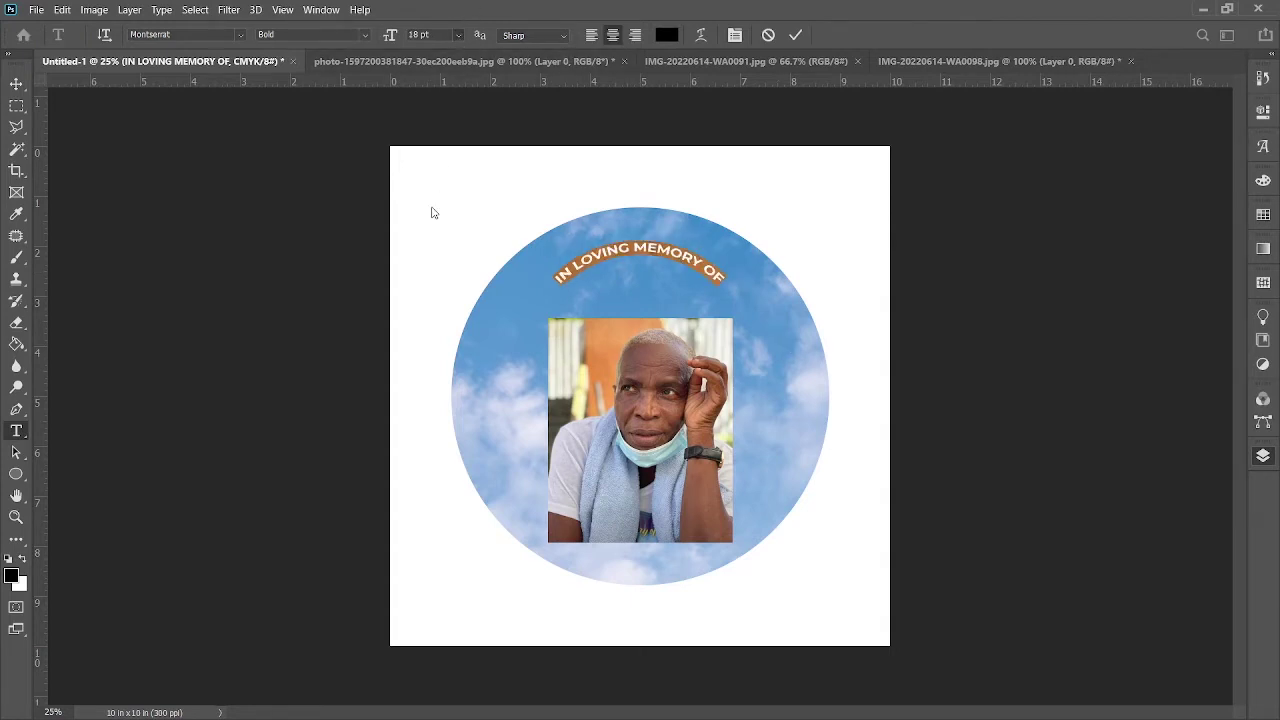
pyautogui.write('48')
pyautogui.press('Return')
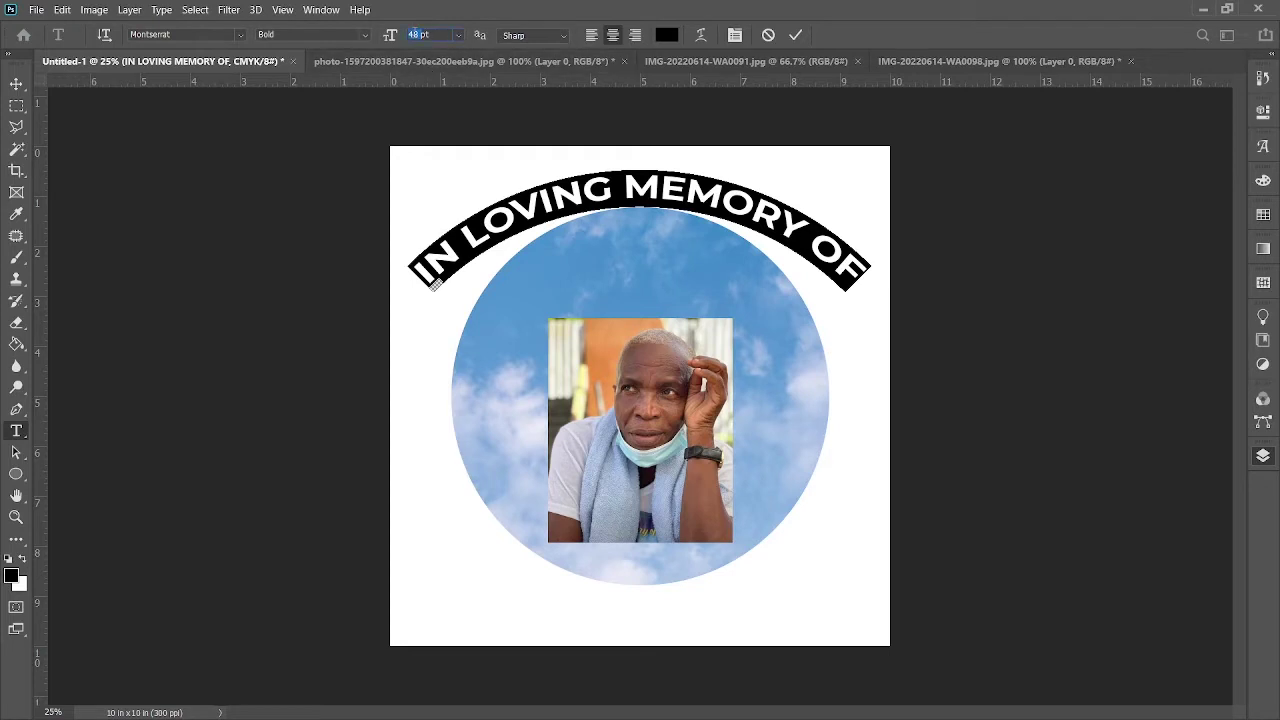
pyautogui.write('28')
pyautogui.press('Return')
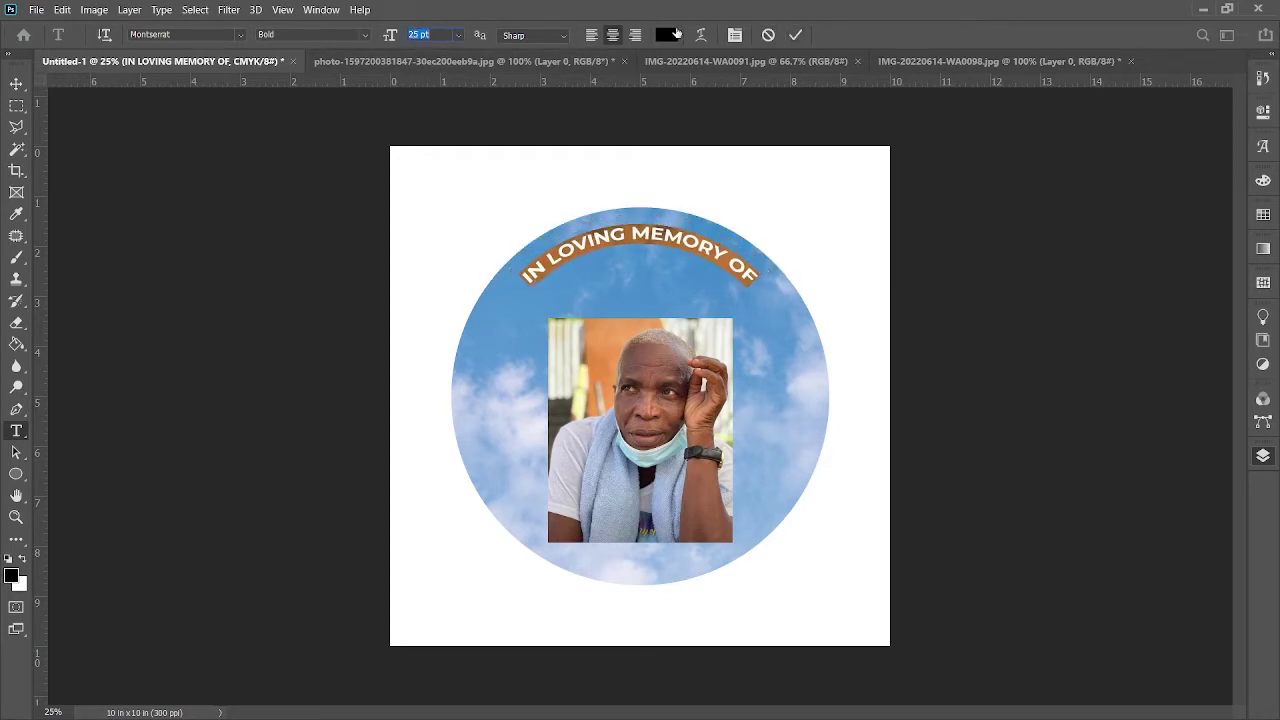
# Step: Make the arched title white, sampled from the canvas, and commit it
pyautogui.click(667, 34)
pyautogui.click(531, 180)
pyautogui.press('Return')
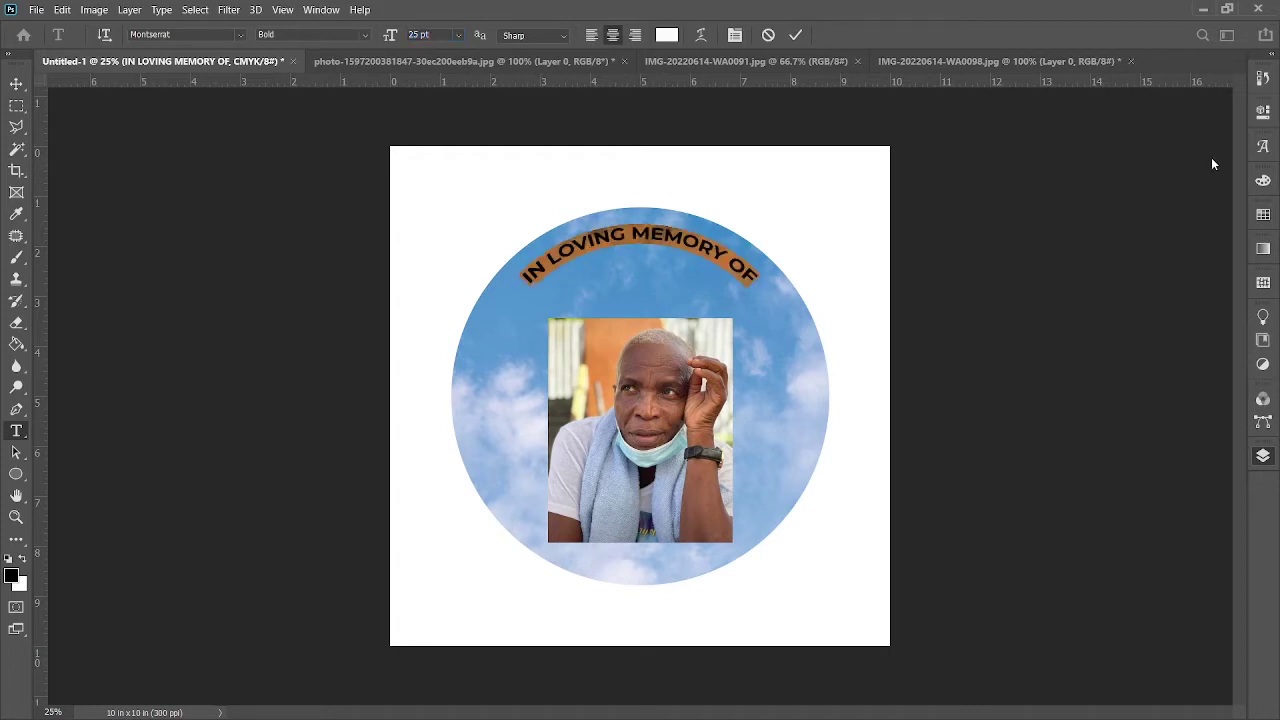
pyautogui.click(795, 34)
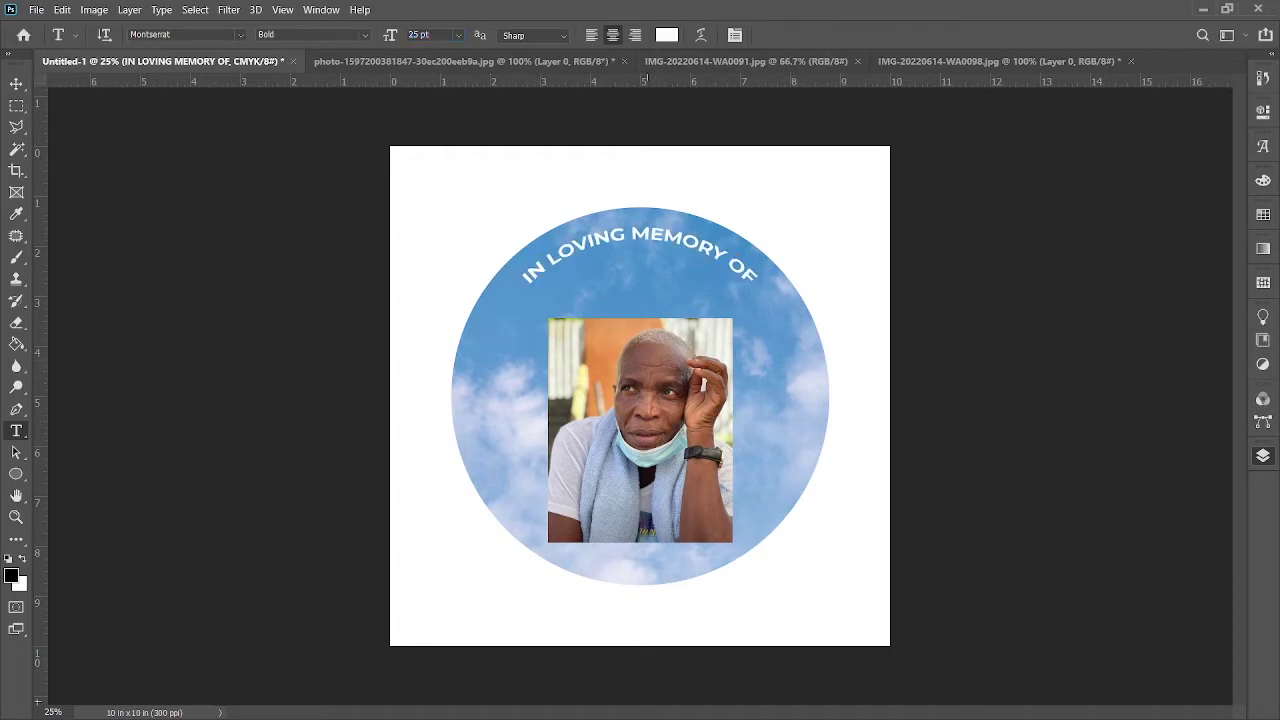
pyautogui.click(16, 84)
pyautogui.click(640, 437)
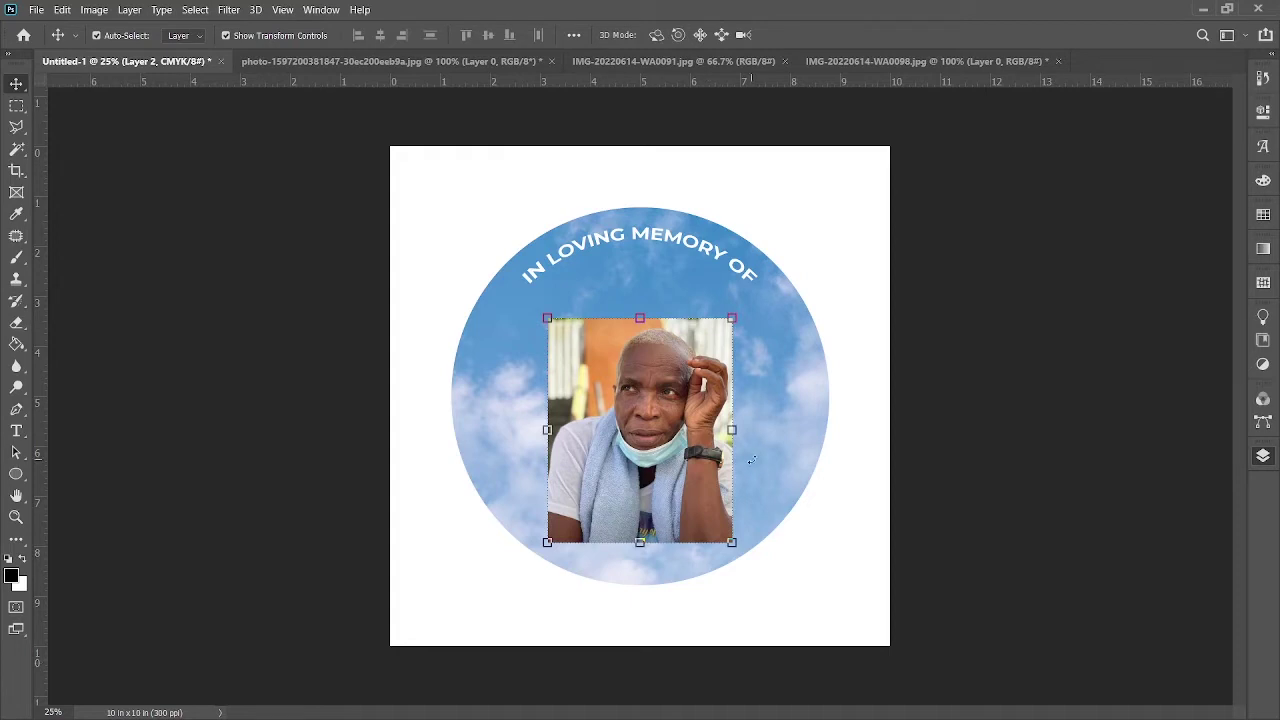
# Step: Enlarge the portrait to about 138%, nudge it right, and add a layer mask
pyautogui.click(548, 318)
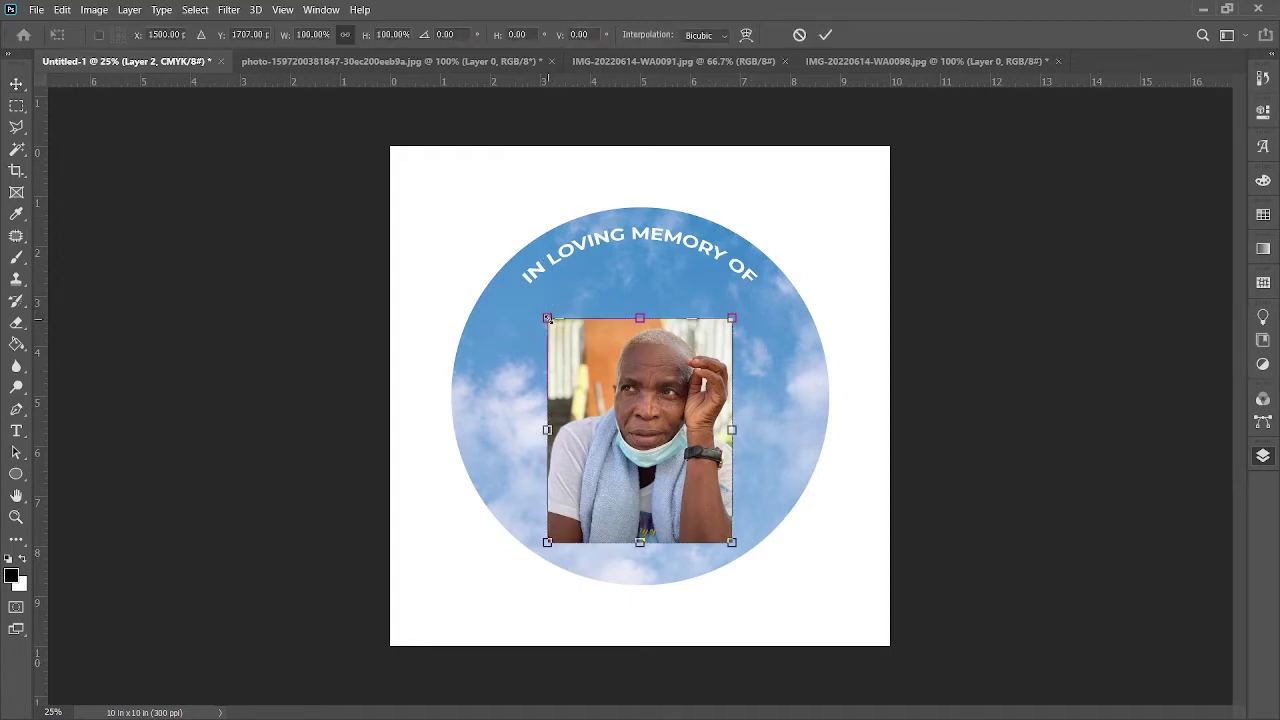
pyautogui.moveTo(548, 318); pyautogui.dragTo(472, 236)
pyautogui.moveTo(620, 343); pyautogui.dragTo(643, 345)
pyautogui.click(825, 34)
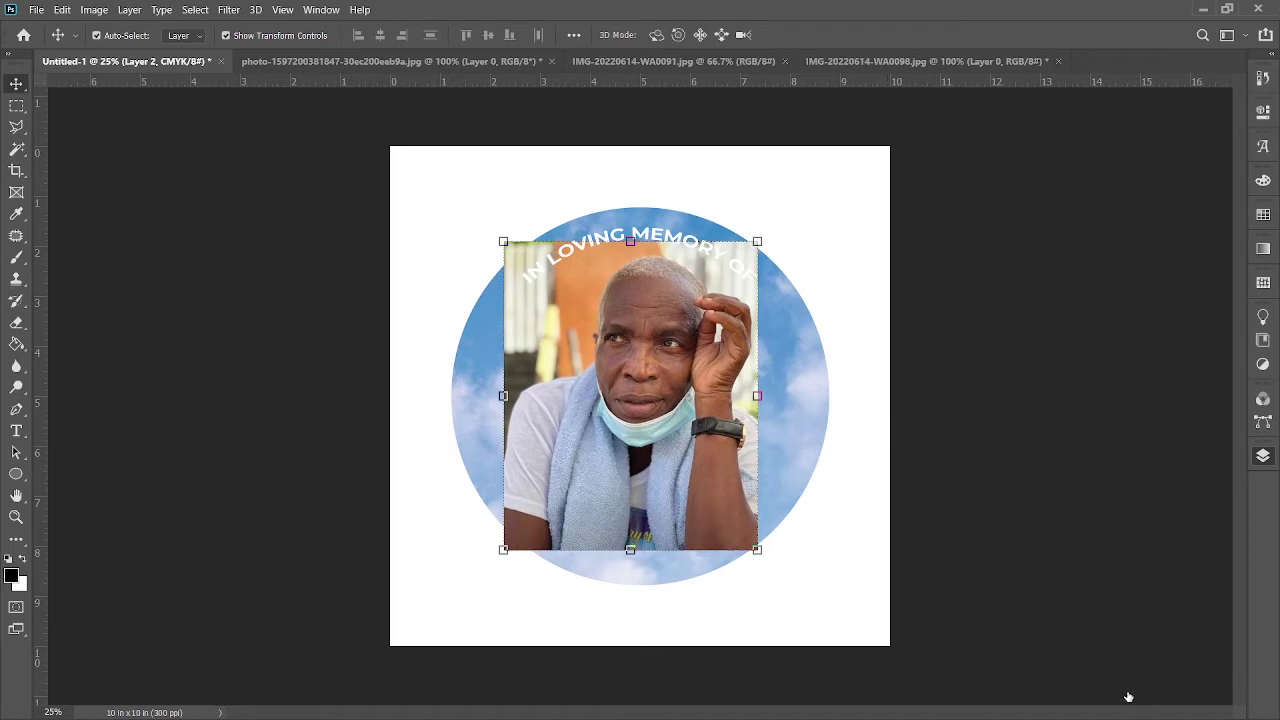
pyautogui.hotkey('ctrl', '\\')
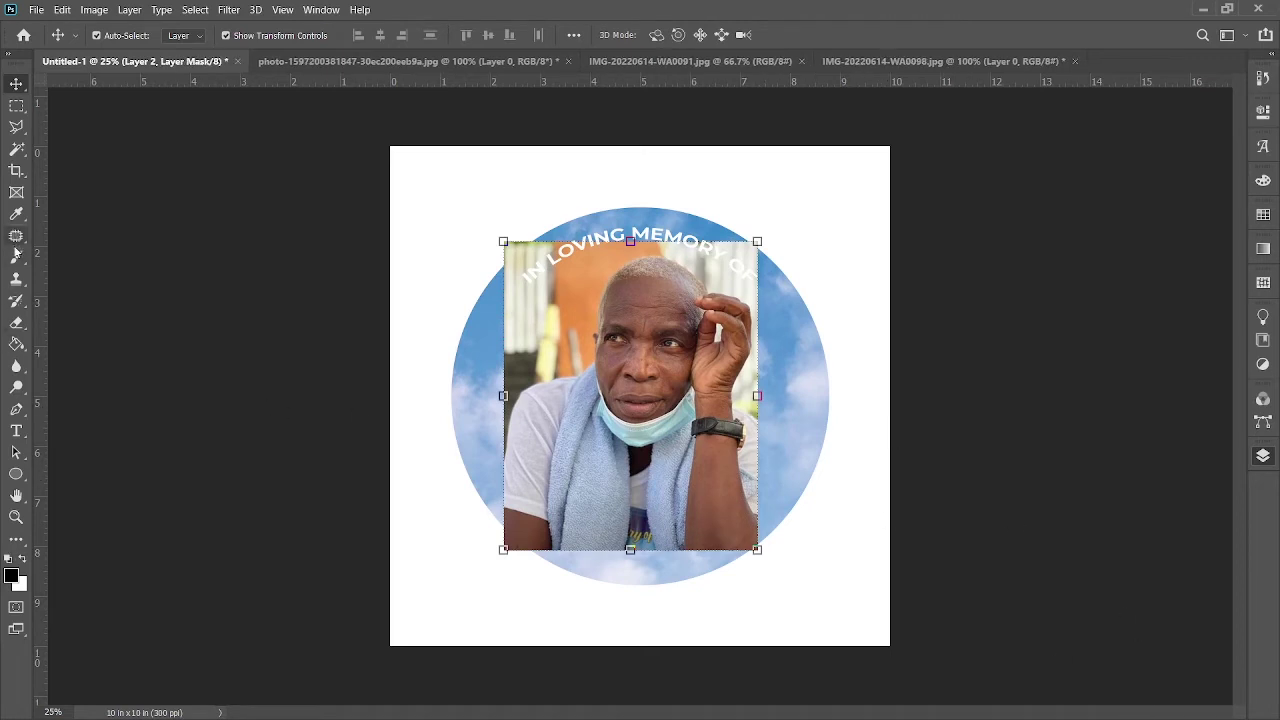
# Step: Brush away the portrait's hard edges on its layer mask so it fades into the clouds
pyautogui.click(16, 260)
pyautogui.moveTo(540, 307)
pyautogui.mouseDown()
pyautogui.moveTo(521, 257)
pyautogui.moveTo(571, 200)
pyautogui.moveTo(505, 270)
pyautogui.moveTo(507, 307)
pyautogui.moveTo(563, 241)
pyautogui.moveTo(471, 390)
pyautogui.moveTo(582, 221)
pyautogui.moveTo(657, 212)
pyautogui.moveTo(762, 240)
pyautogui.moveTo(725, 215)
pyautogui.moveTo(639, 211)
pyautogui.moveTo(546, 251)
pyautogui.moveTo(495, 310)
pyautogui.moveTo(470, 414)
pyautogui.moveTo(496, 541)
pyautogui.moveTo(465, 387)
pyautogui.moveTo(525, 547)
pyautogui.moveTo(480, 556)
pyautogui.moveTo(743, 586)
pyautogui.moveTo(823, 542)
pyautogui.moveTo(690, 581)
pyautogui.moveTo(549, 588)
pyautogui.moveTo(781, 556)
pyautogui.moveTo(770, 476)
pyautogui.moveTo(796, 324)
pyautogui.moveTo(794, 398)
pyautogui.moveTo(773, 240)
pyautogui.moveTo(786, 398)
pyautogui.moveTo(776, 482)
pyautogui.moveTo(781, 276)
pyautogui.moveTo(699, 212)
pyautogui.mouseUp()
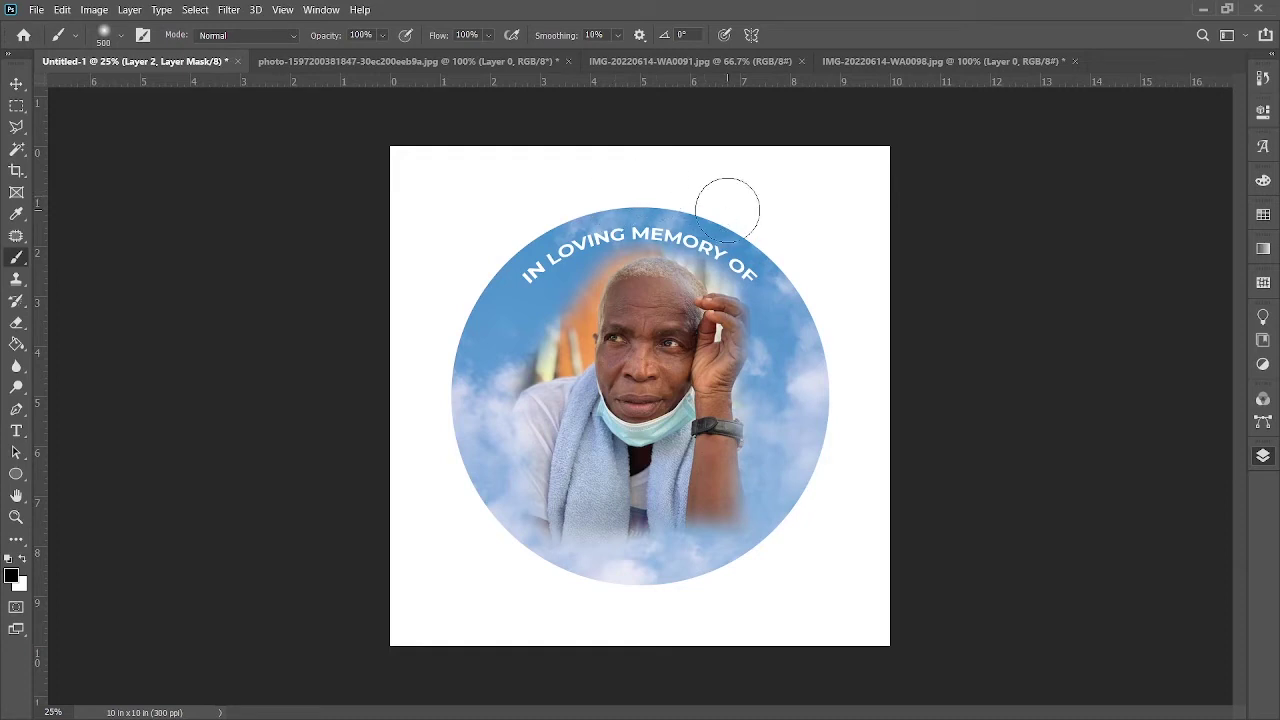
pyautogui.click(16, 83)
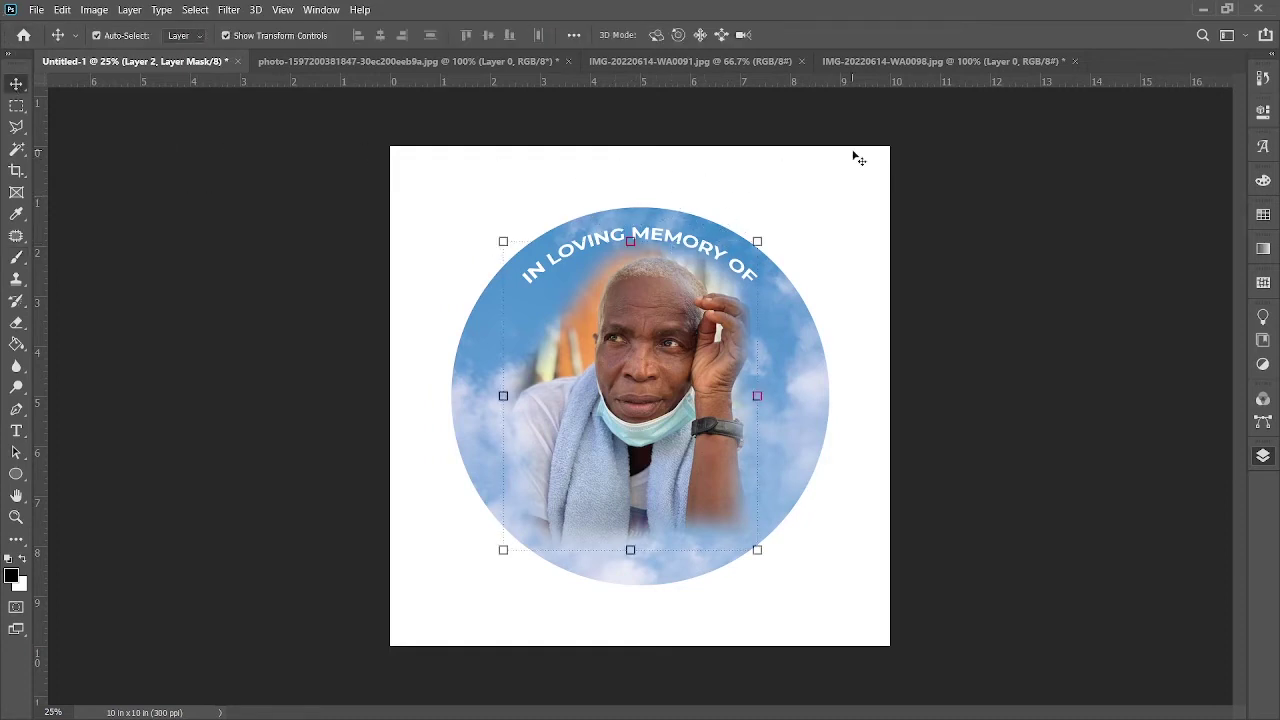
pyautogui.click(706, 242)
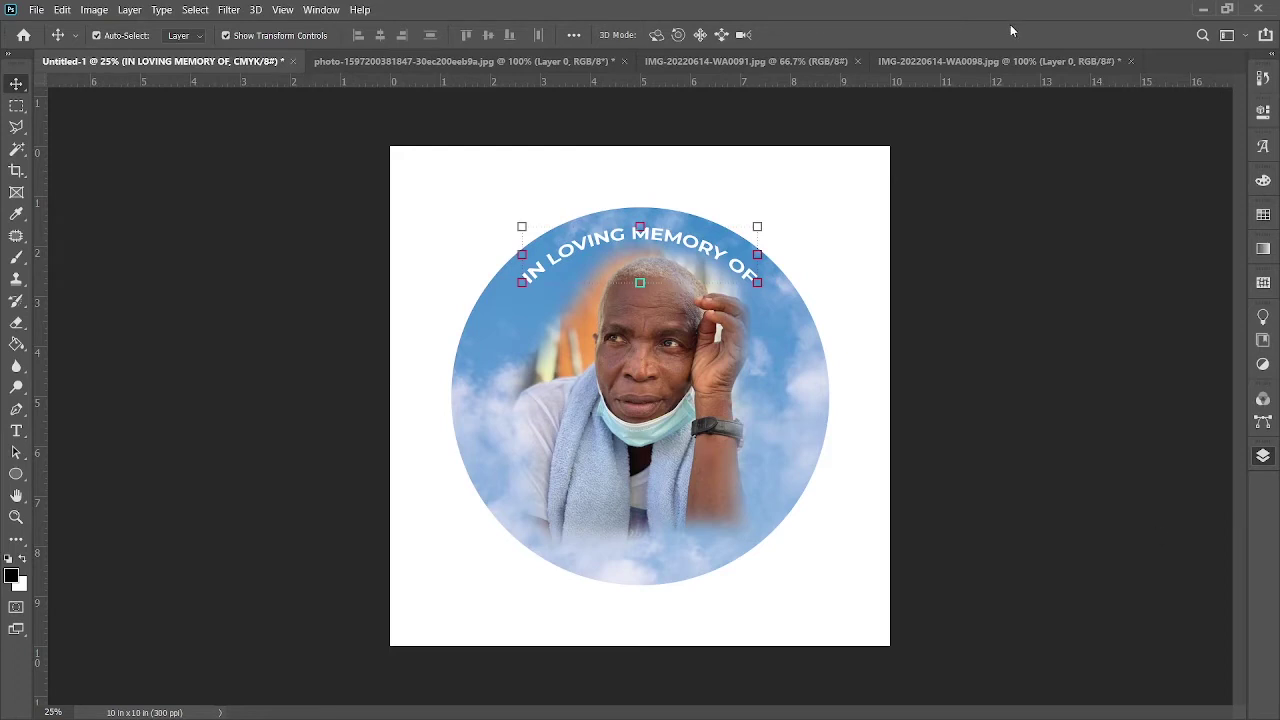
pyautogui.press('h')
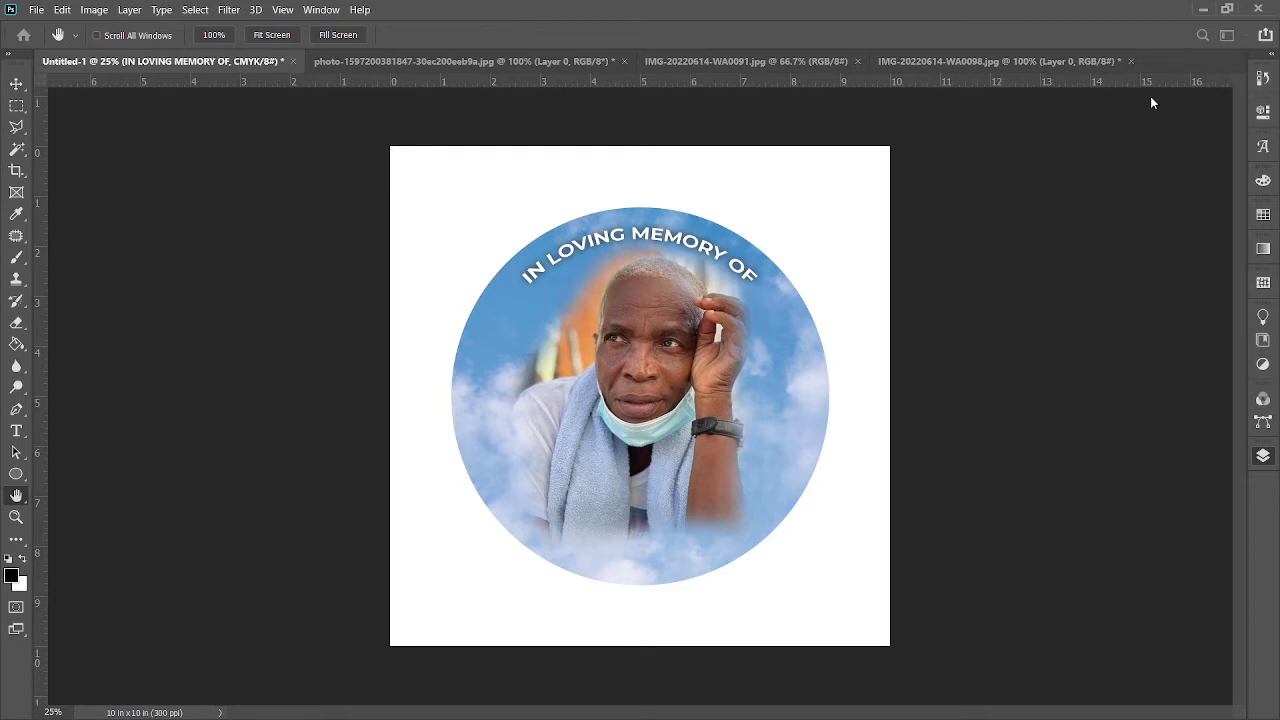
# Step: Type the deceased's first name in white bold text inside the circle's left side
pyautogui.press('v')
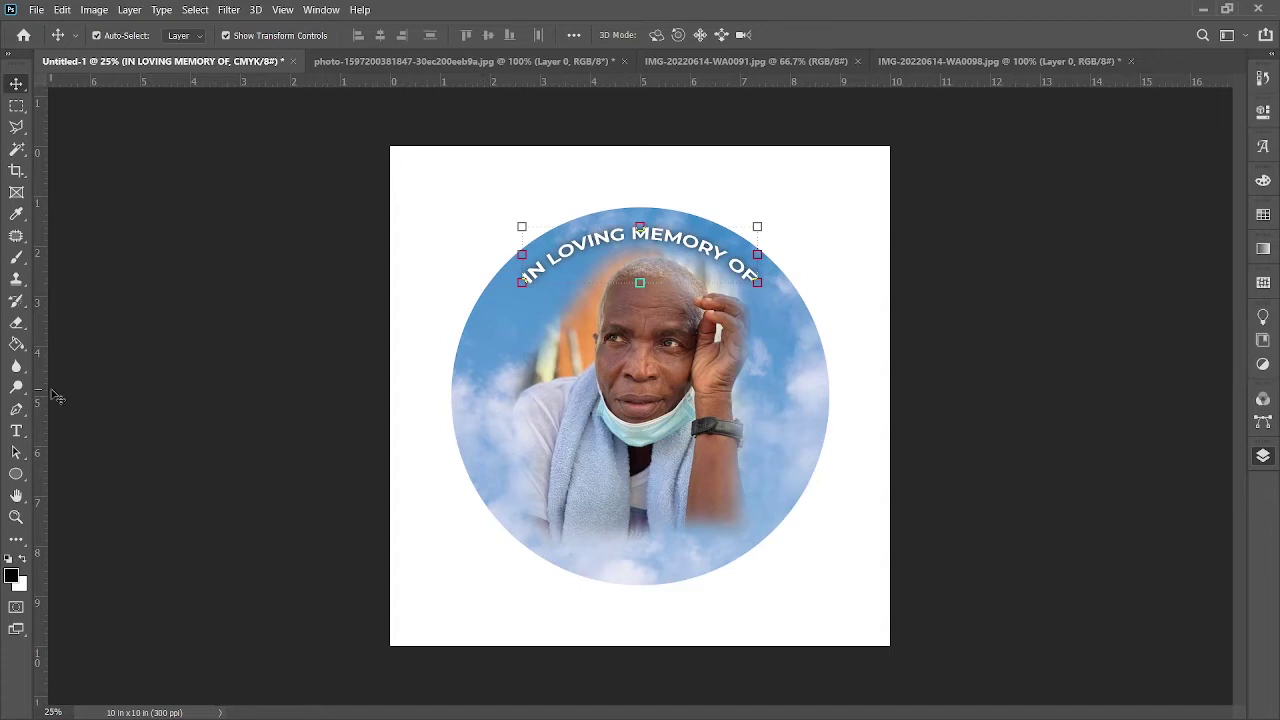
pyautogui.click(16, 430)
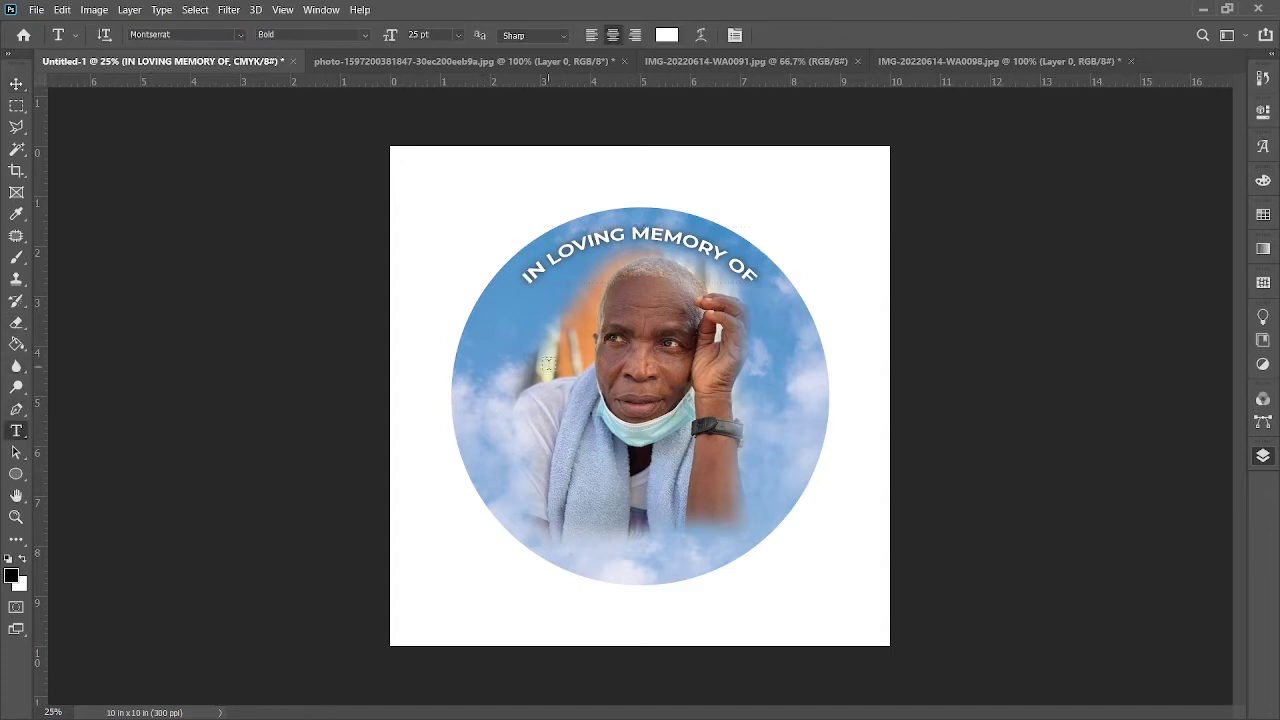
pyautogui.click(478, 362)
pyautogui.press('BackSpace')
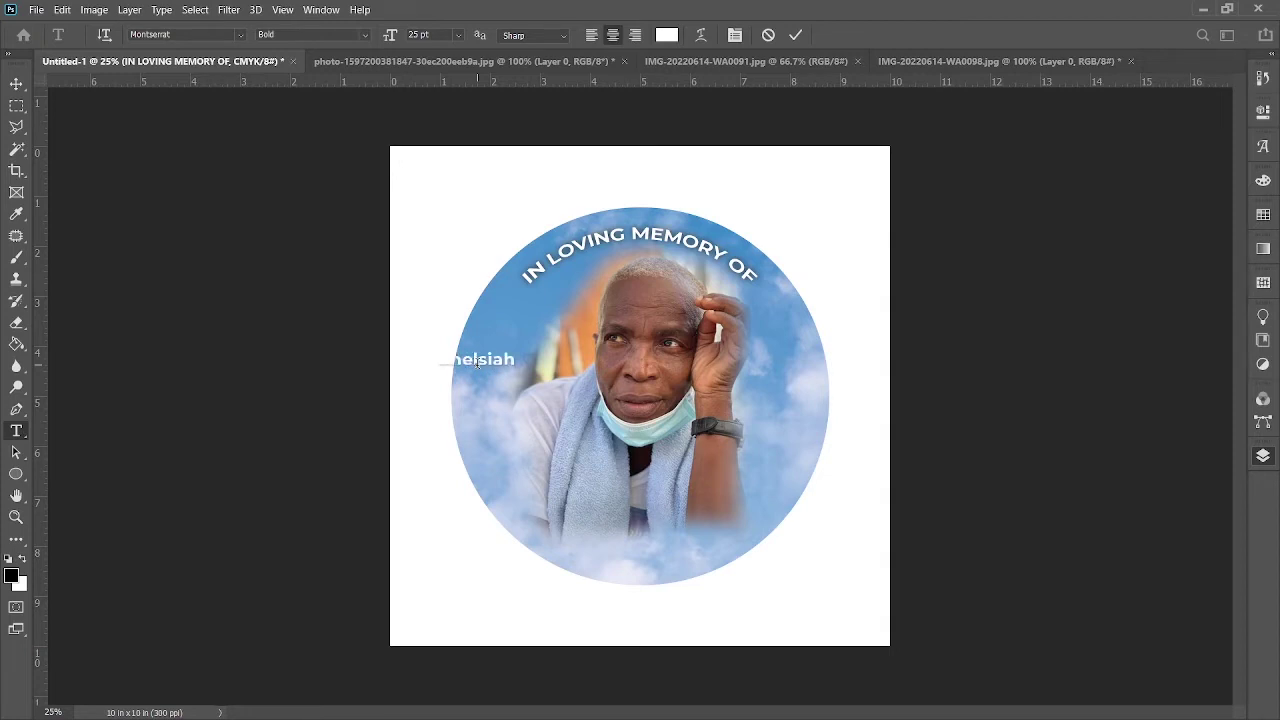
pyautogui.moveTo(486, 409); pyautogui.dragTo(510, 430)
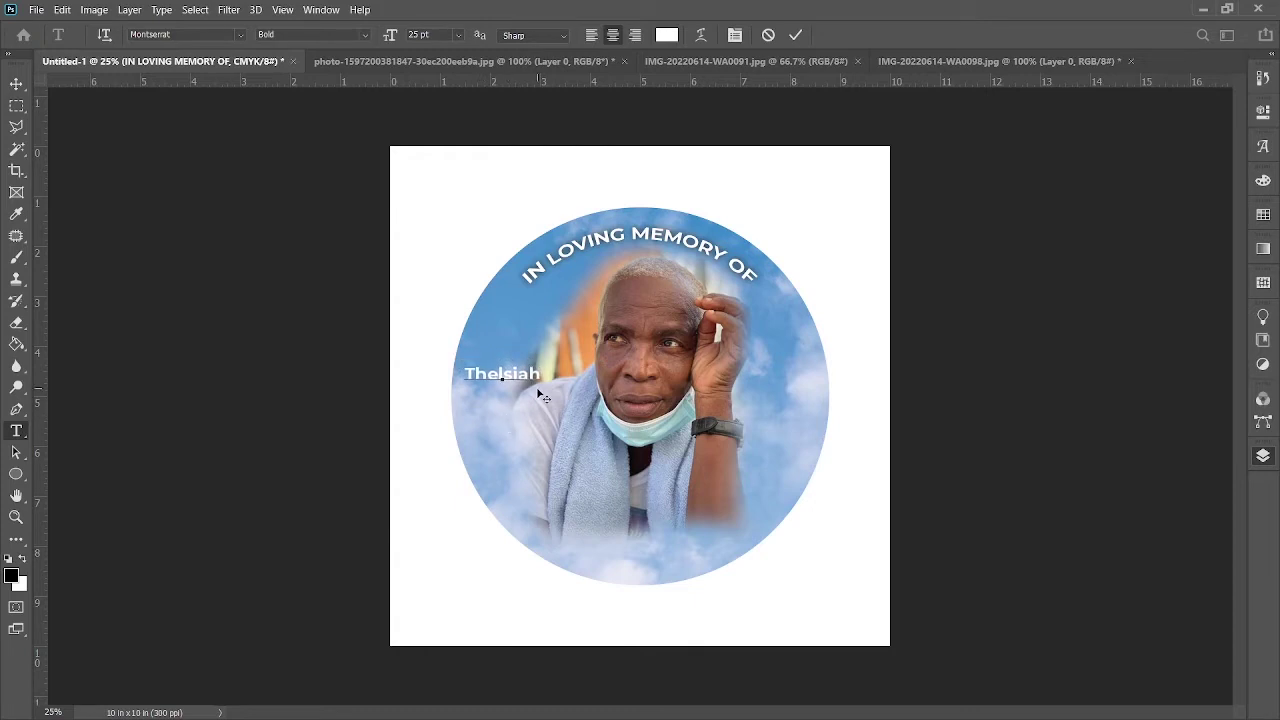
pyautogui.moveTo(541, 376); pyautogui.dragTo(429, 356)
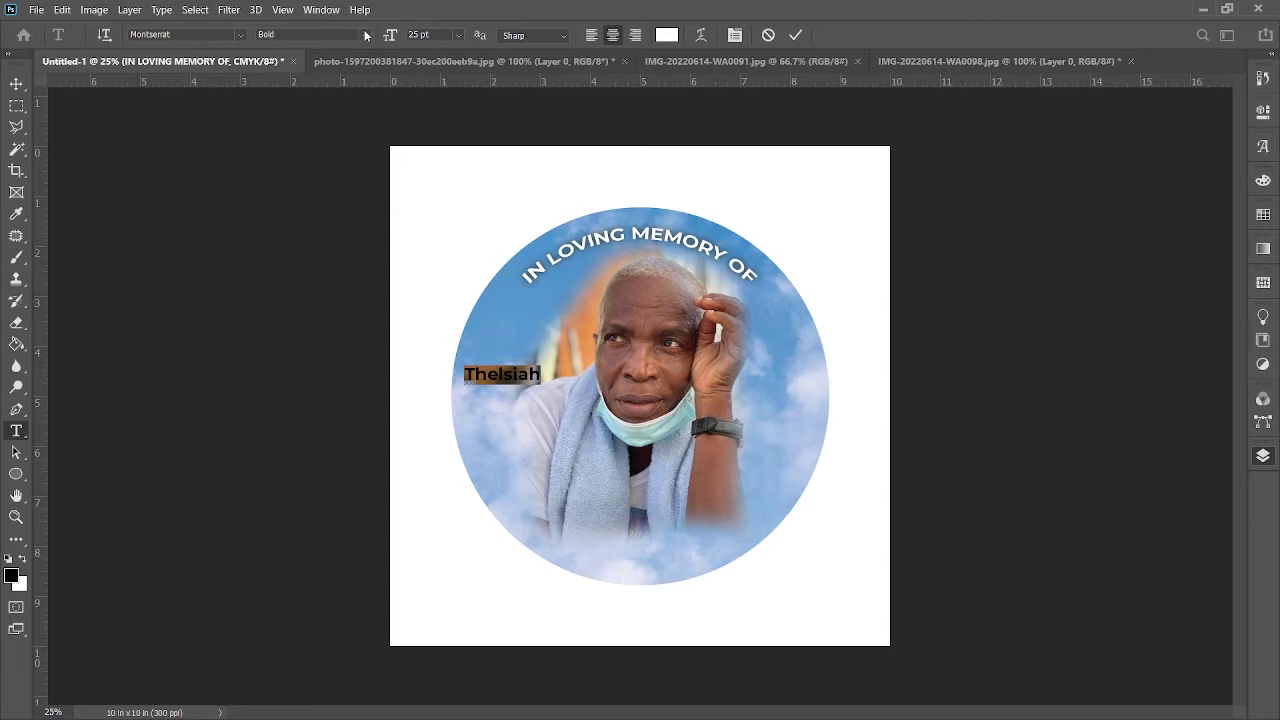
pyautogui.click(795, 36)
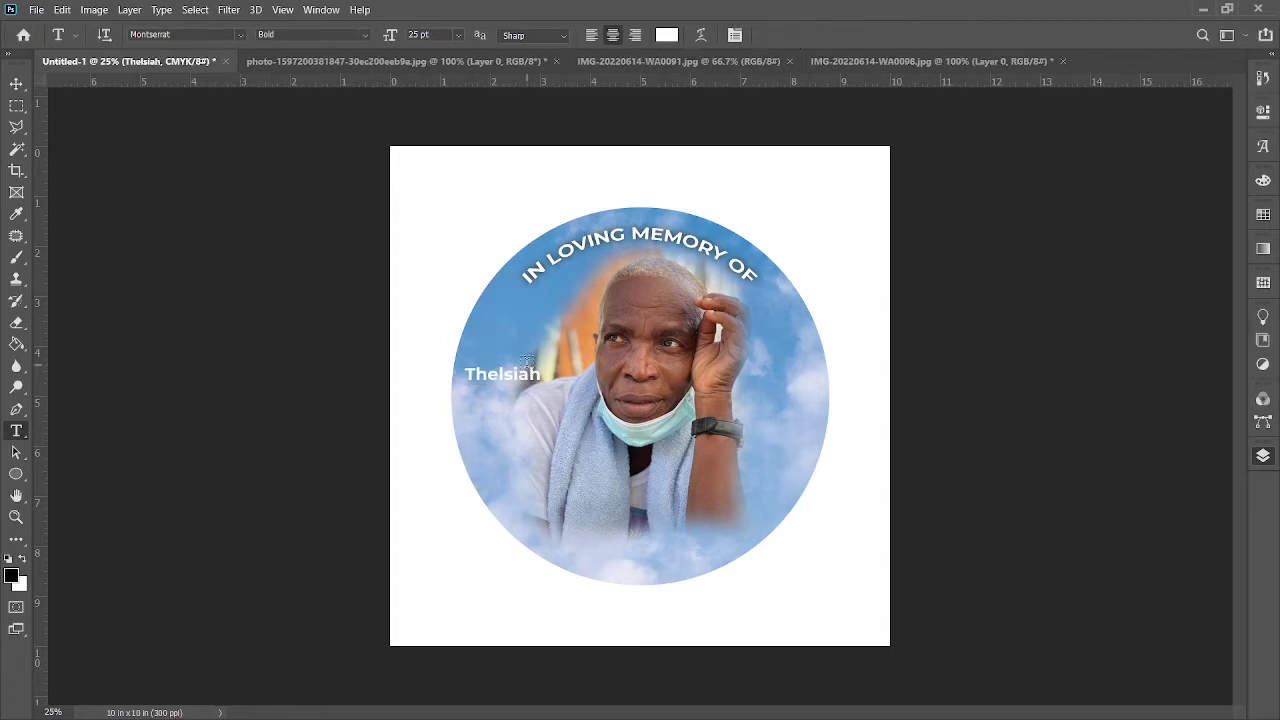
pyautogui.moveTo(466, 373); pyautogui.dragTo(542, 377)
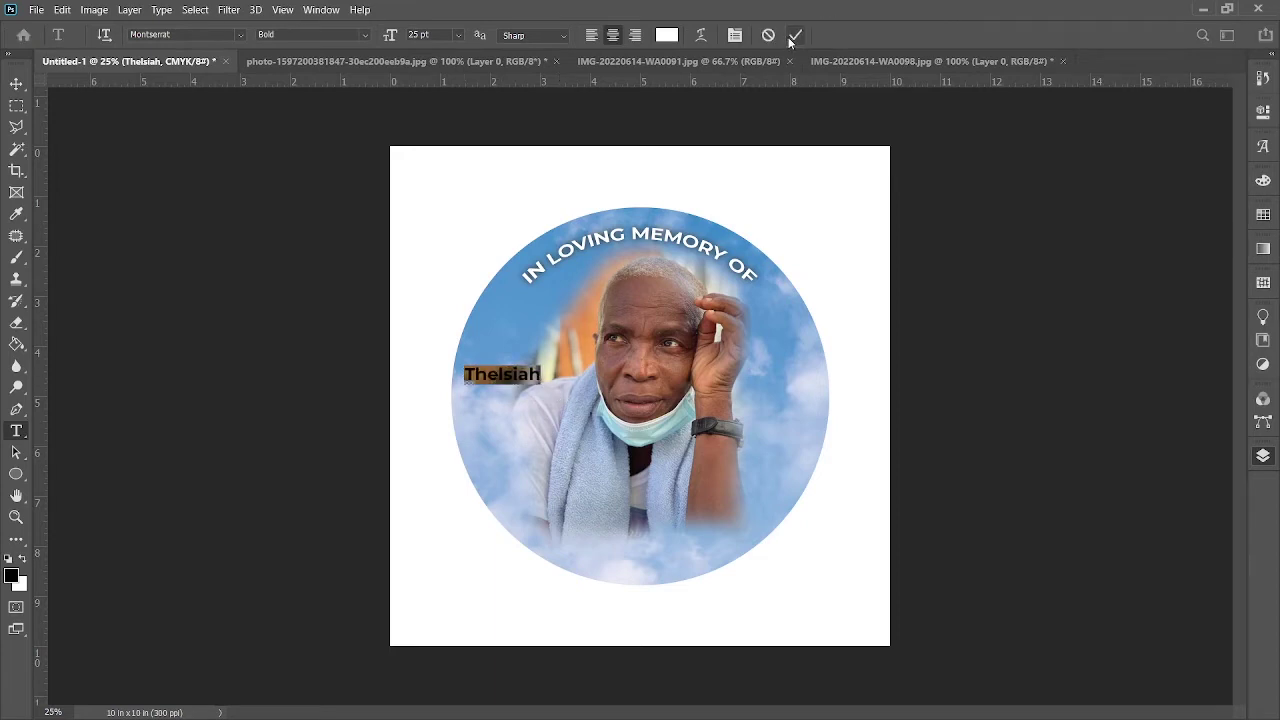
pyautogui.click(795, 36)
pyautogui.click(16, 86)
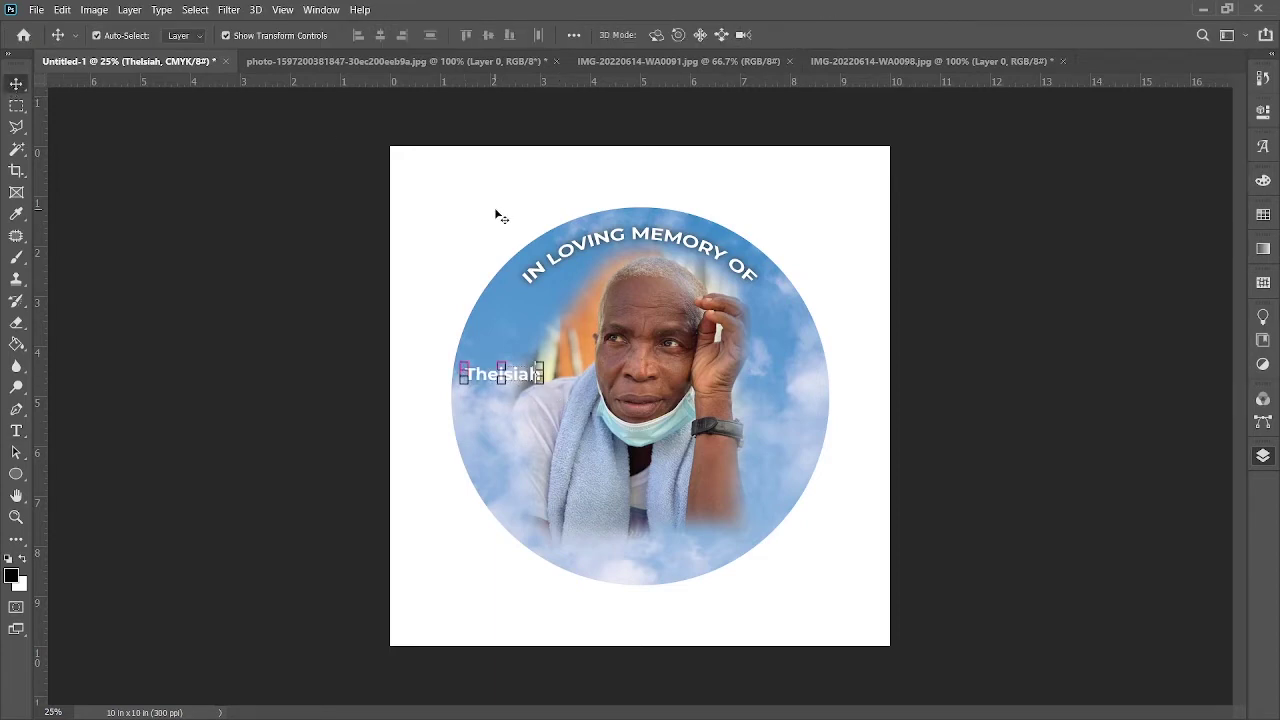
# Step: Duplicate the first-name layer below and retype the copy as the surname
pyautogui.moveTo(526, 383); pyautogui.dragTo(529, 422)
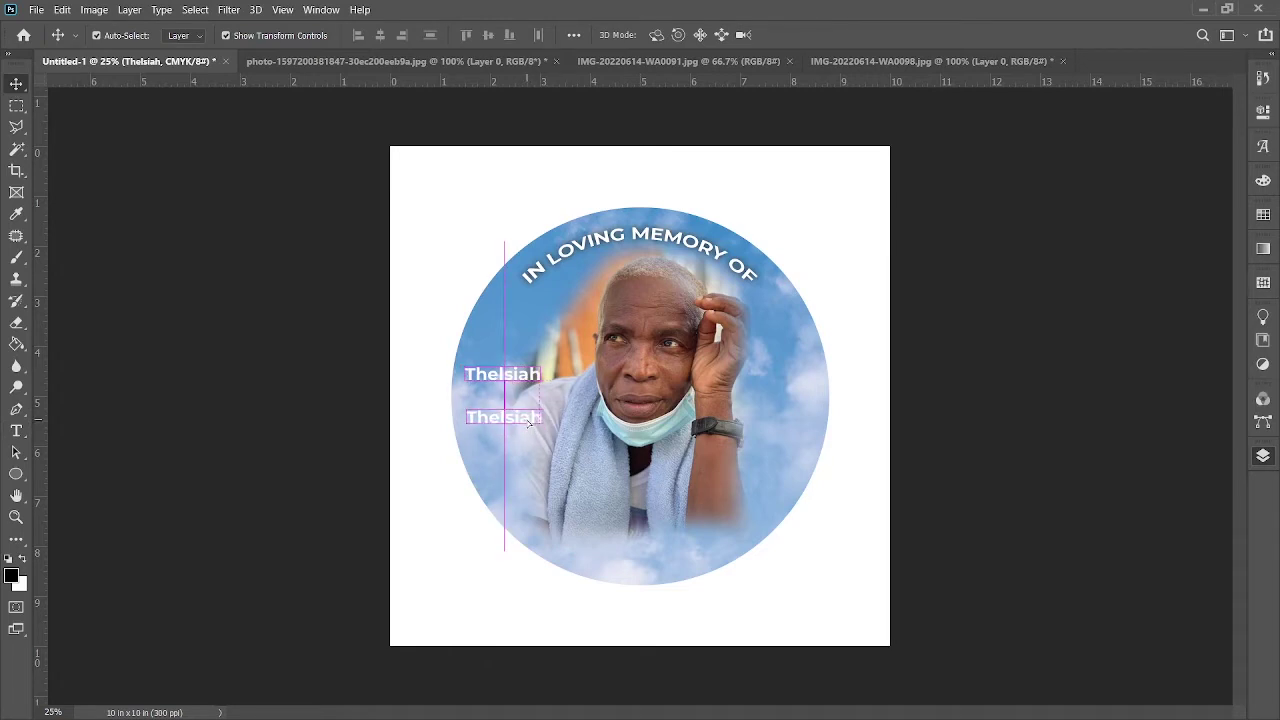
pyautogui.click(16, 431)
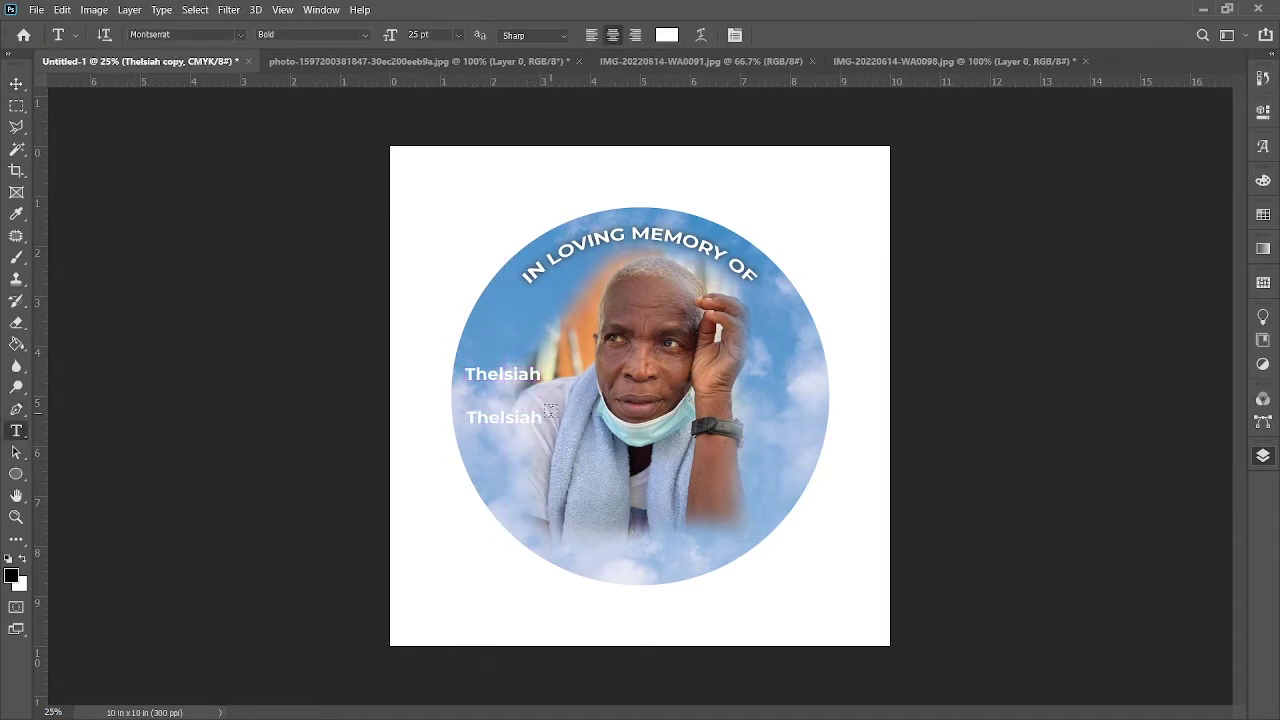
pyautogui.moveTo(545, 420); pyautogui.dragTo(405, 416)
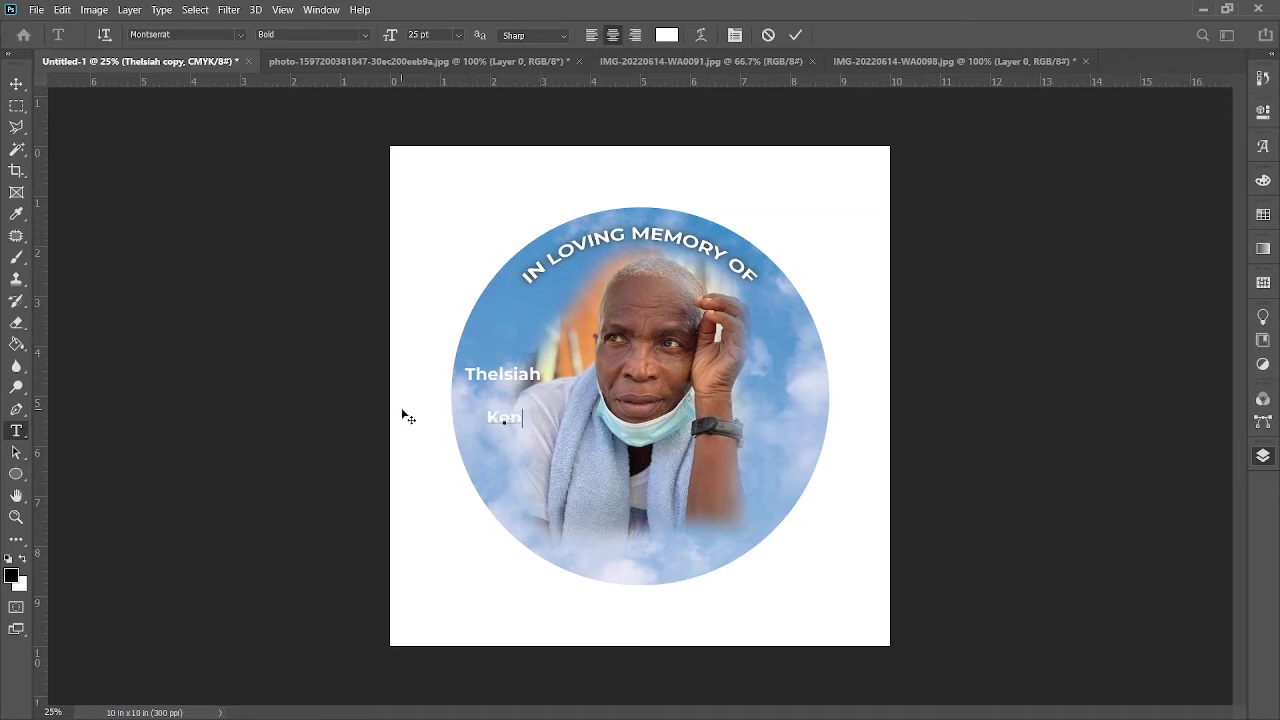
pyautogui.click(795, 35)
# Step: Duplicate the surname up between the two names and clear its text for the middle line
pyautogui.click(16, 84)
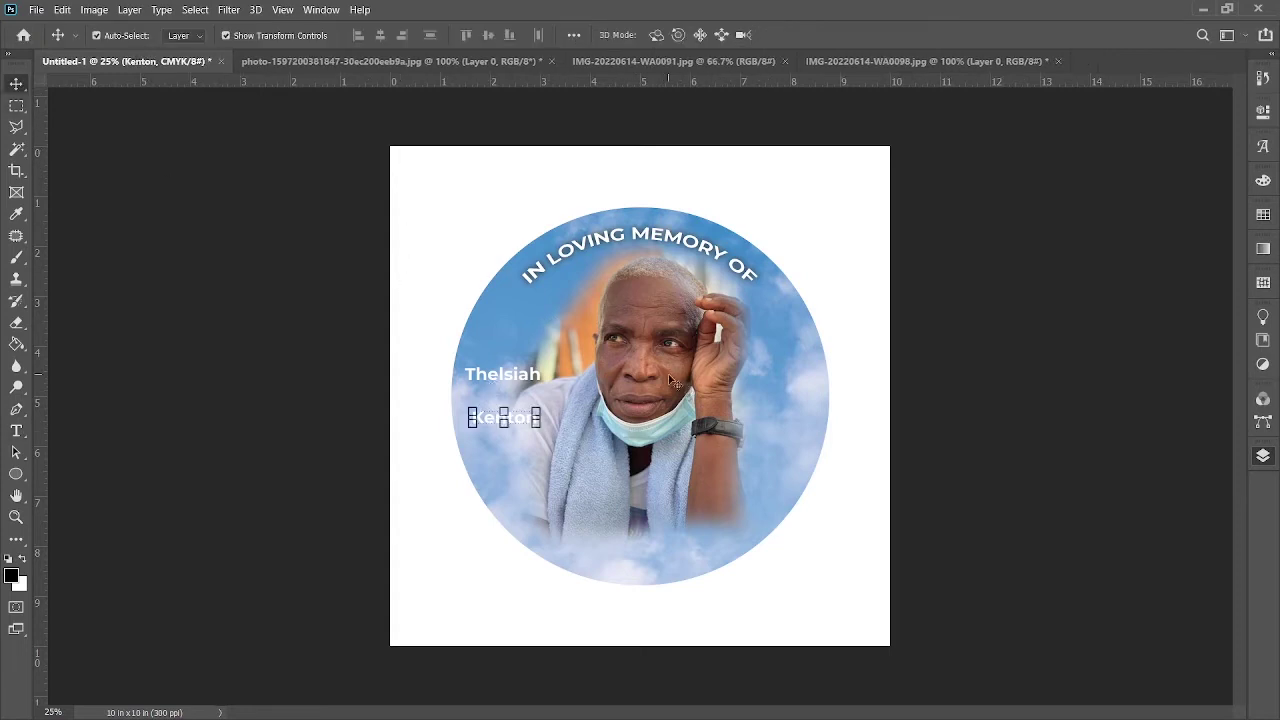
pyautogui.moveTo(523, 414); pyautogui.dragTo(385, 402)
pyautogui.click(16, 431)
pyautogui.press('BackSpace')
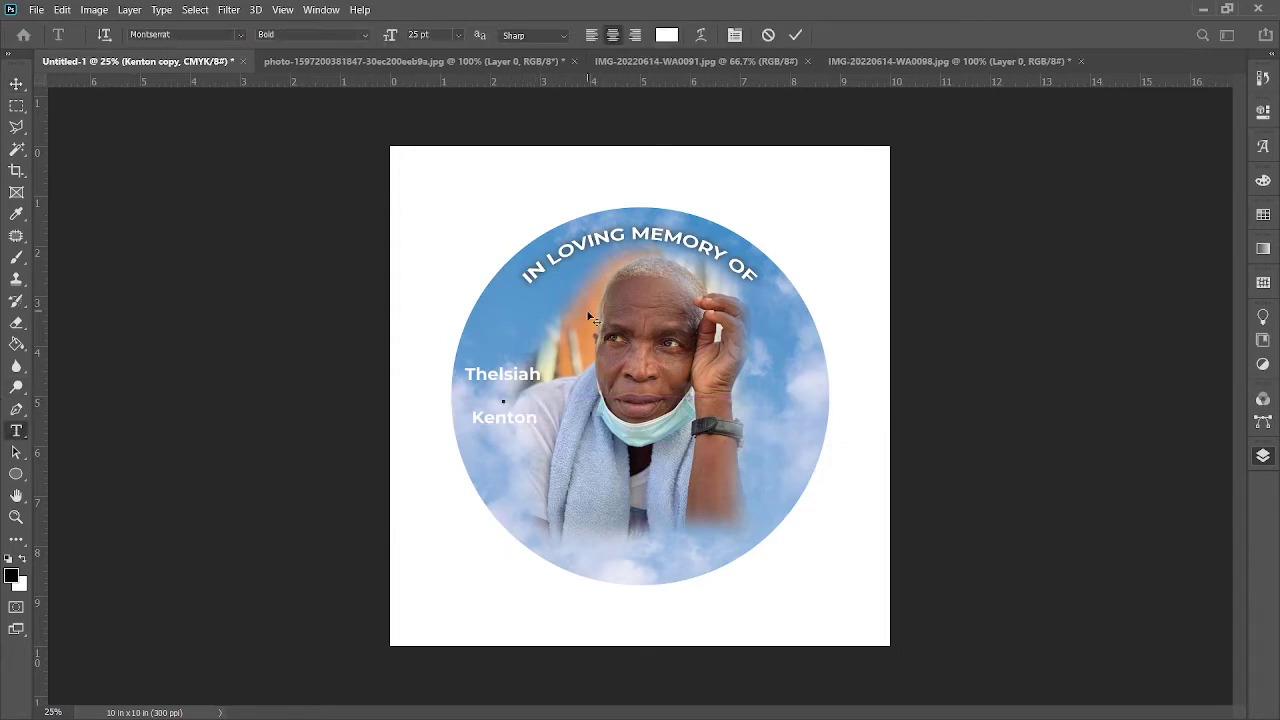
# Step: Type the middle name on the empty line and set it in Andaluzia Personal Use script
pyautogui.hotkey('shift', 'Left')
pyautogui.hotkey('shift', 'Left')
pyautogui.hotkey('shift', 'Left')
pyautogui.hotkey('shift', 'Left')
pyautogui.hotkey('shift', 'Left')
pyautogui.hotkey('shift', 'Left')
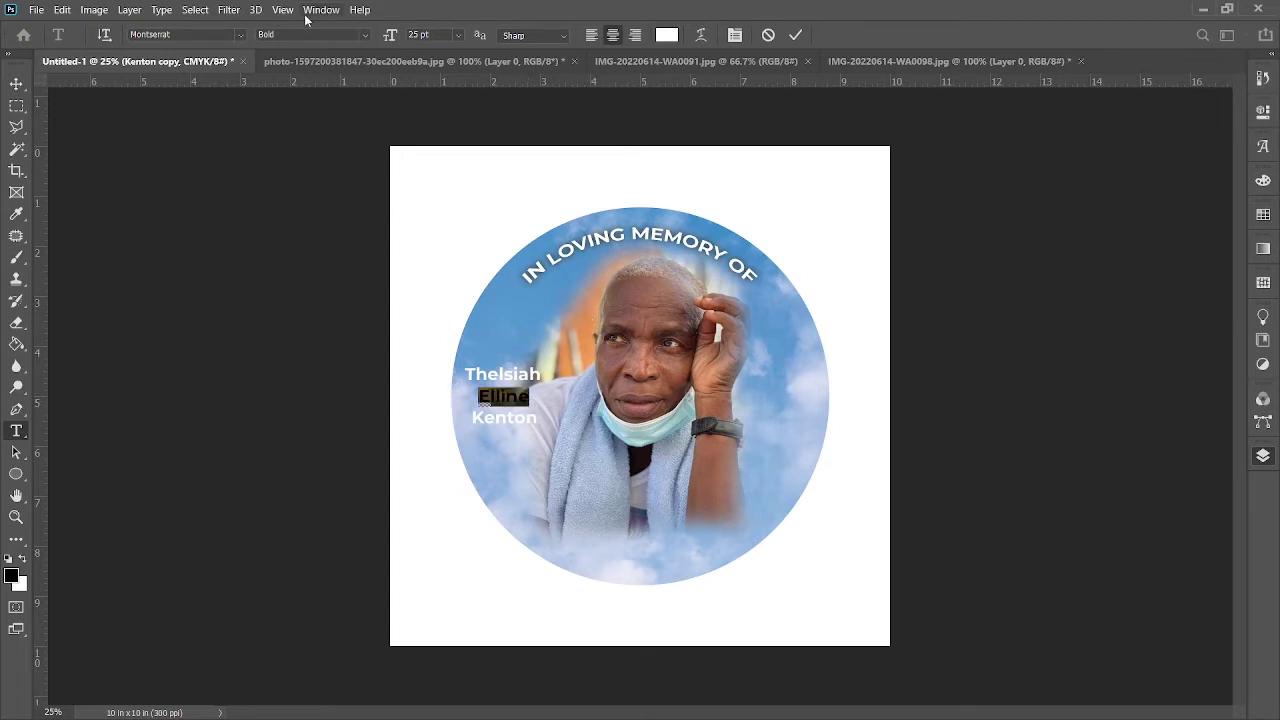
pyautogui.click(236, 35)
pyautogui.press('Down')
pyautogui.press('Down')
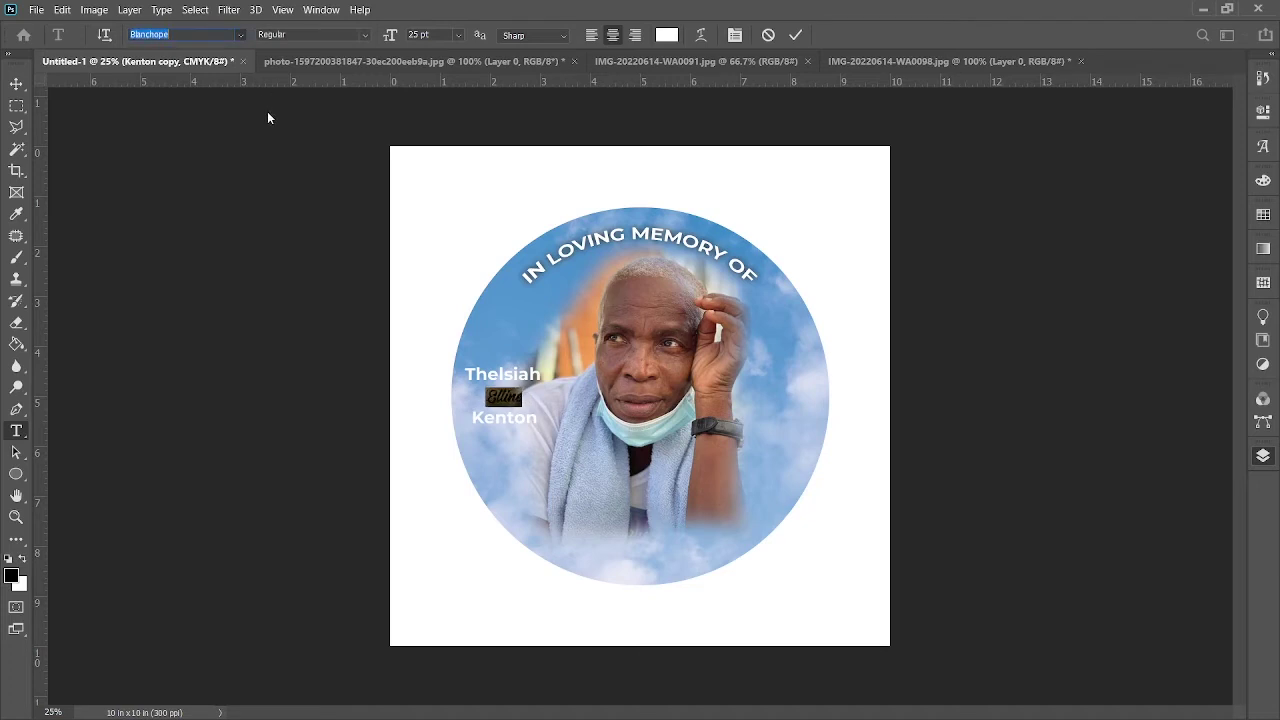
pyautogui.press('Down')
pyautogui.press('Down')
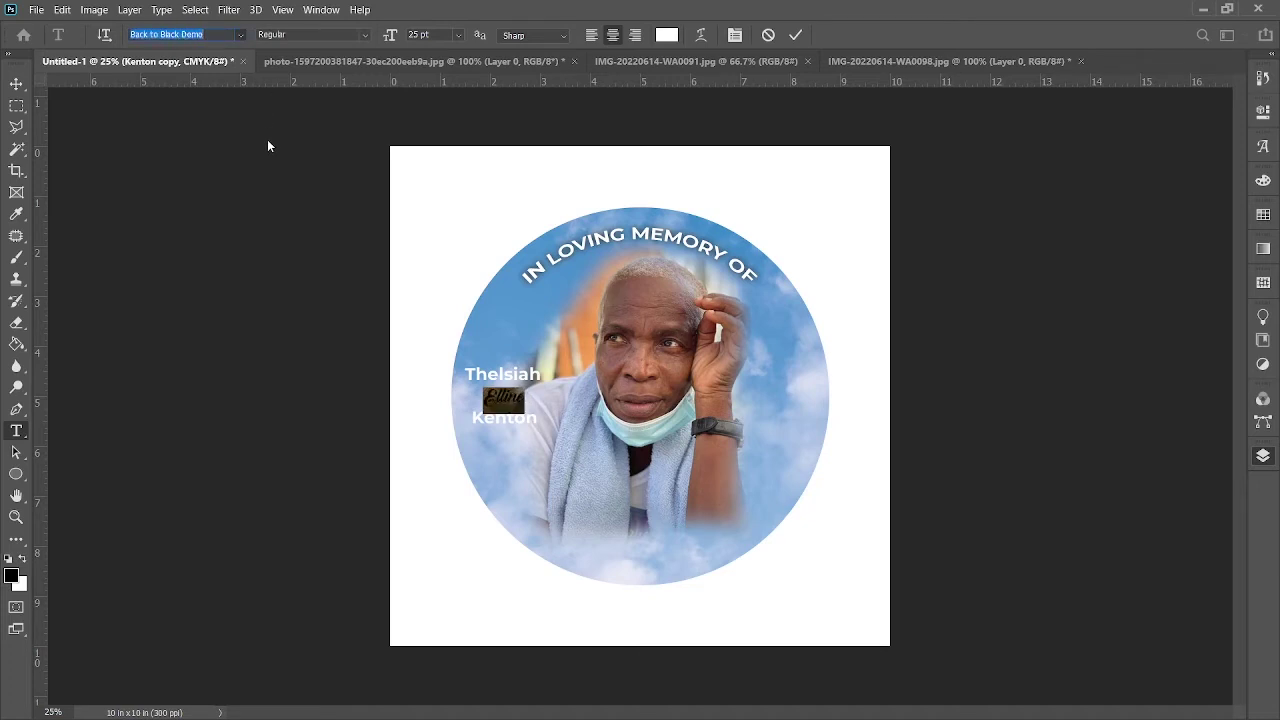
pyautogui.press('Down')
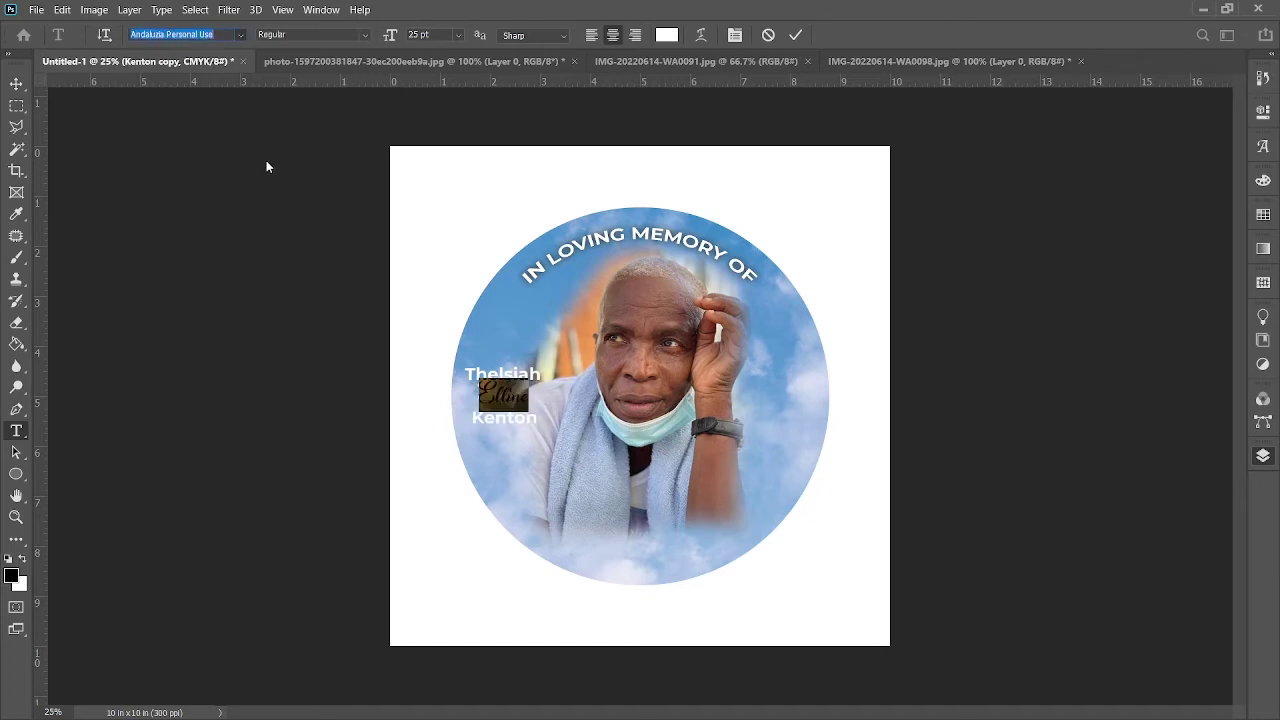
pyautogui.press('Return')
pyautogui.click(797, 36)
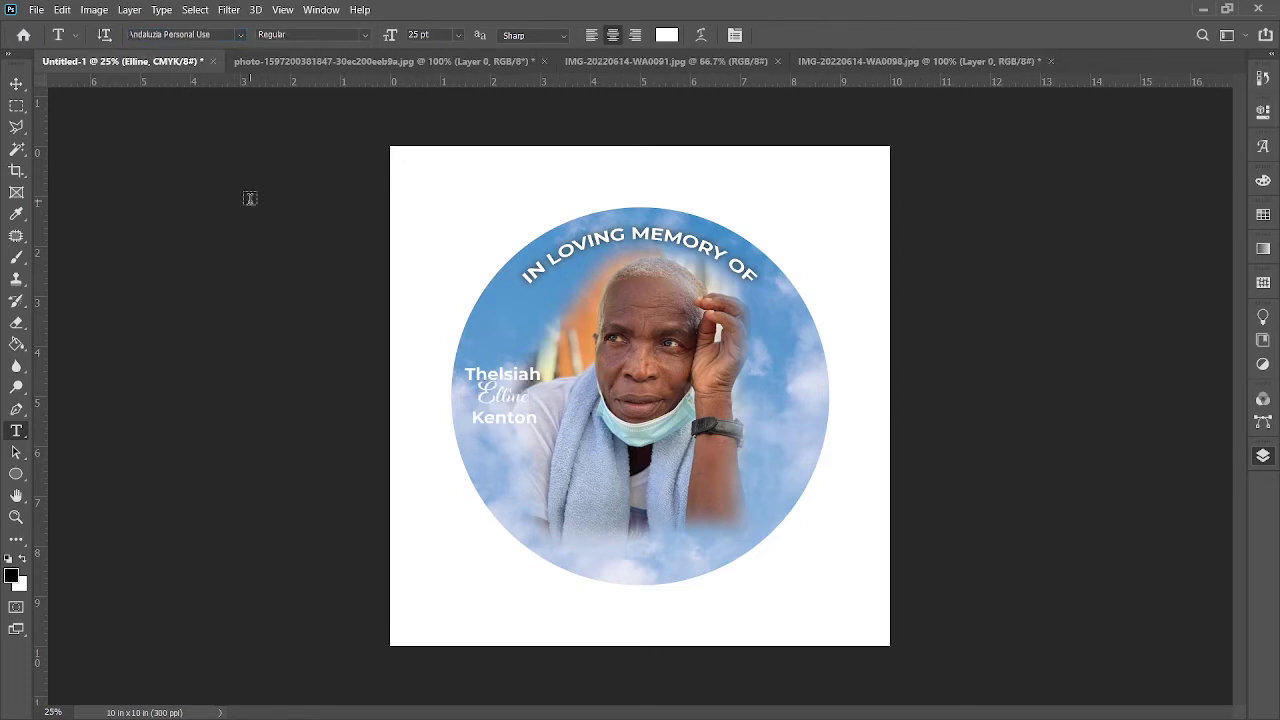
pyautogui.click(17, 86)
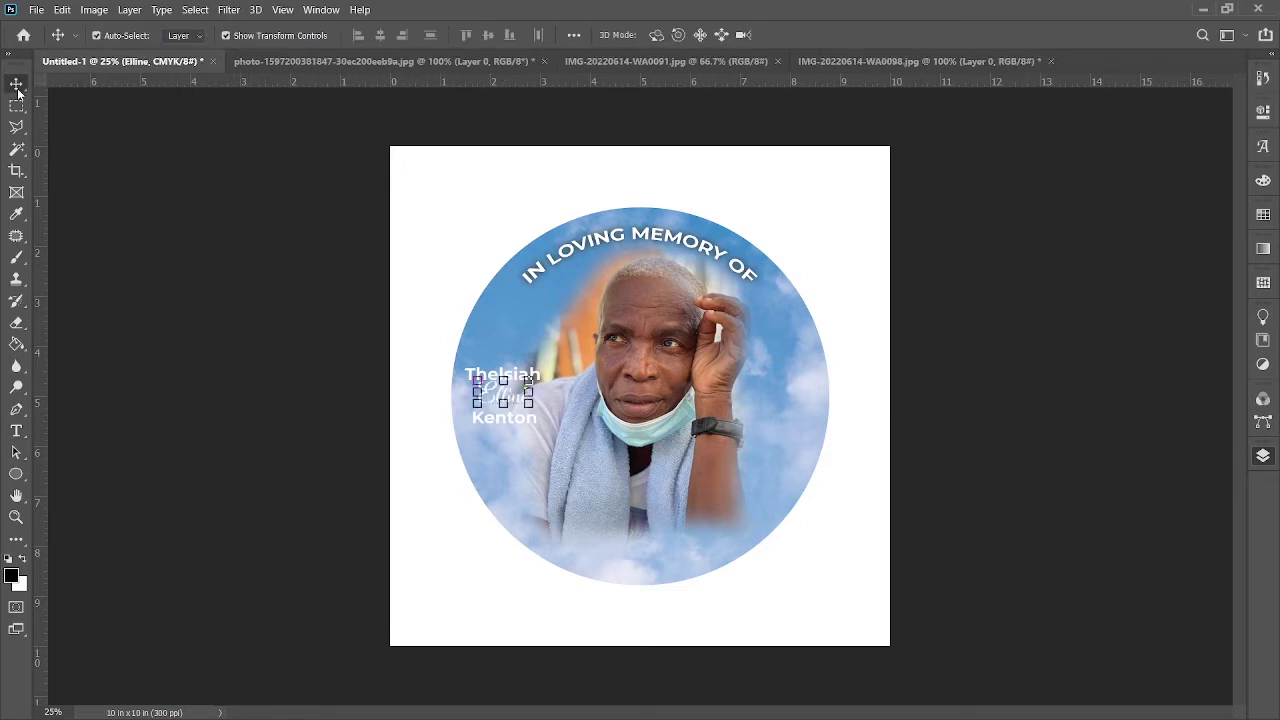
# Step: Enlarge the first name to 30 pt and shift it slightly into place
pyautogui.click(16, 431)
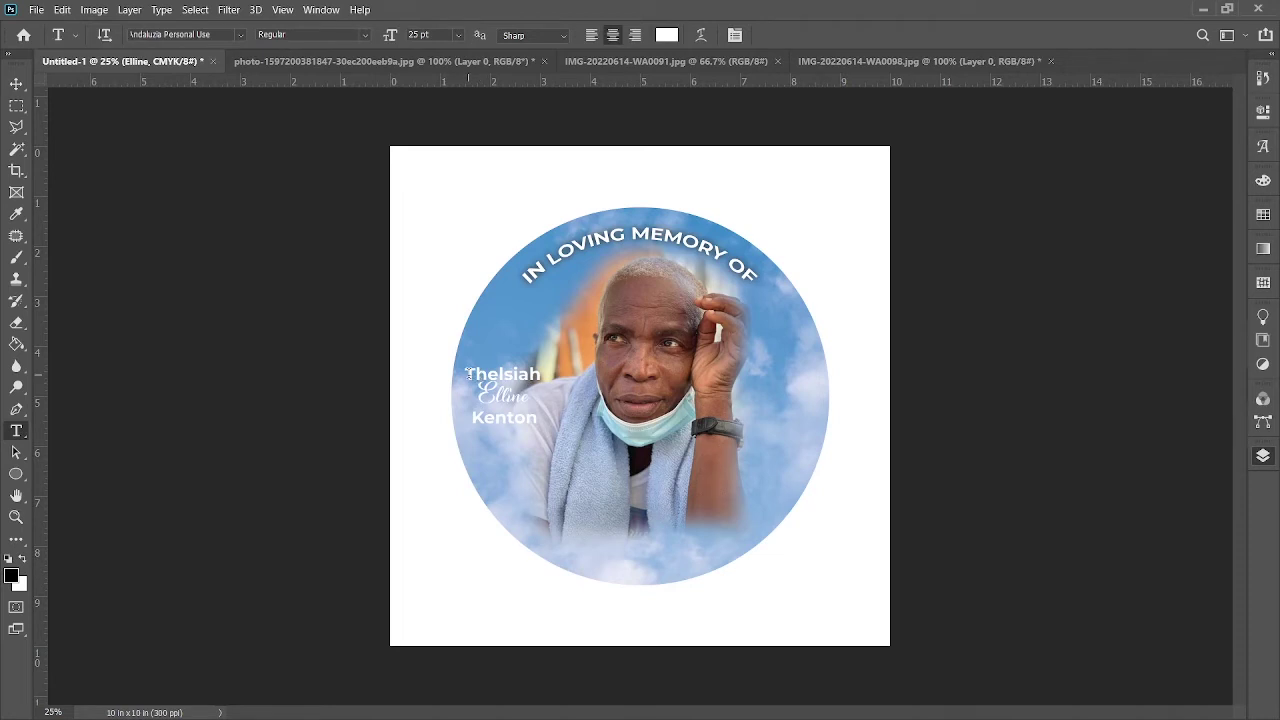
pyautogui.doubleClick(468, 374)
pyautogui.click(418, 34)
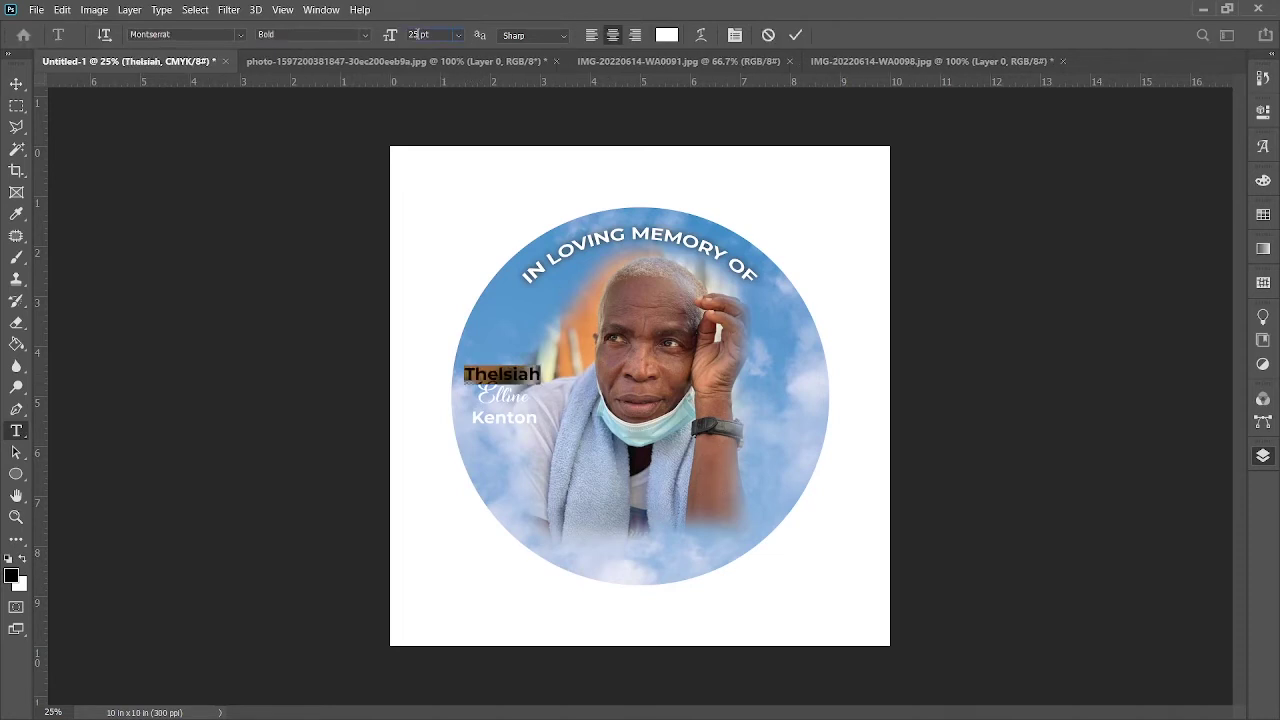
pyautogui.press('Up')
pyautogui.press('Up')
pyautogui.press('Up')
pyautogui.press('Up')
pyautogui.press('Up')
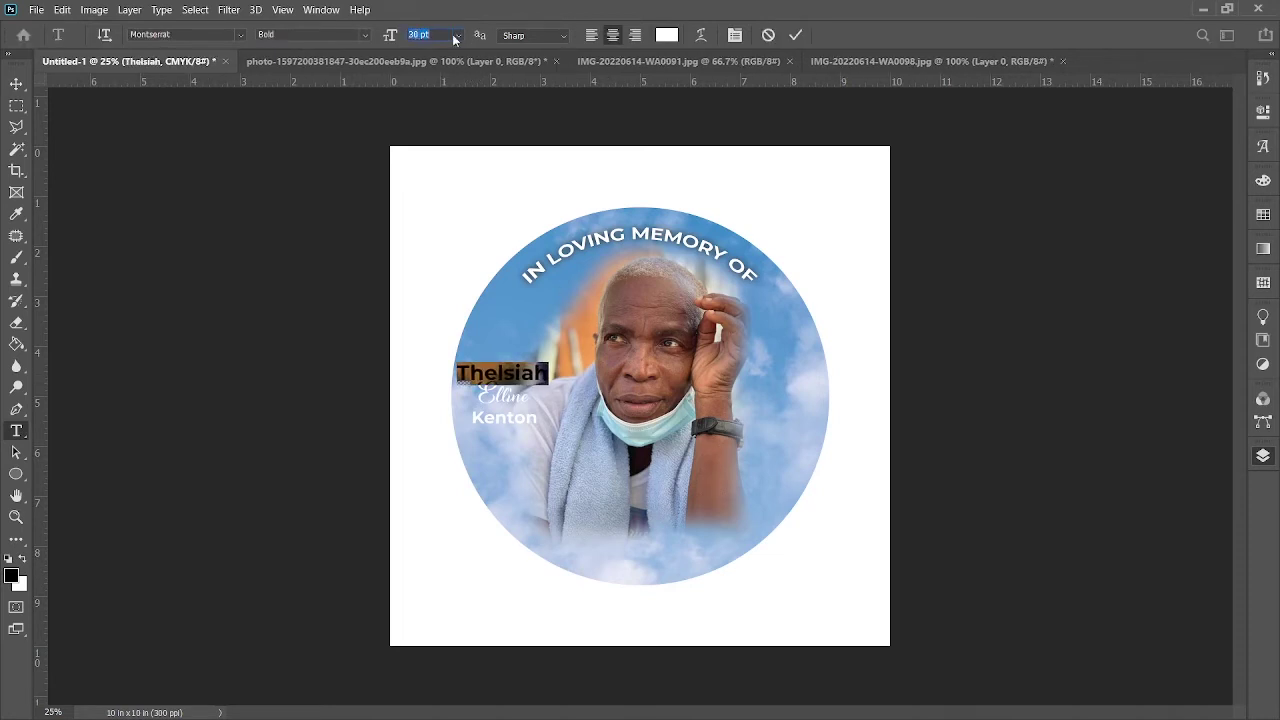
pyautogui.click(796, 35)
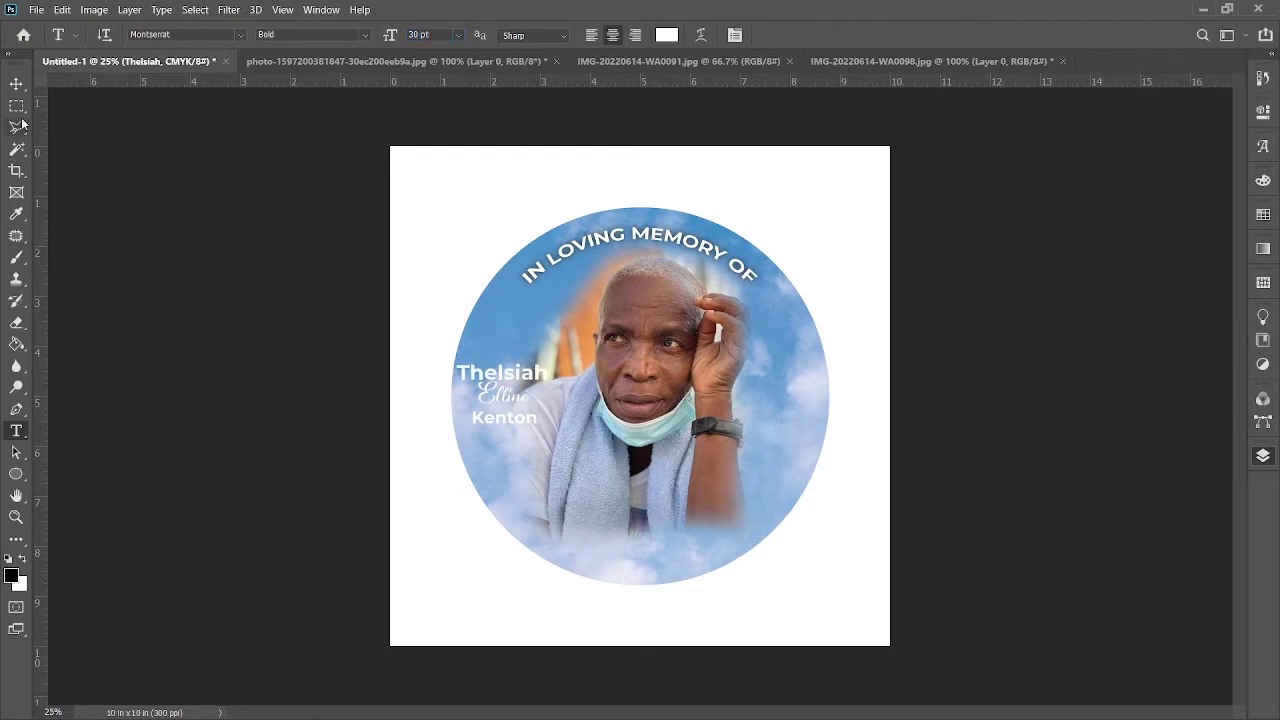
pyautogui.click(16, 83)
pyautogui.moveTo(531, 378); pyautogui.dragTo(526, 426)
pyautogui.click(200, 309)
pyautogui.click(310, 395)
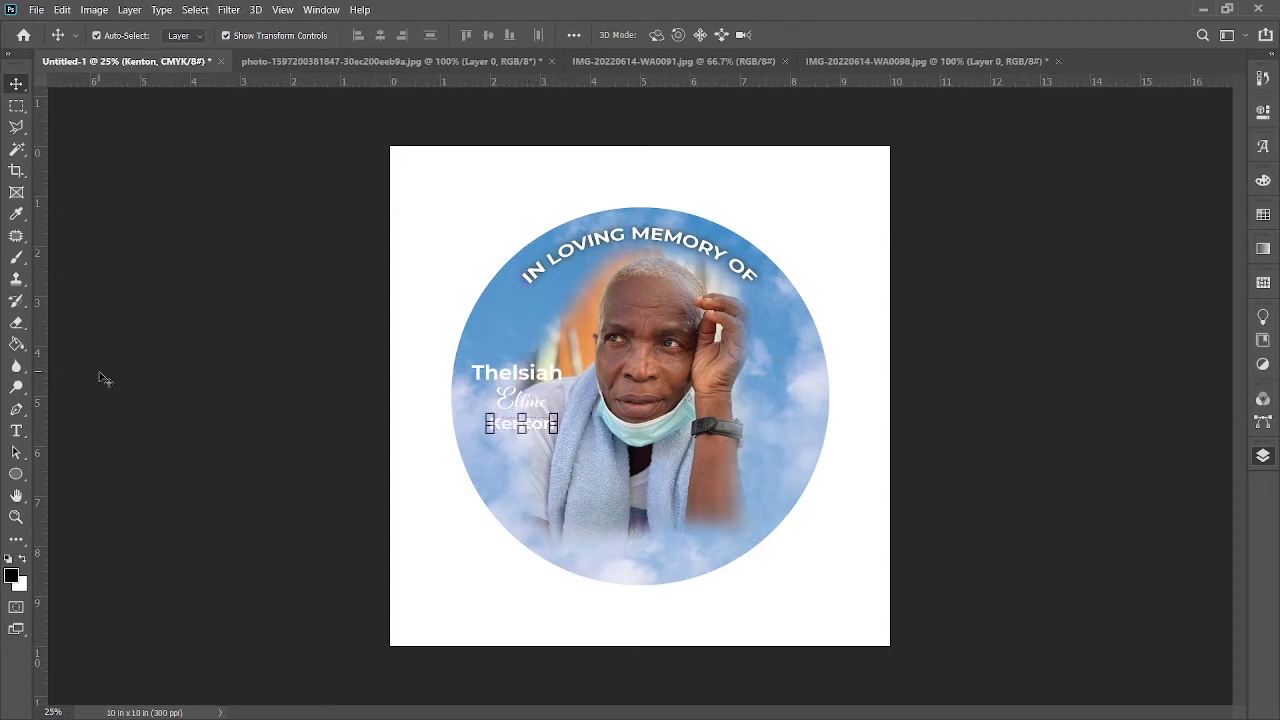
# Step: Resize the surname line to 27 pt and commit the edit
pyautogui.click(16, 430)
pyautogui.click(540, 372)
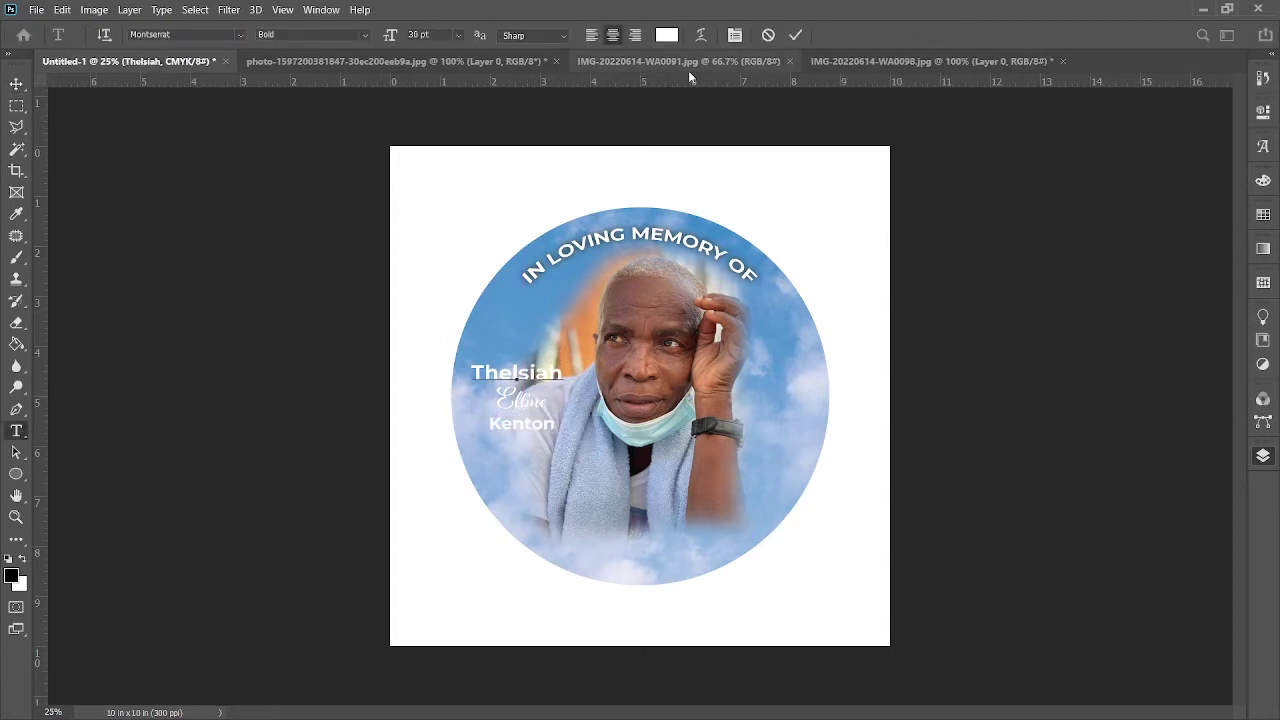
pyautogui.click(797, 35)
pyautogui.moveTo(490, 424); pyautogui.dragTo(556, 426)
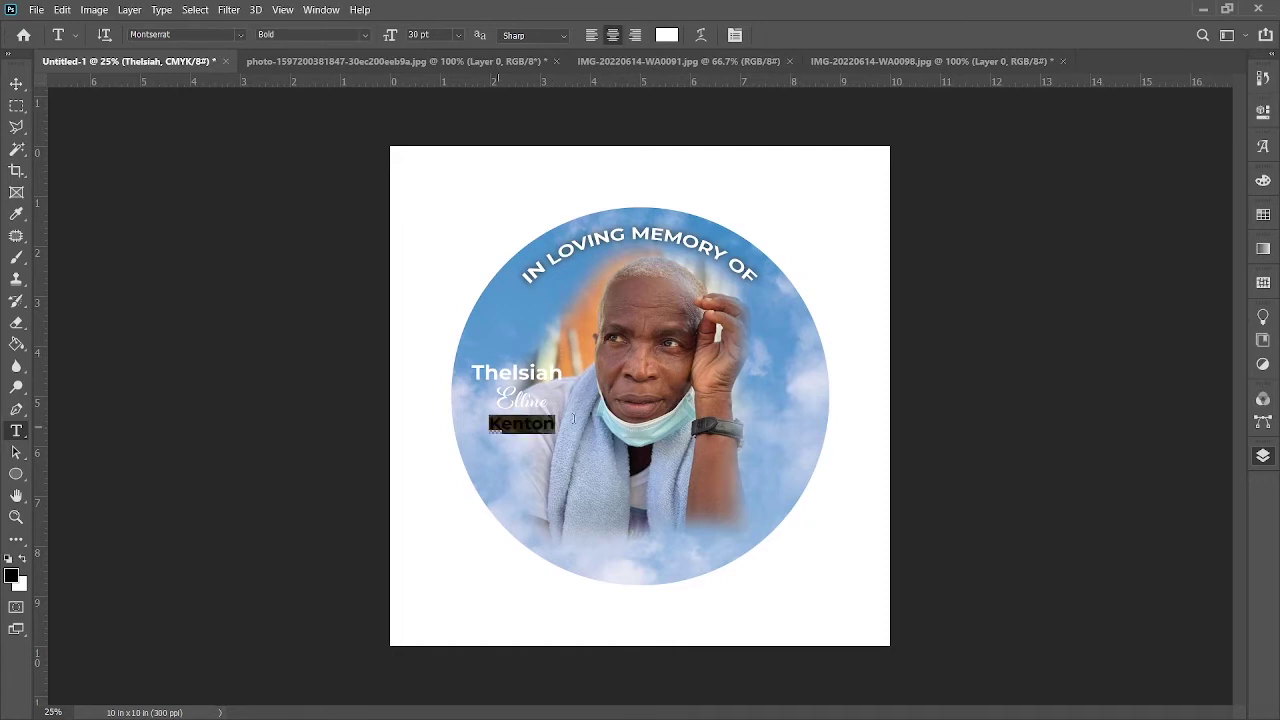
pyautogui.doubleClick(417, 34)
pyautogui.press('Up')
pyautogui.press('Up')
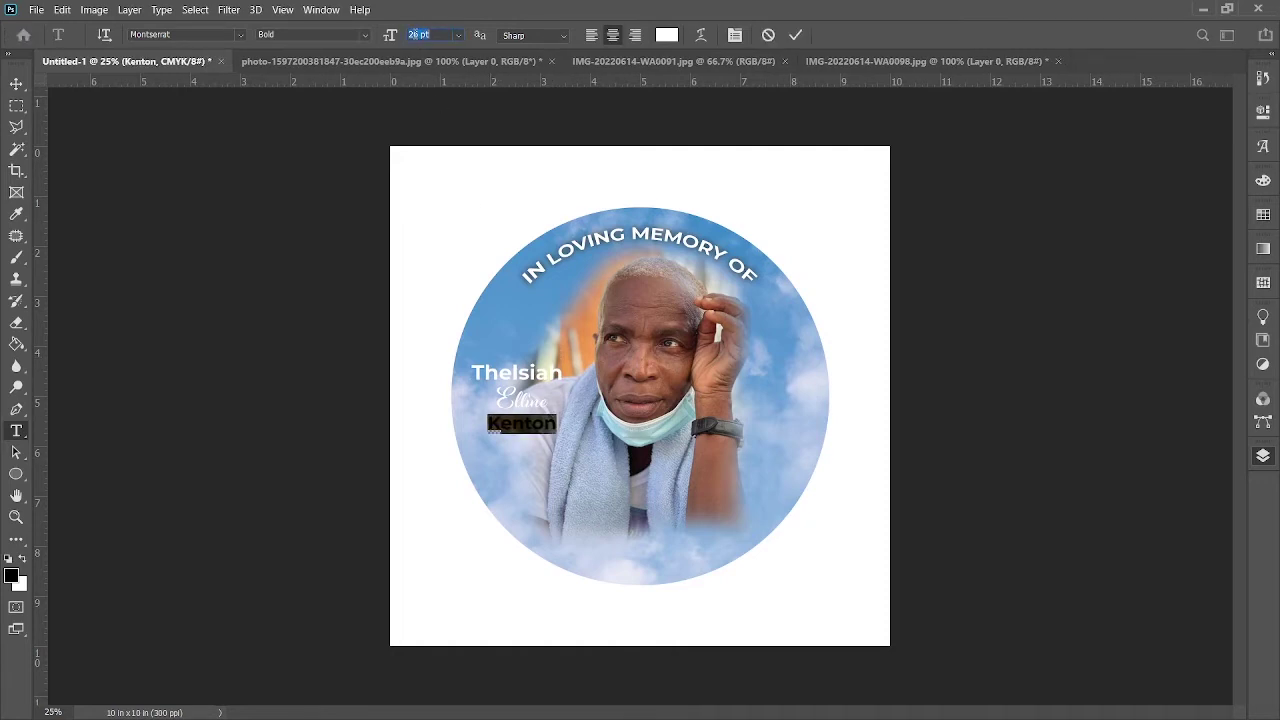
pyautogui.click(797, 35)
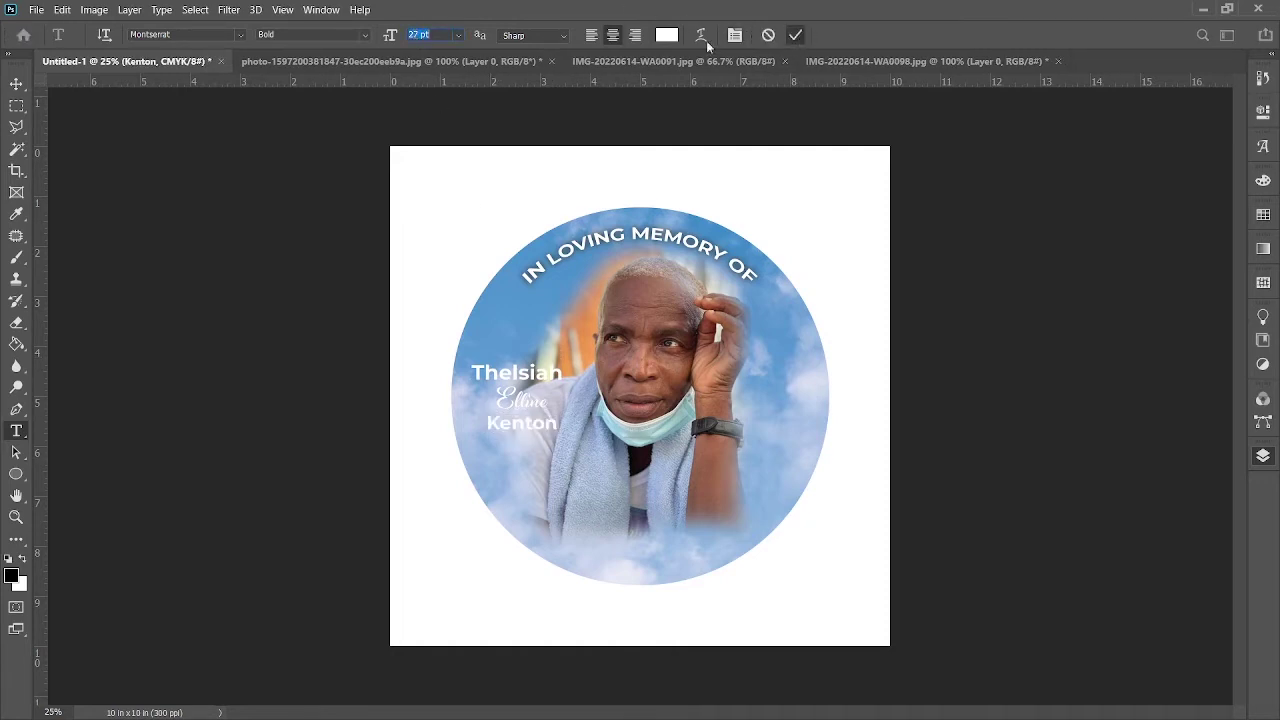
pyautogui.click(18, 86)
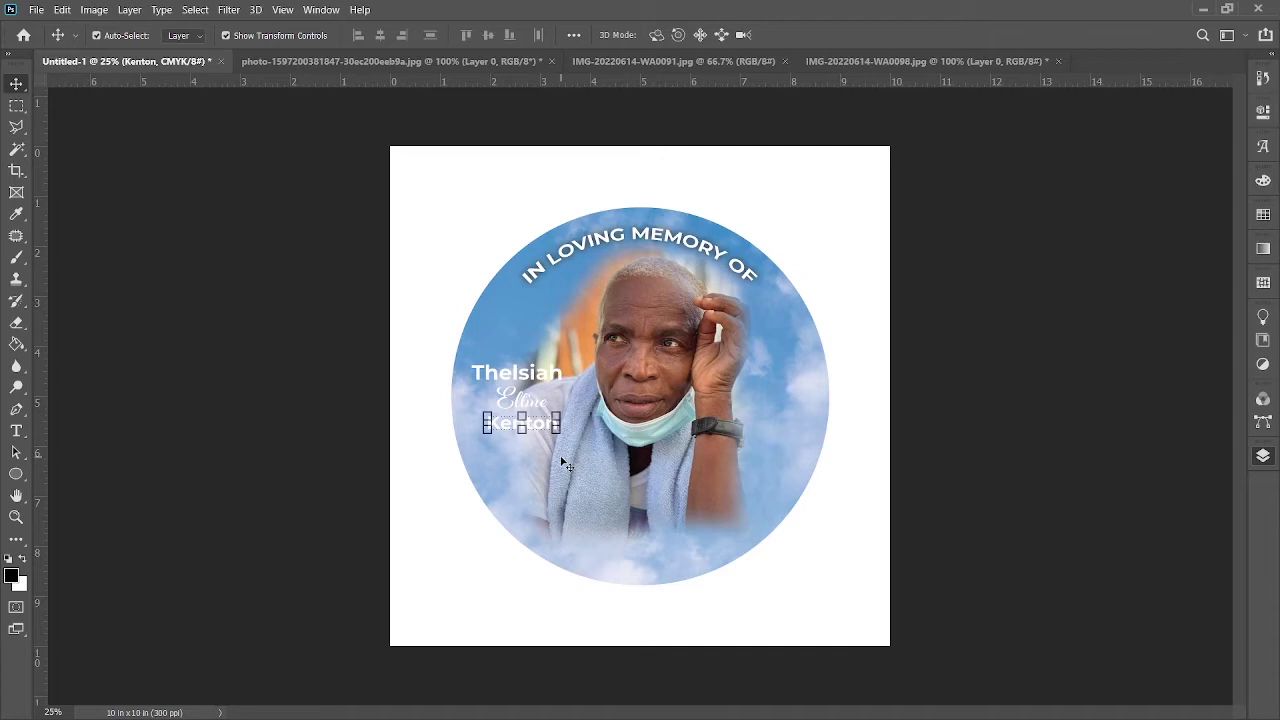
# Step: Lower the surname line a few pixels beneath the script middle name
pyautogui.click(352, 443)
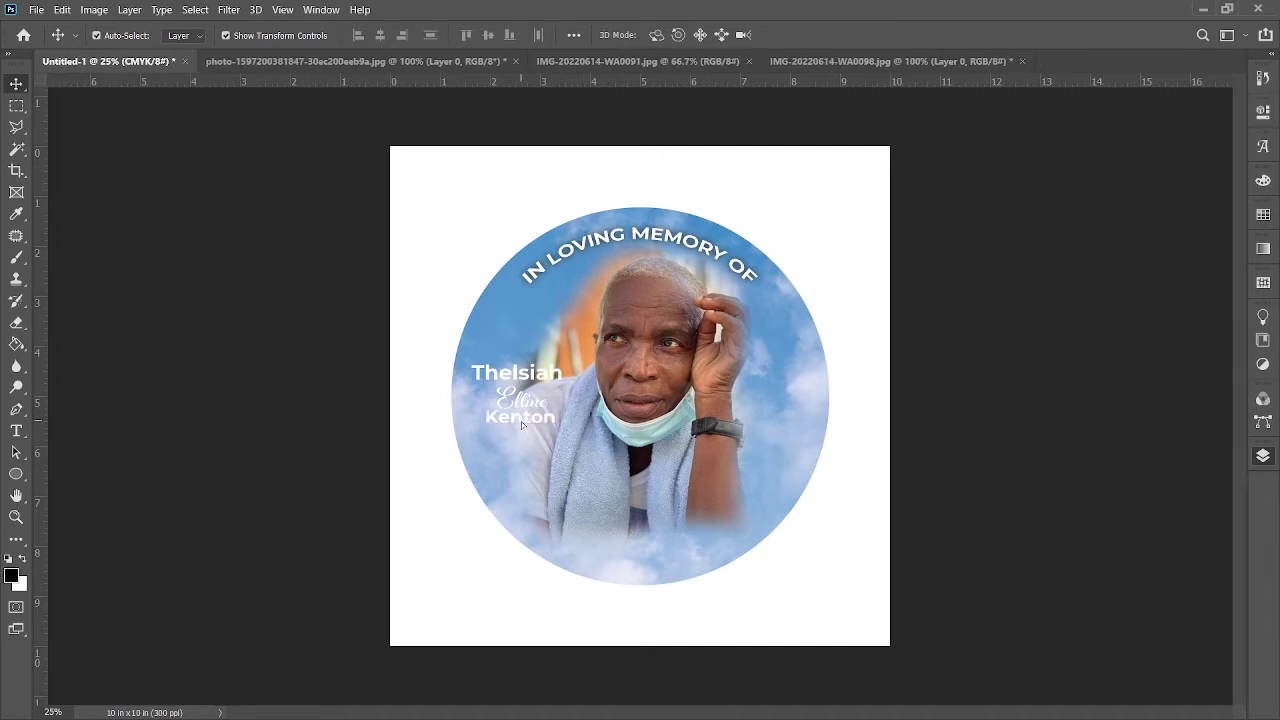
pyautogui.moveTo(522, 421); pyautogui.dragTo(522, 426)
pyautogui.click(523, 424)
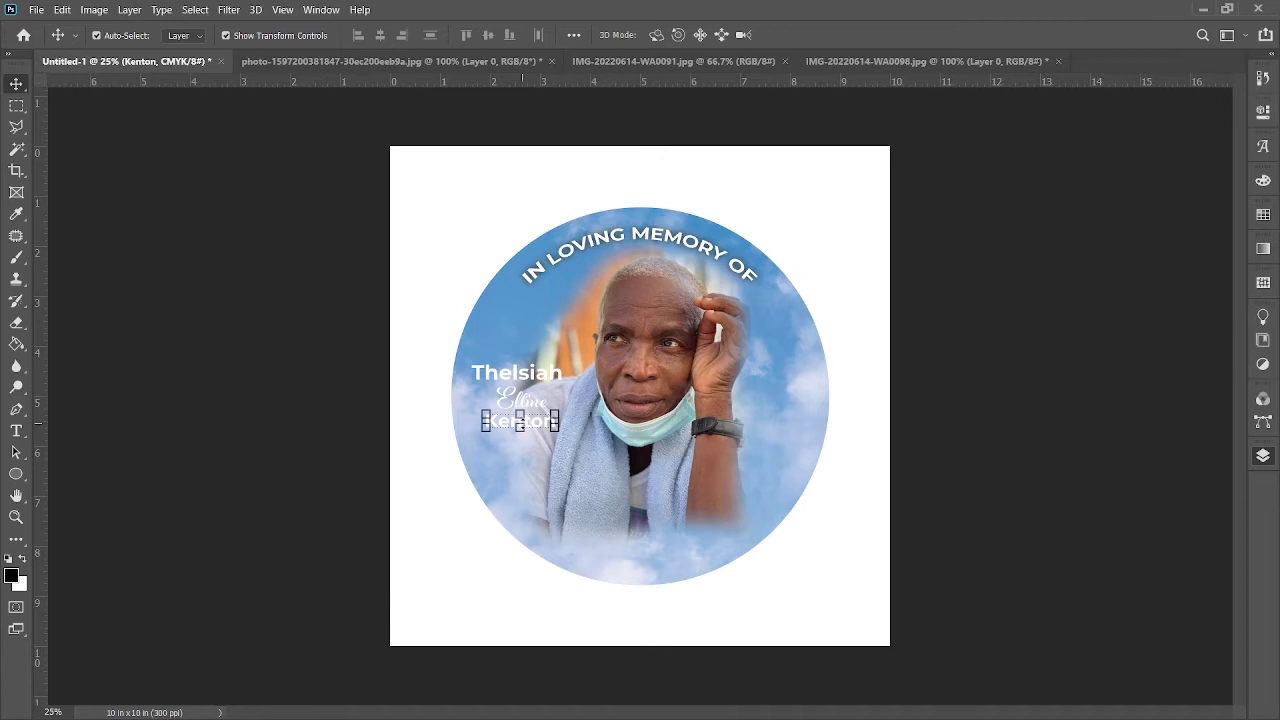
pyautogui.click(309, 428)
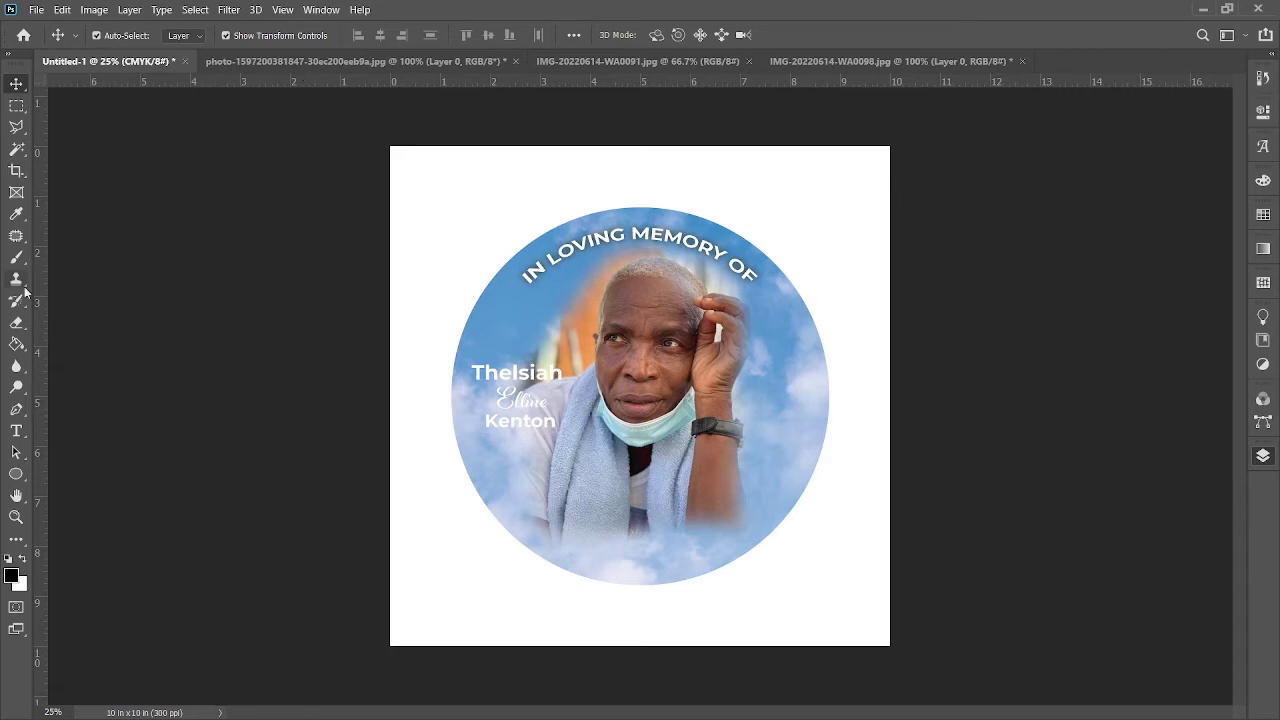
pyautogui.click(16, 431)
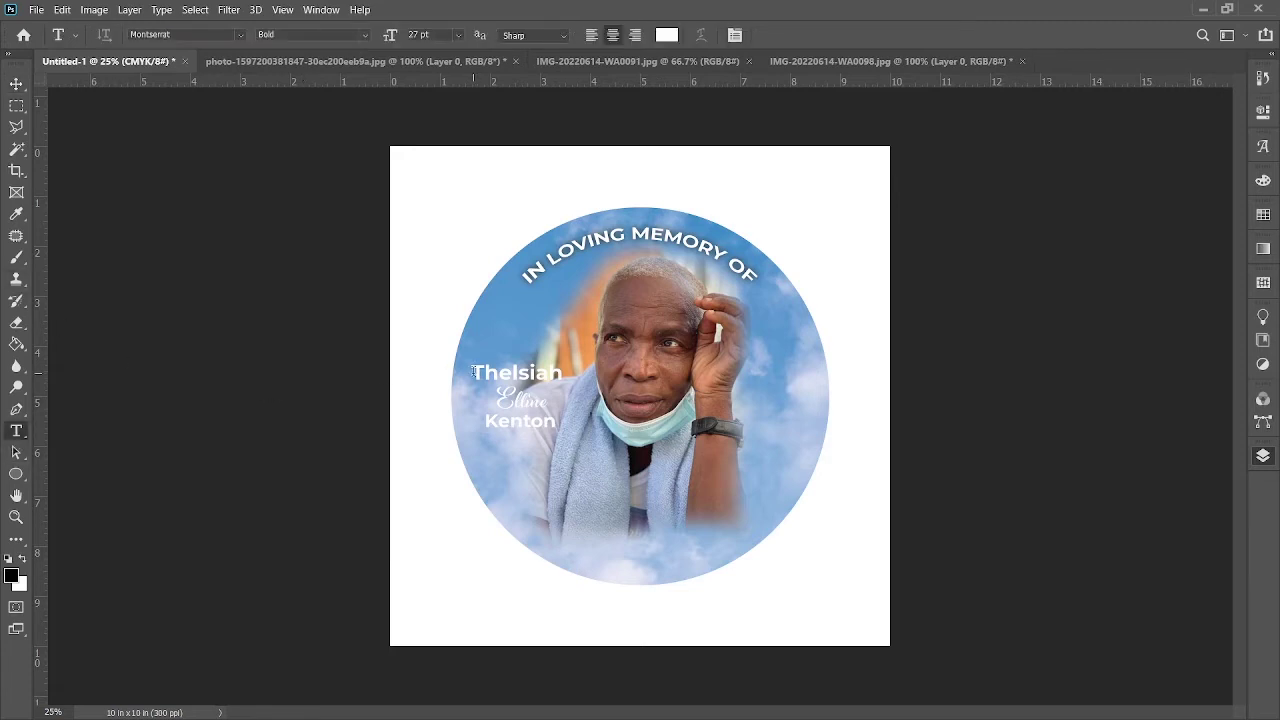
# Step: Recolour the first name and surname with orange sampled from the photo
pyautogui.moveTo(474, 371); pyautogui.dragTo(563, 376)
pyautogui.click(594, 305)
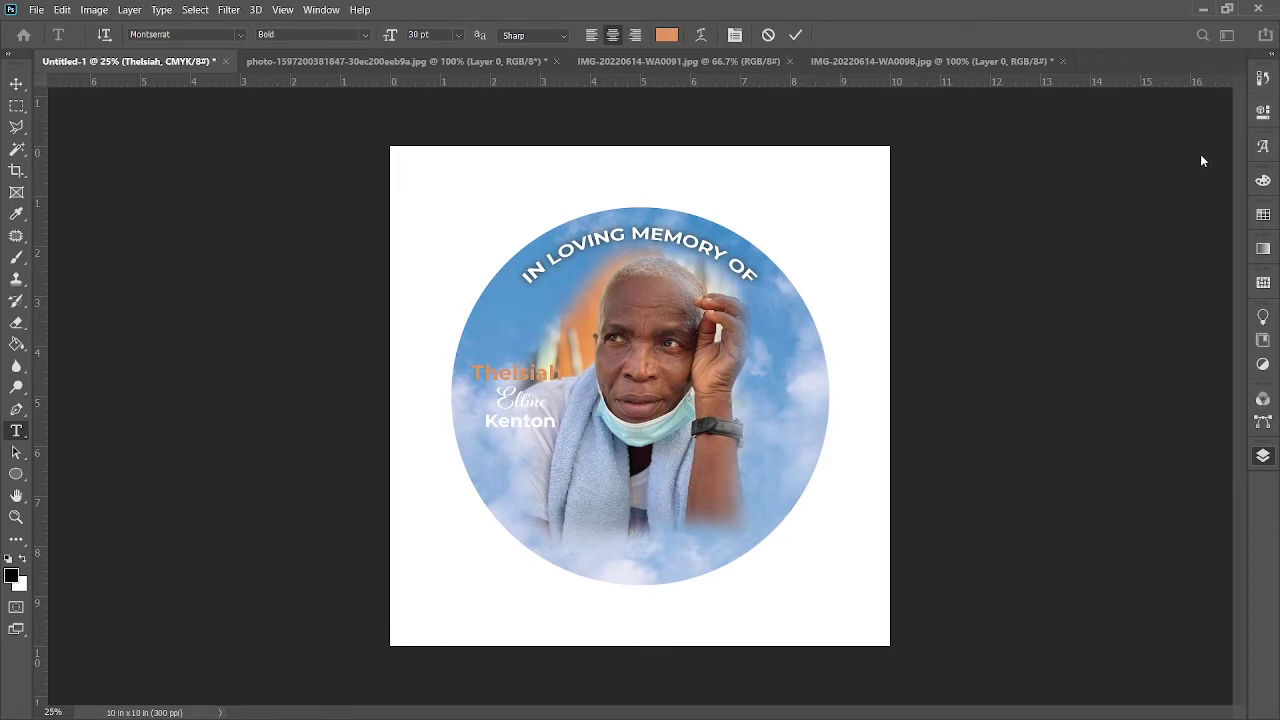
pyautogui.click(795, 35)
pyautogui.moveTo(486, 421); pyautogui.dragTo(556, 421)
pyautogui.click(666, 35)
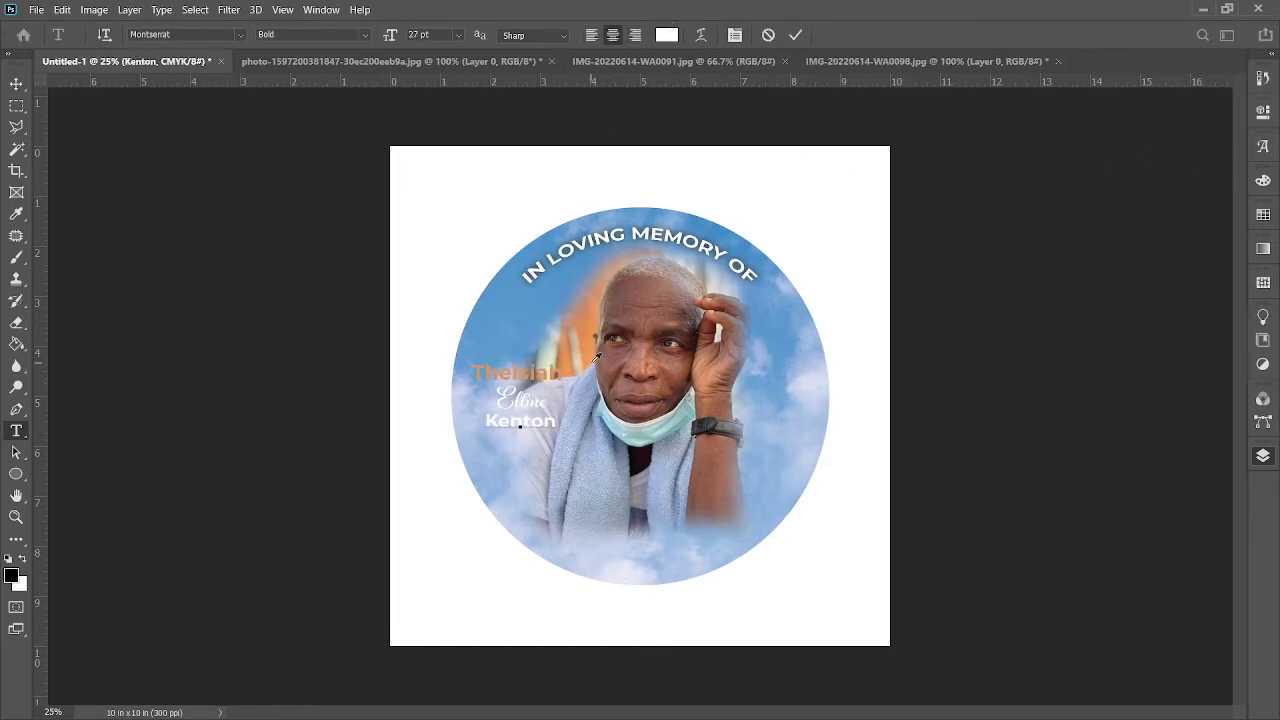
pyautogui.click(590, 312)
pyautogui.press('Return')
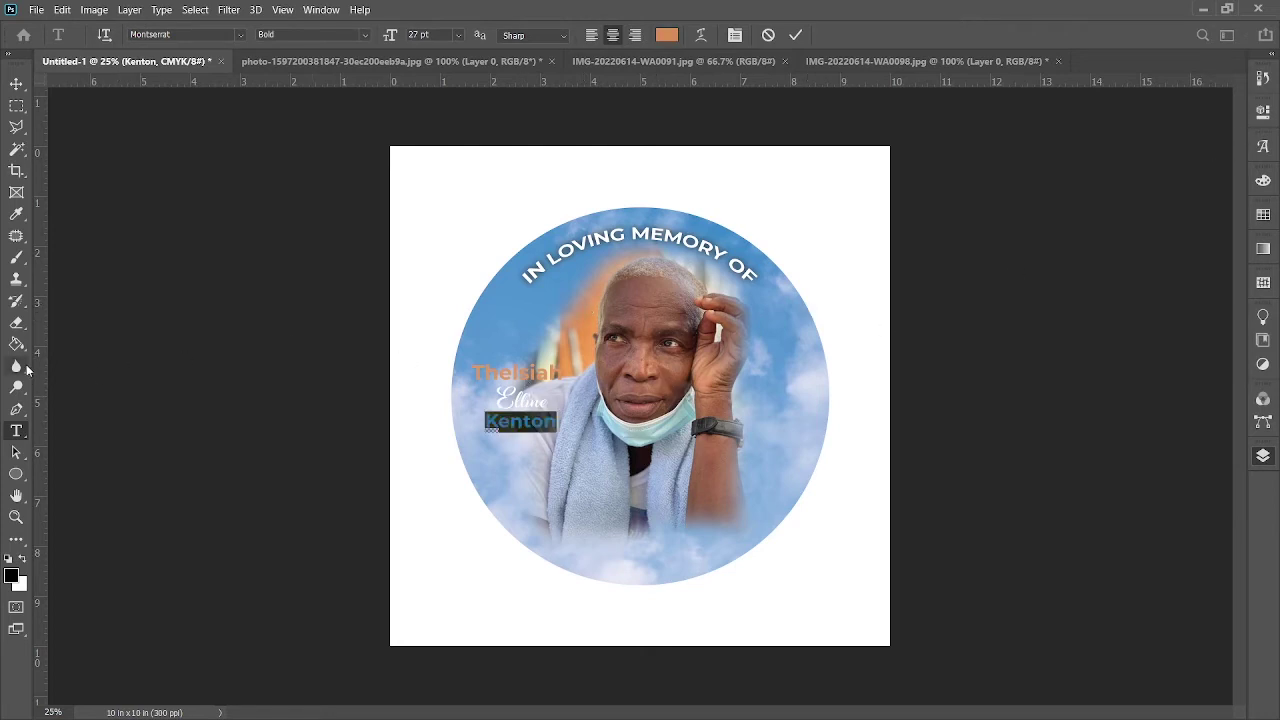
pyautogui.click(795, 35)
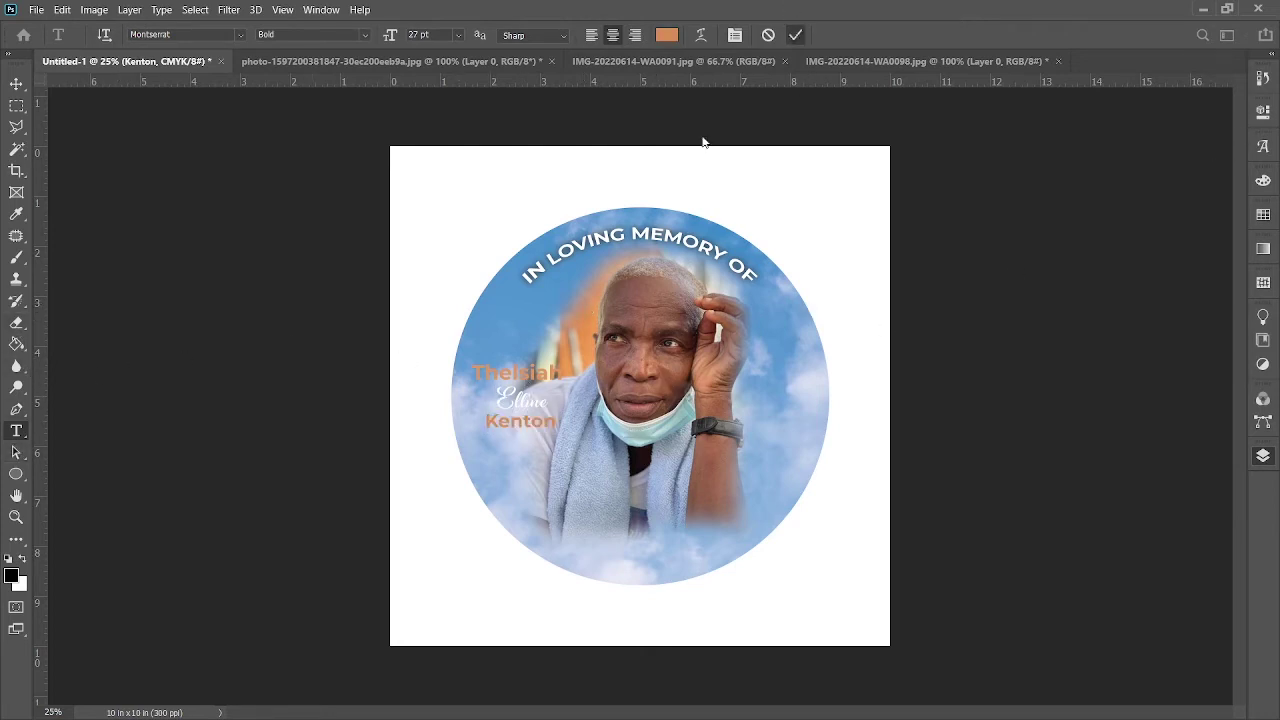
# Step: Recolour the middle name with sky blue sampled from the photo
pyautogui.click(500, 398)
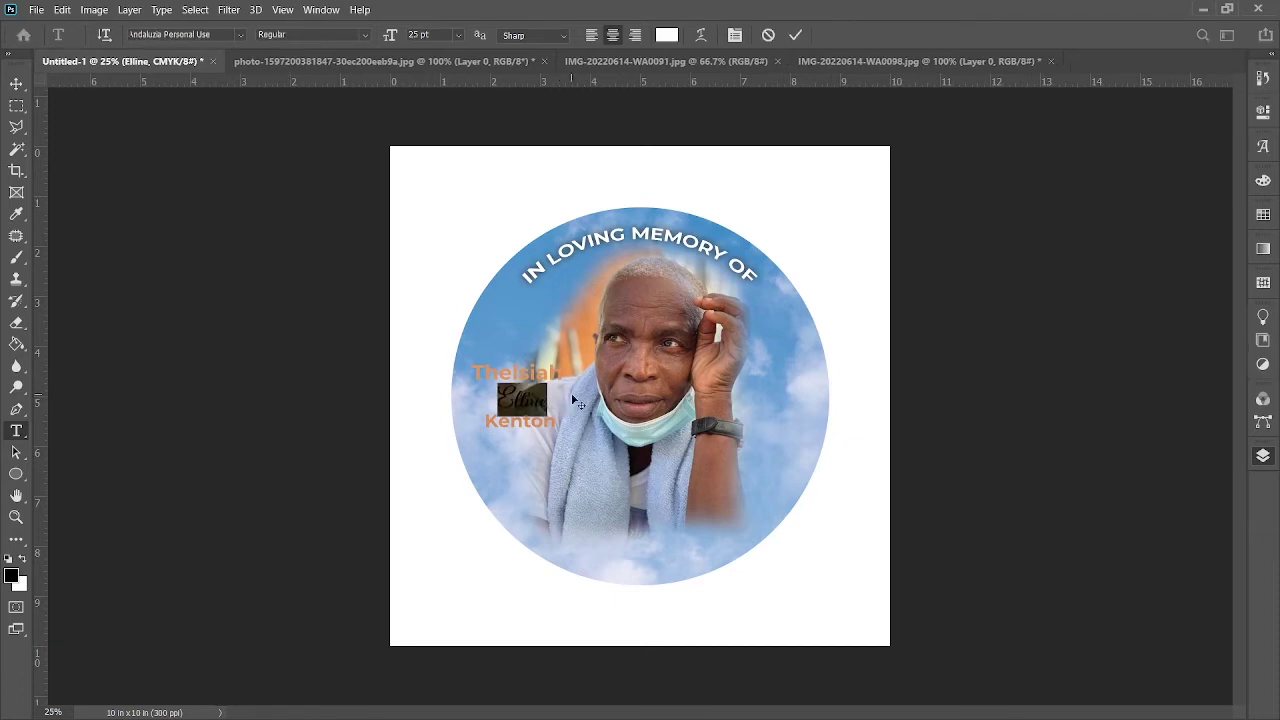
pyautogui.click(575, 275)
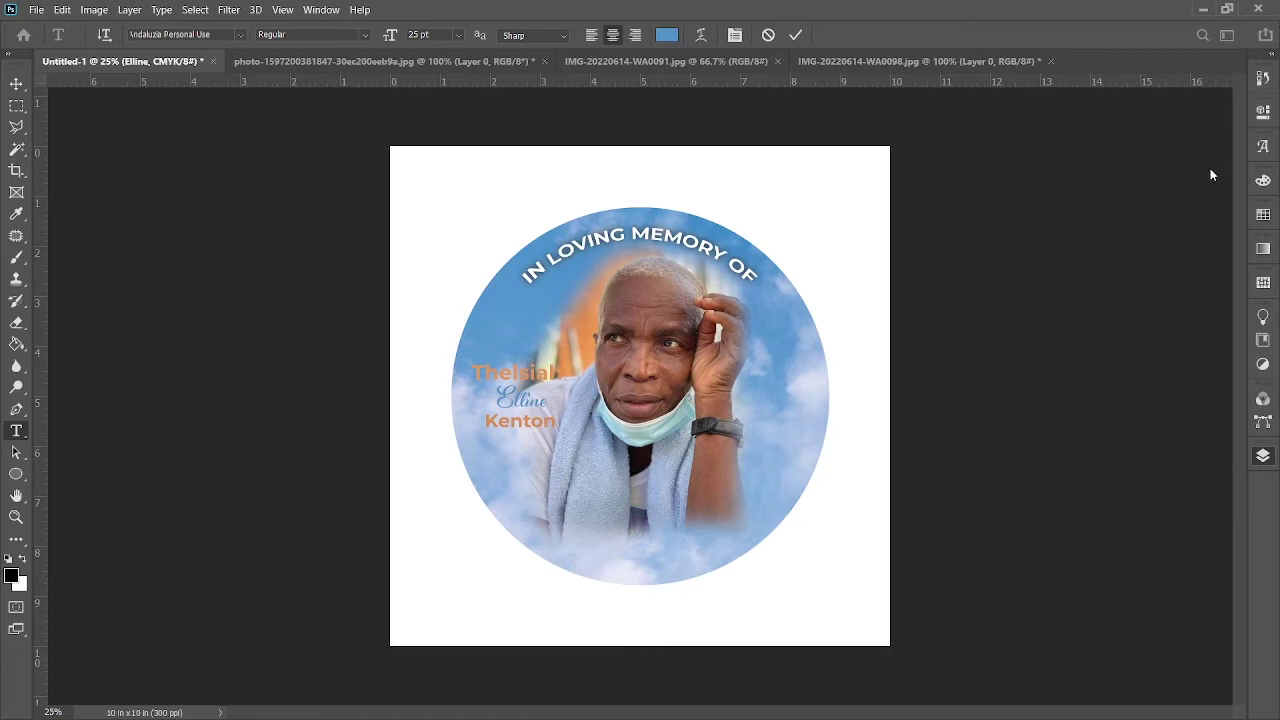
pyautogui.press('Return')
pyautogui.click(795, 35)
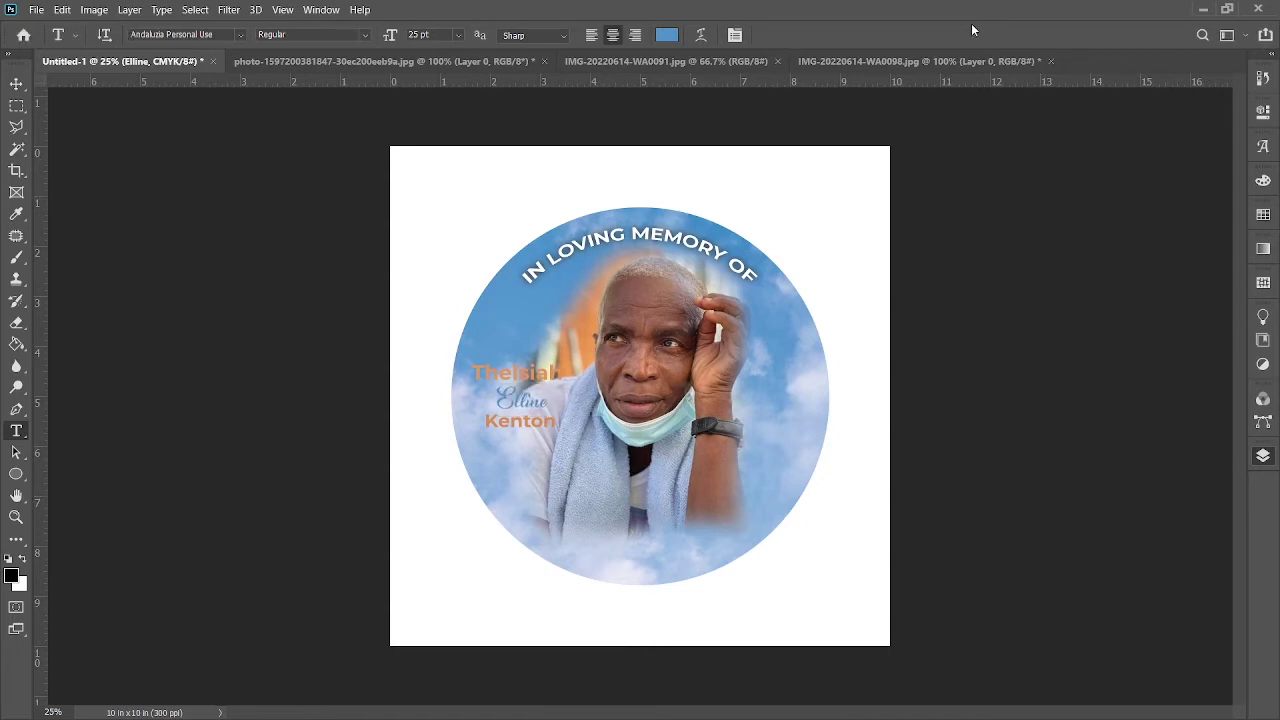
# Step: Reposition the first name and surname layers at the left of the portrait
pyautogui.press('h')
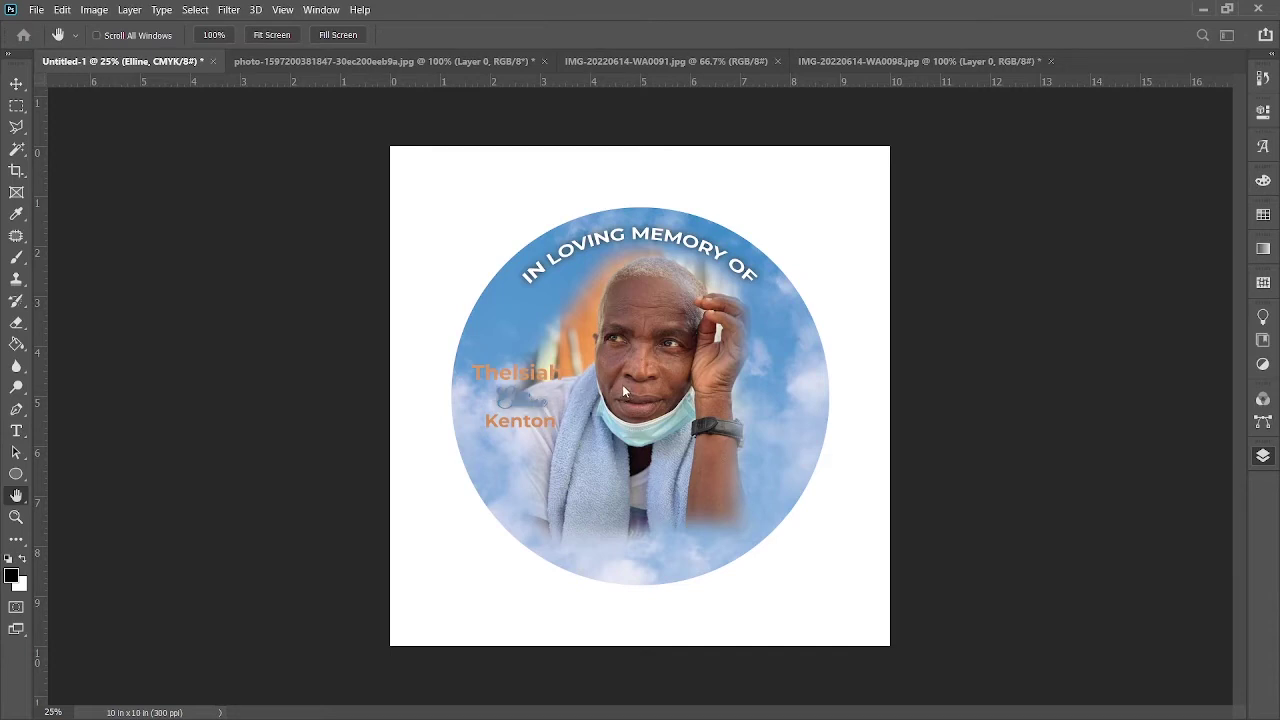
pyautogui.press('t')
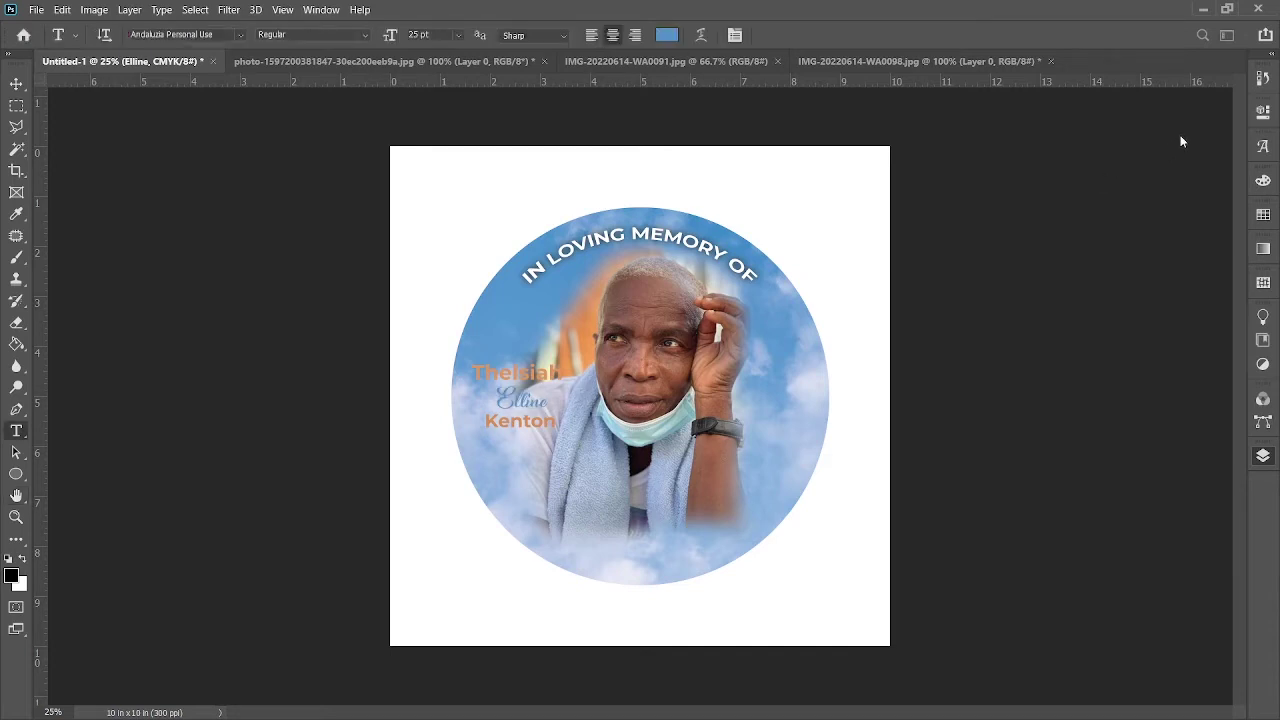
pyautogui.press('v')
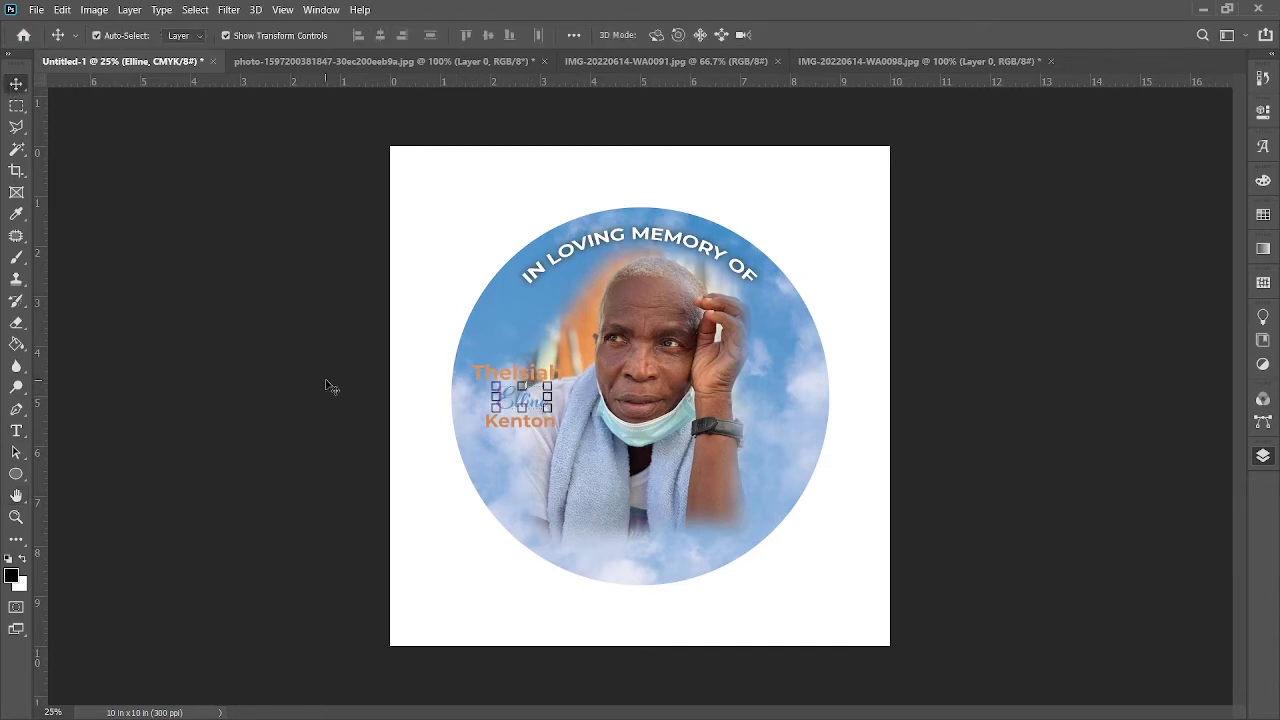
pyautogui.click(330, 386)
pyautogui.click(497, 373)
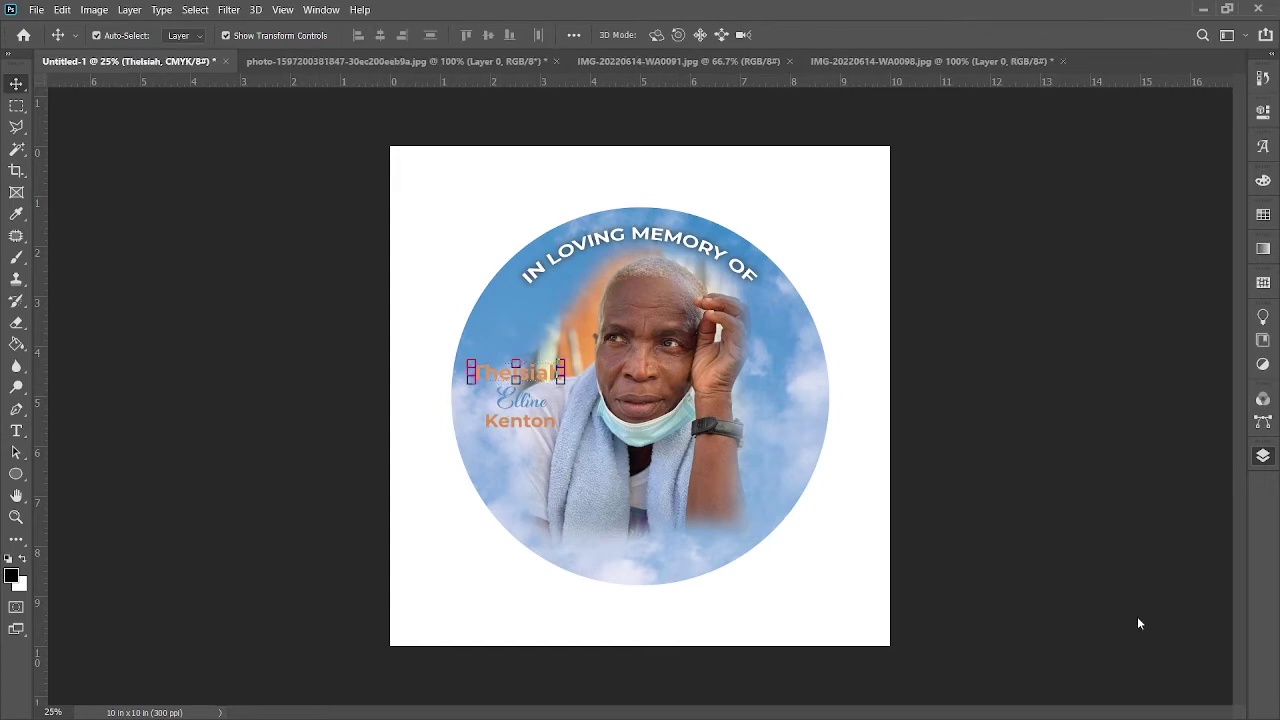
pyautogui.press('h')
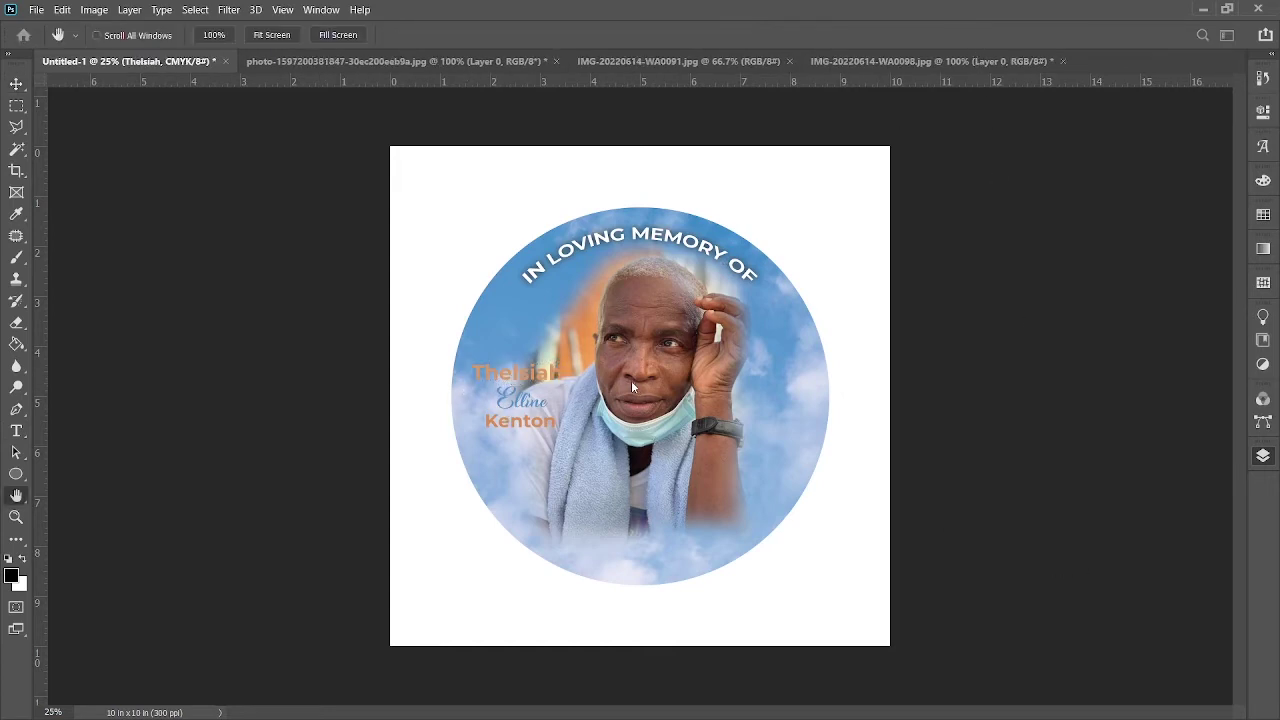
pyautogui.press('v')
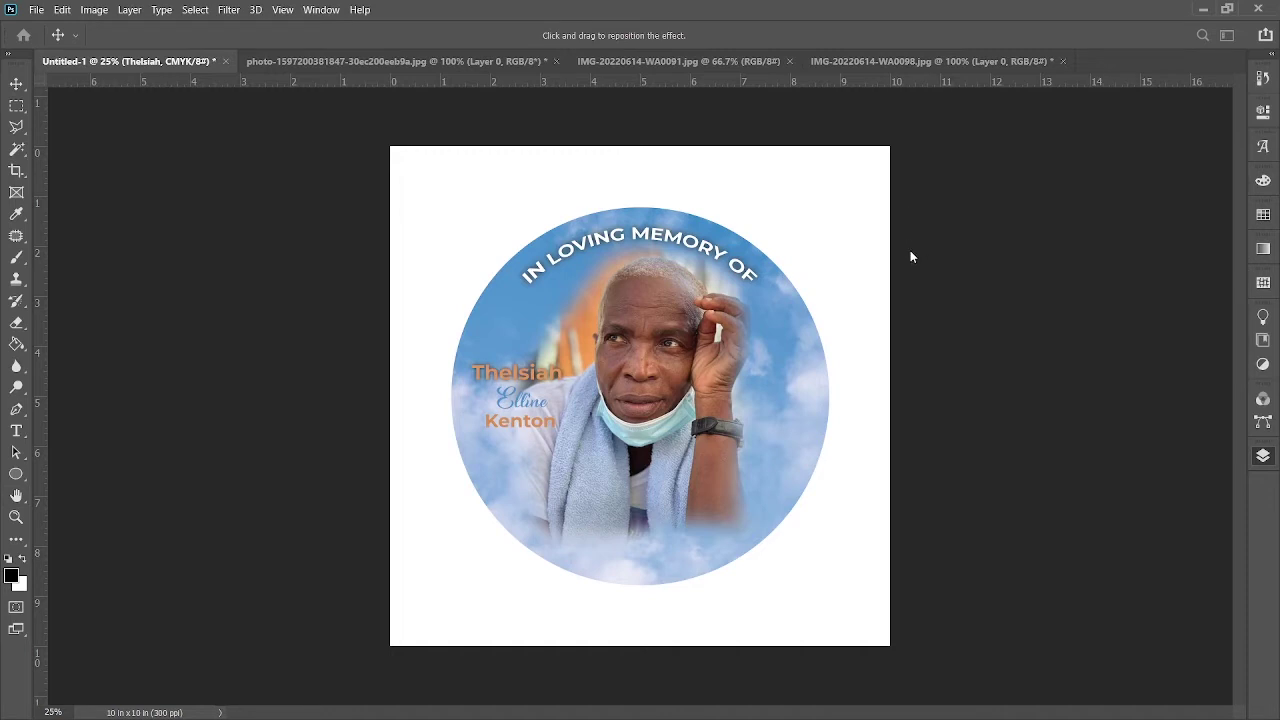
pyautogui.press('v')
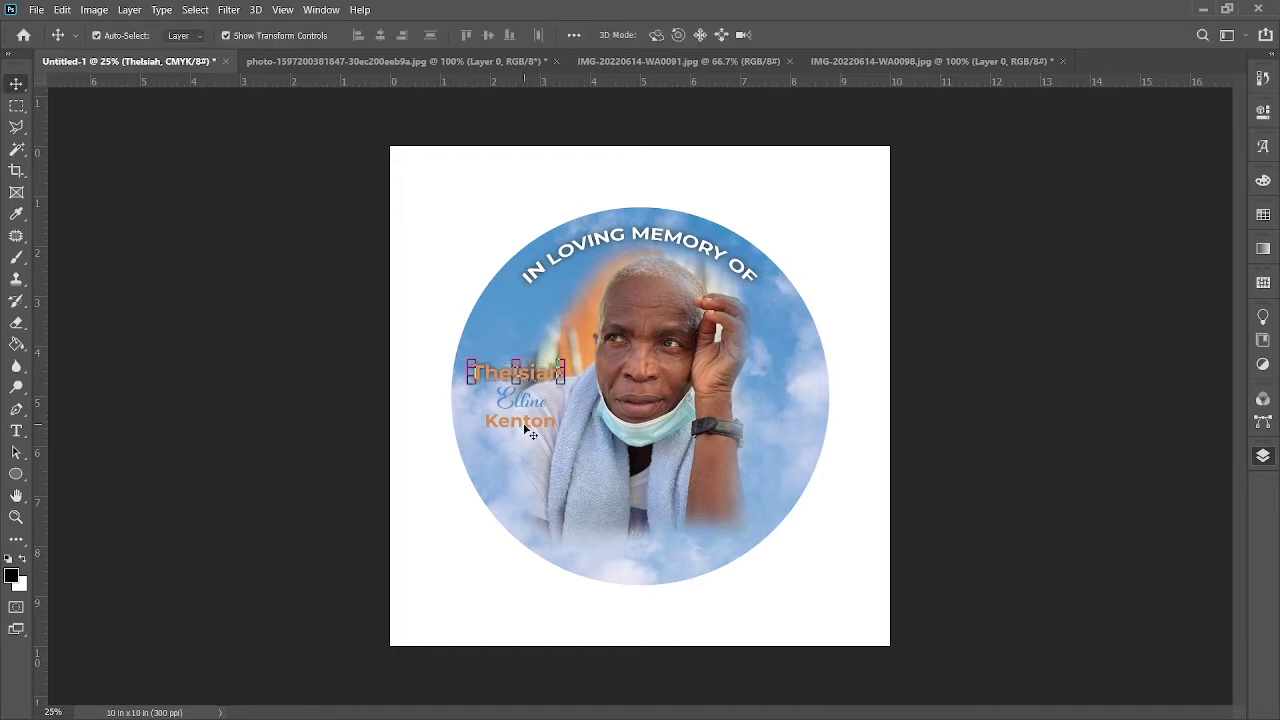
pyautogui.click(530, 430)
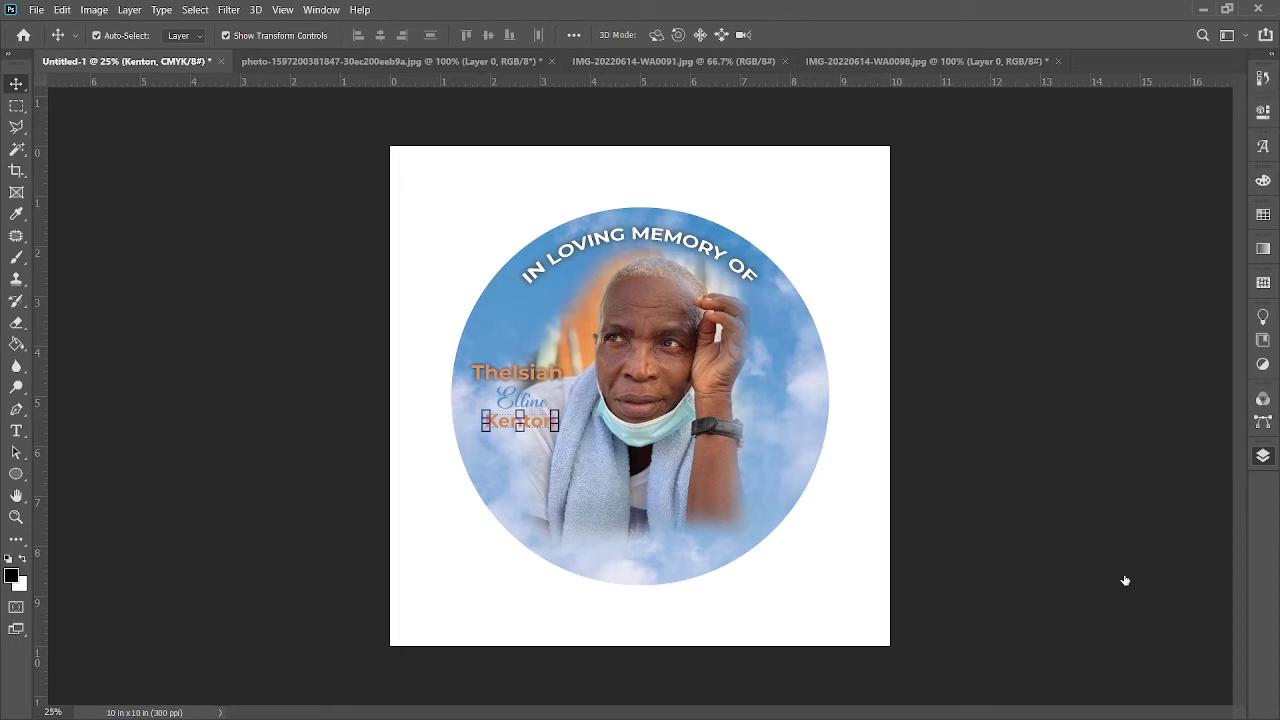
pyautogui.press('h')
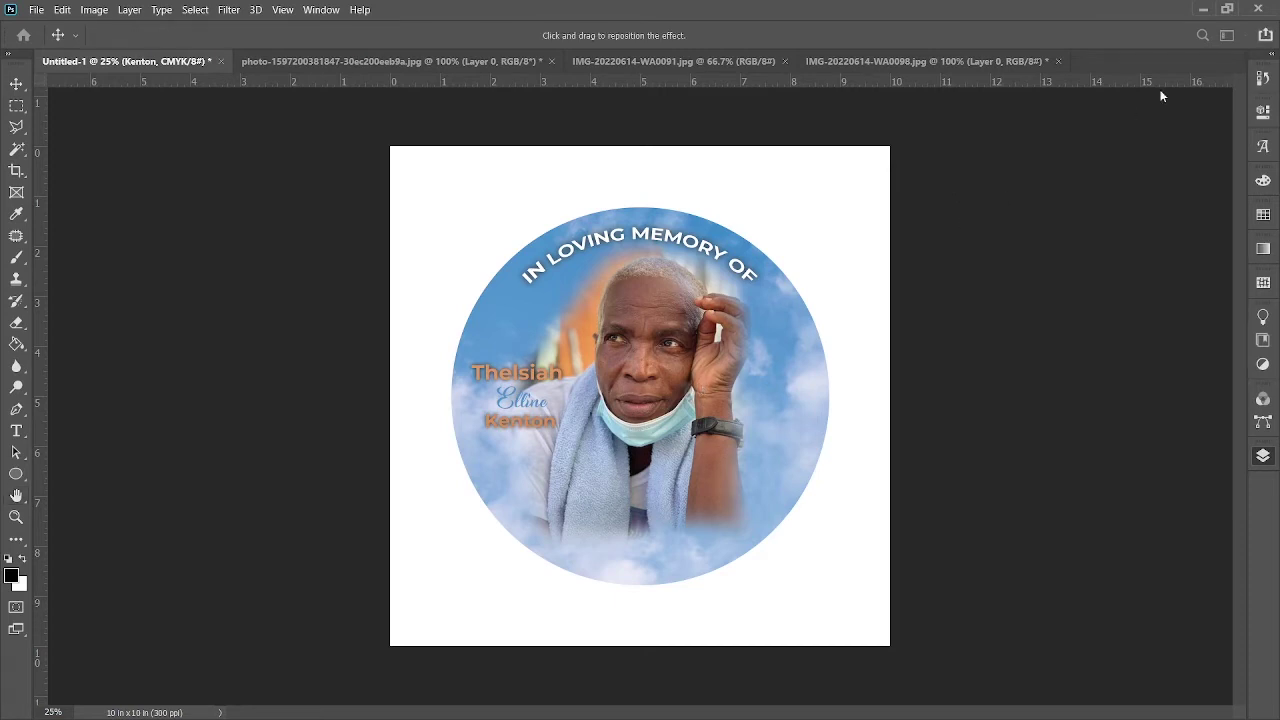
pyautogui.press('v')
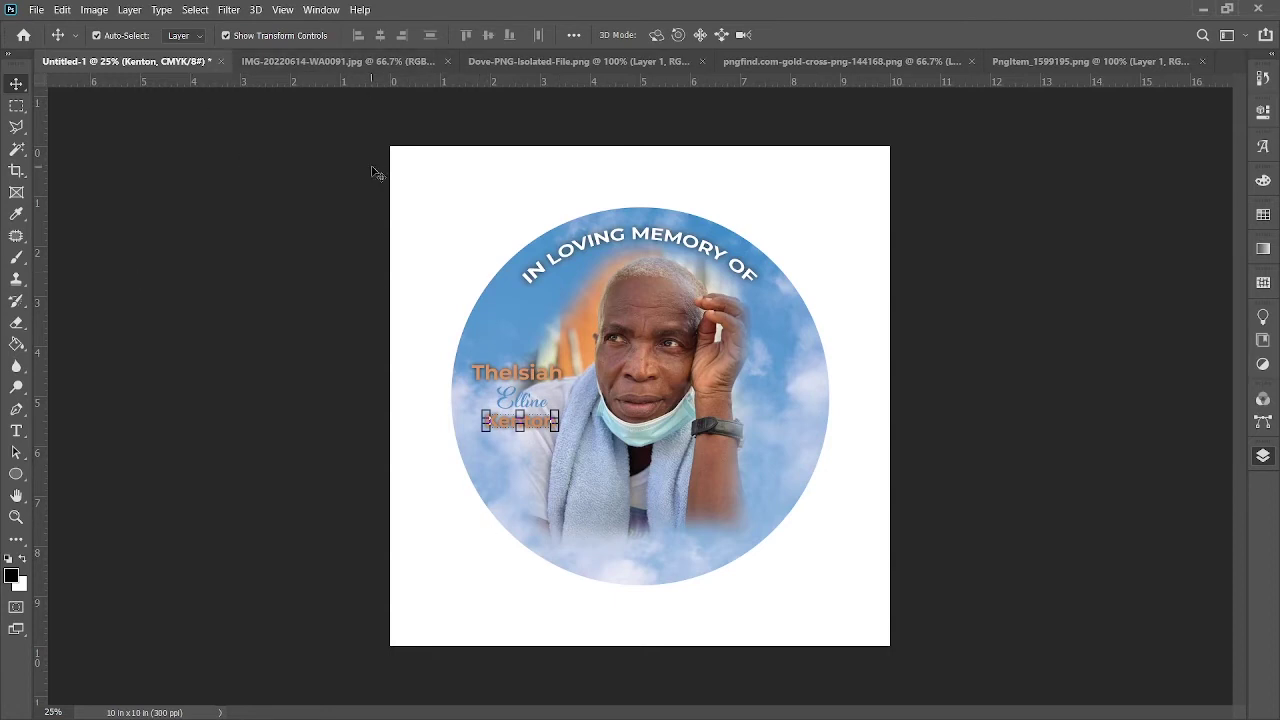
# Step: Bring the dove into the memorial, scale it to about 60% and place it upper-left
pyautogui.click(322, 60)
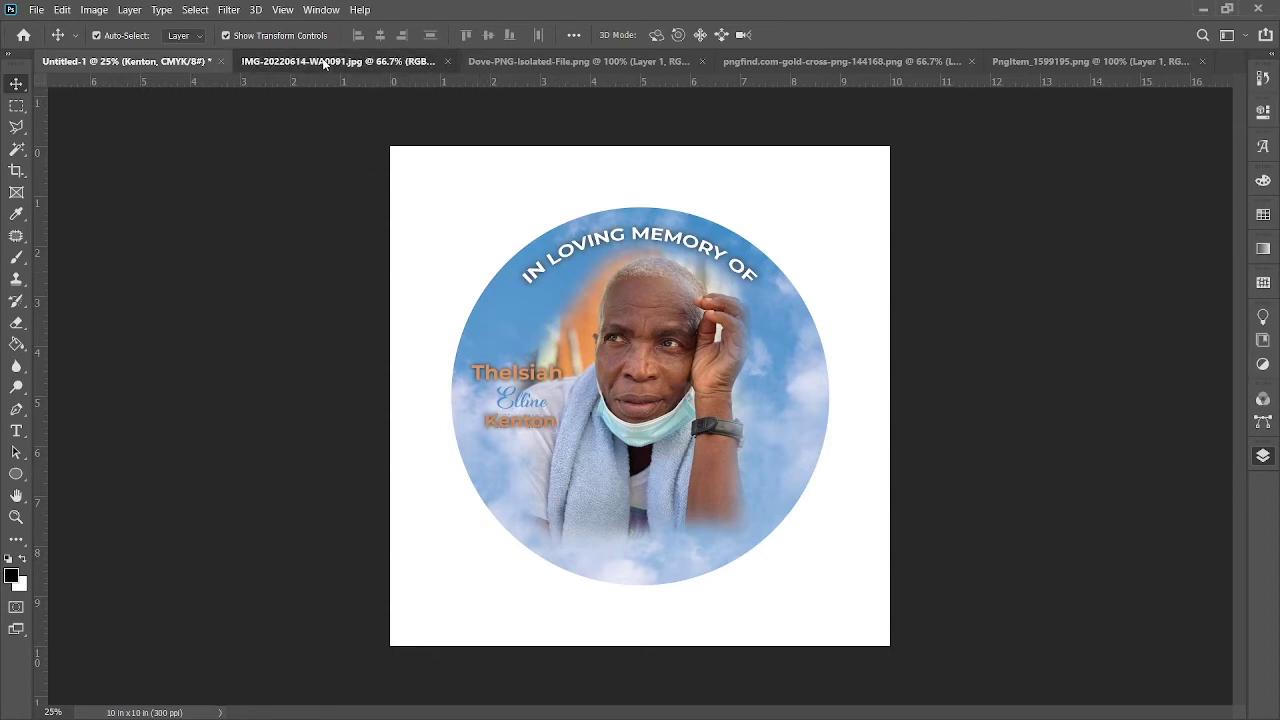
pyautogui.click(591, 61)
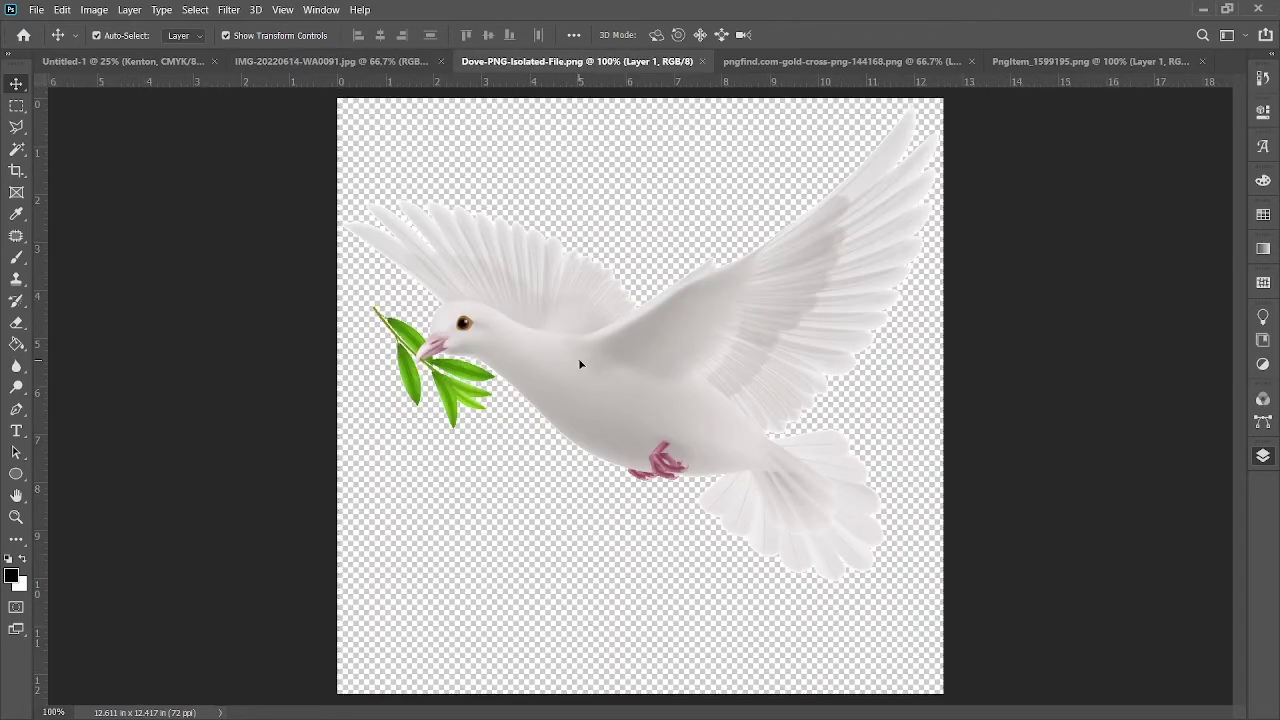
pyautogui.moveTo(578, 358); pyautogui.dragTo(572, 332)
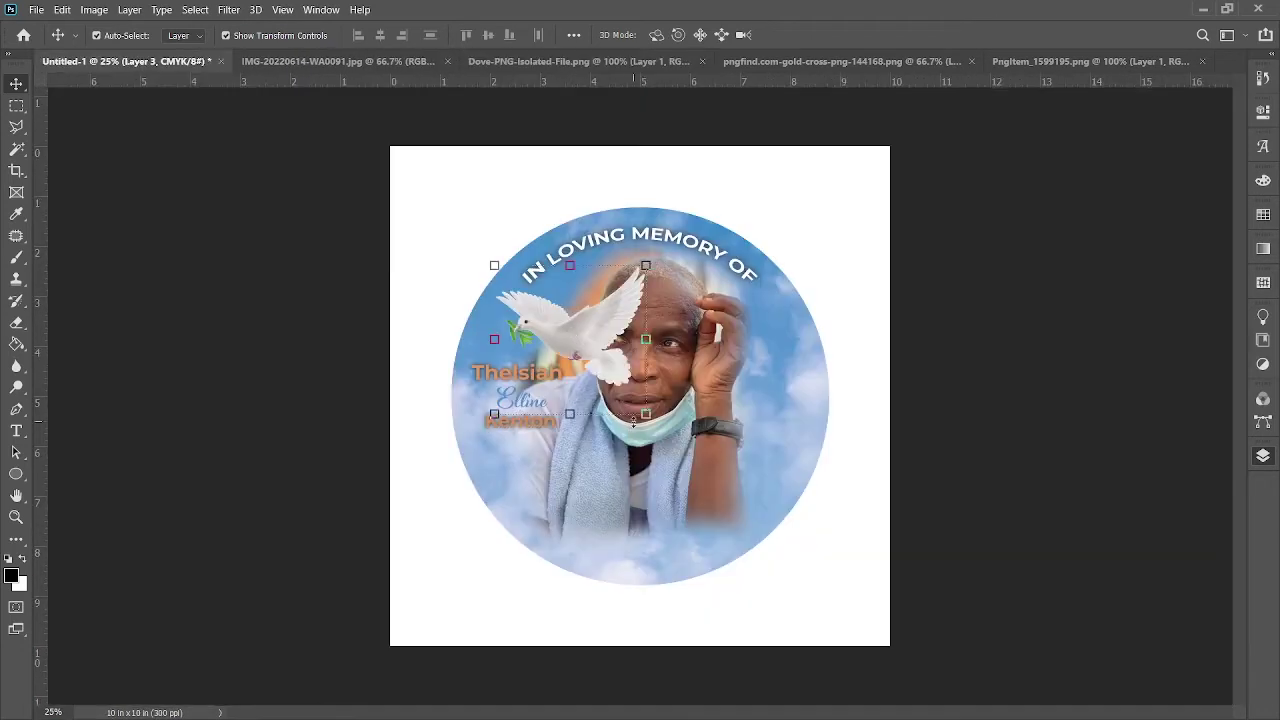
pyautogui.hotkey('ctrl', 't')
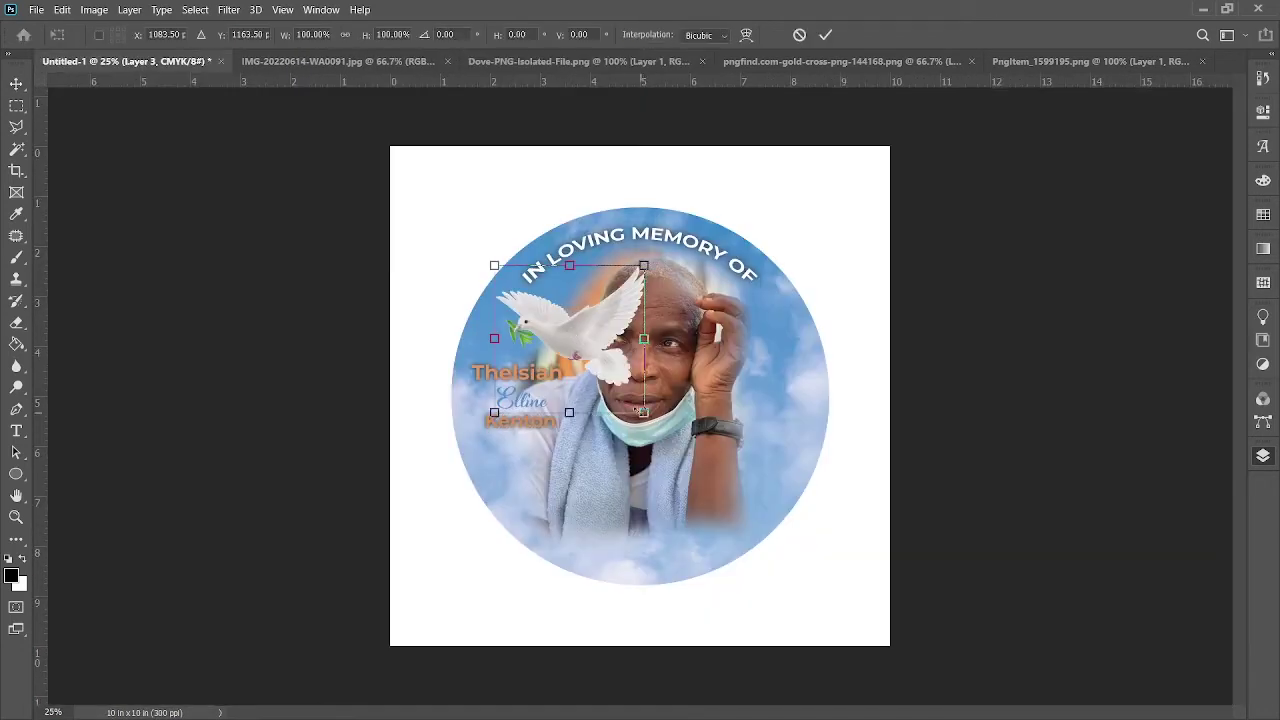
pyautogui.moveTo(645, 413); pyautogui.dragTo(551, 344)
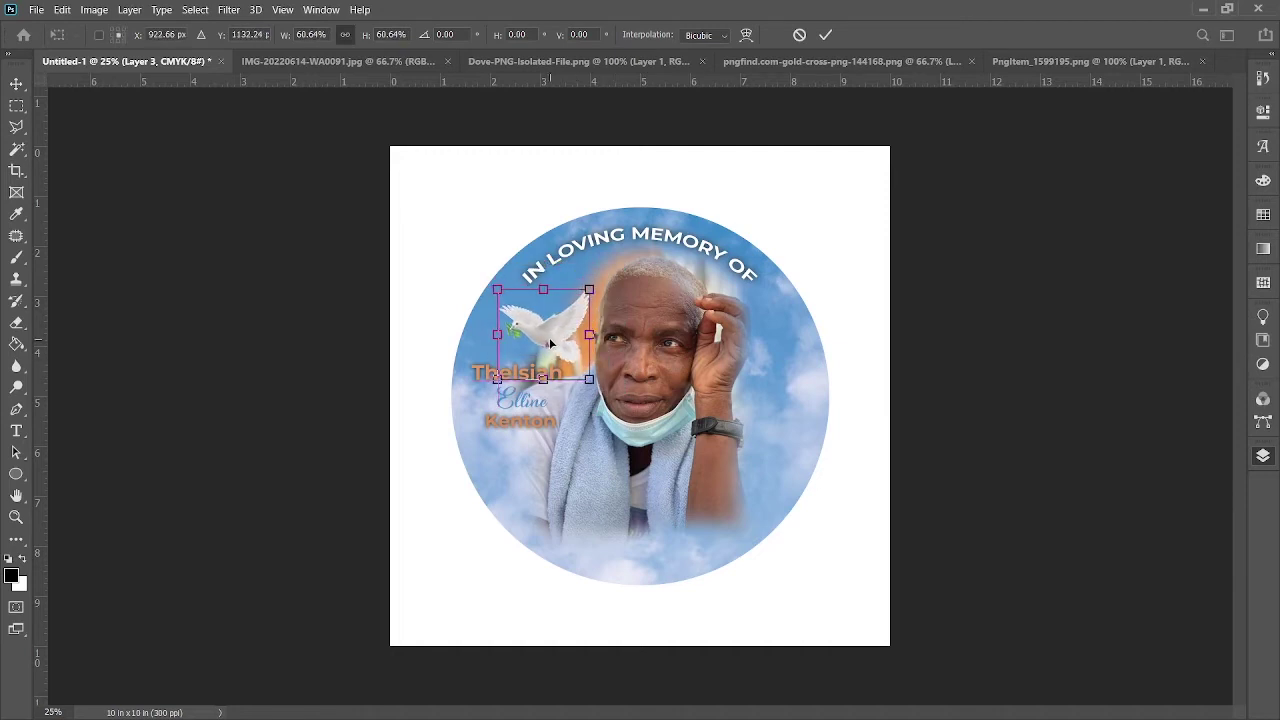
pyautogui.click(825, 36)
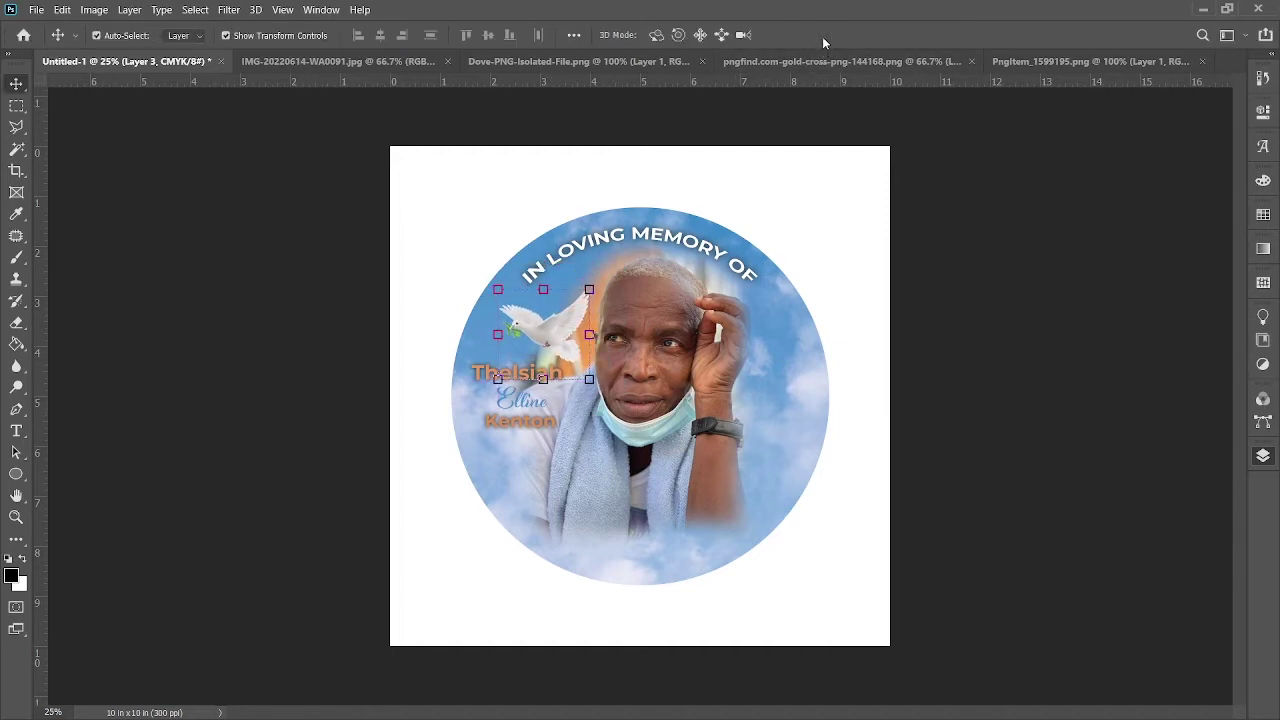
pyautogui.click(532, 338)
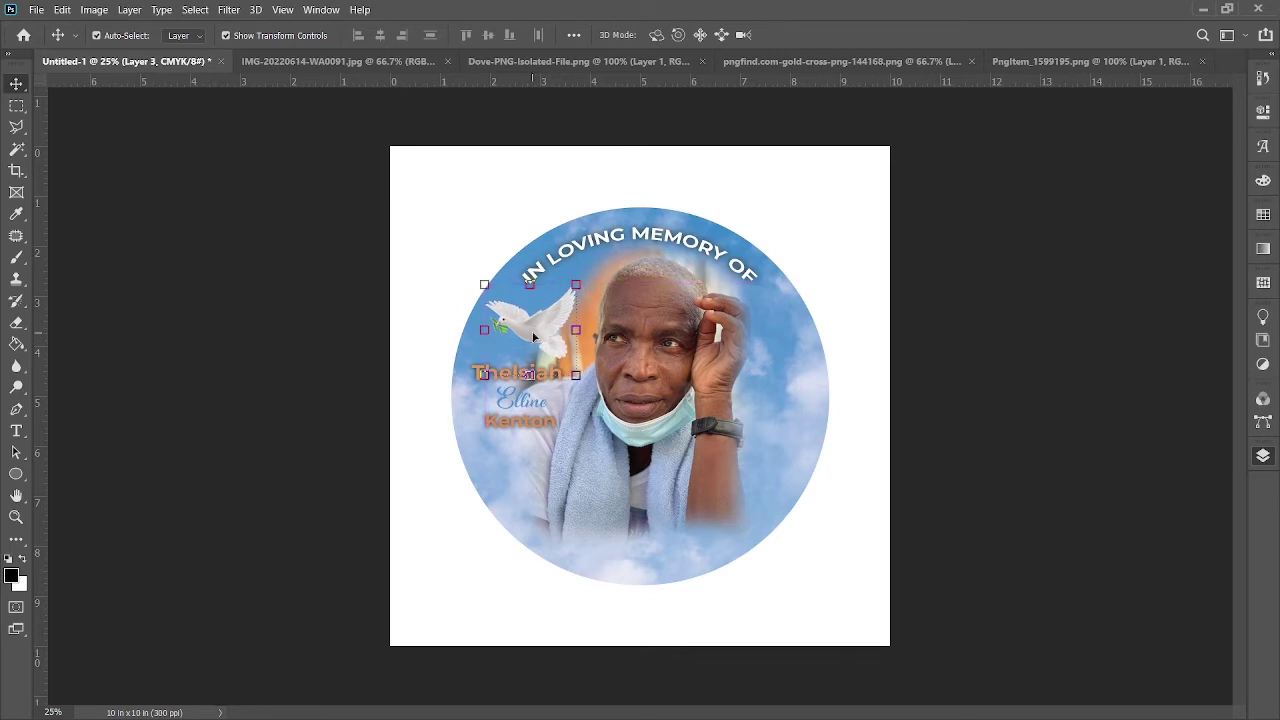
pyautogui.click(300, 390)
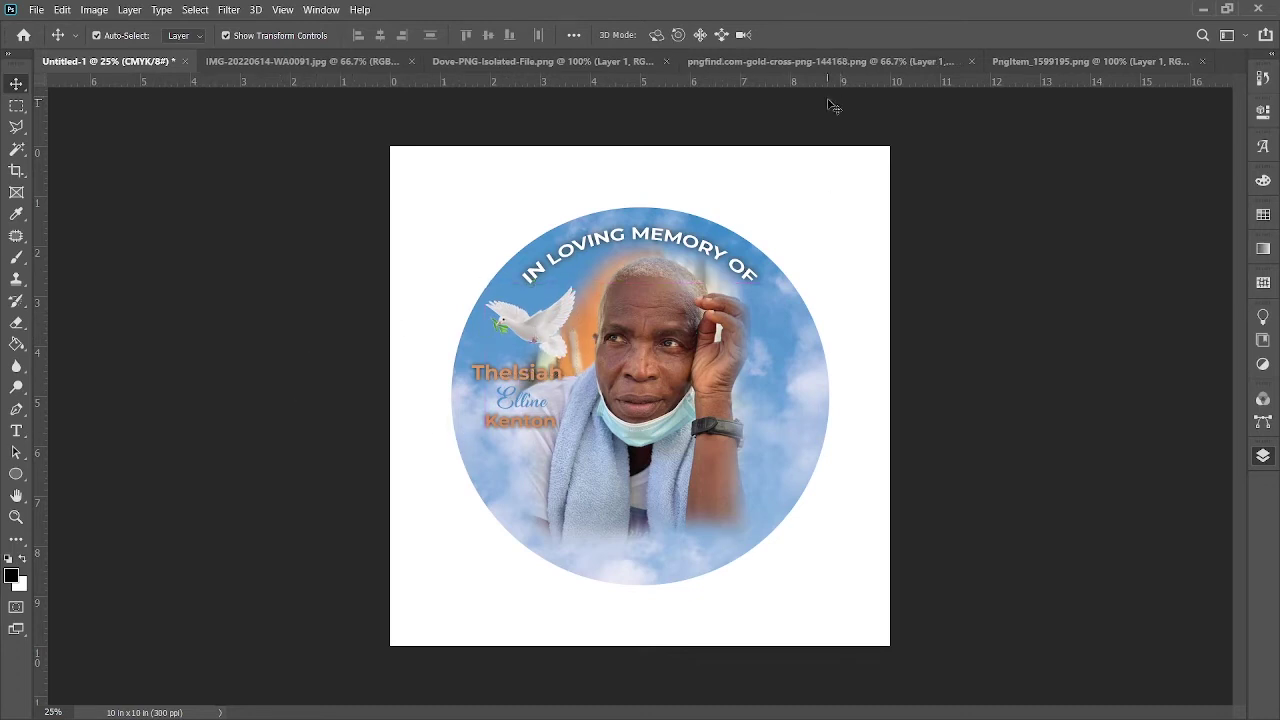
# Step: Add the gold cross at 50%, tilted, on the circle's right, then bring in the praying hands
pyautogui.click(761, 62)
pyautogui.moveTo(631, 343); pyautogui.dragTo(758, 421)
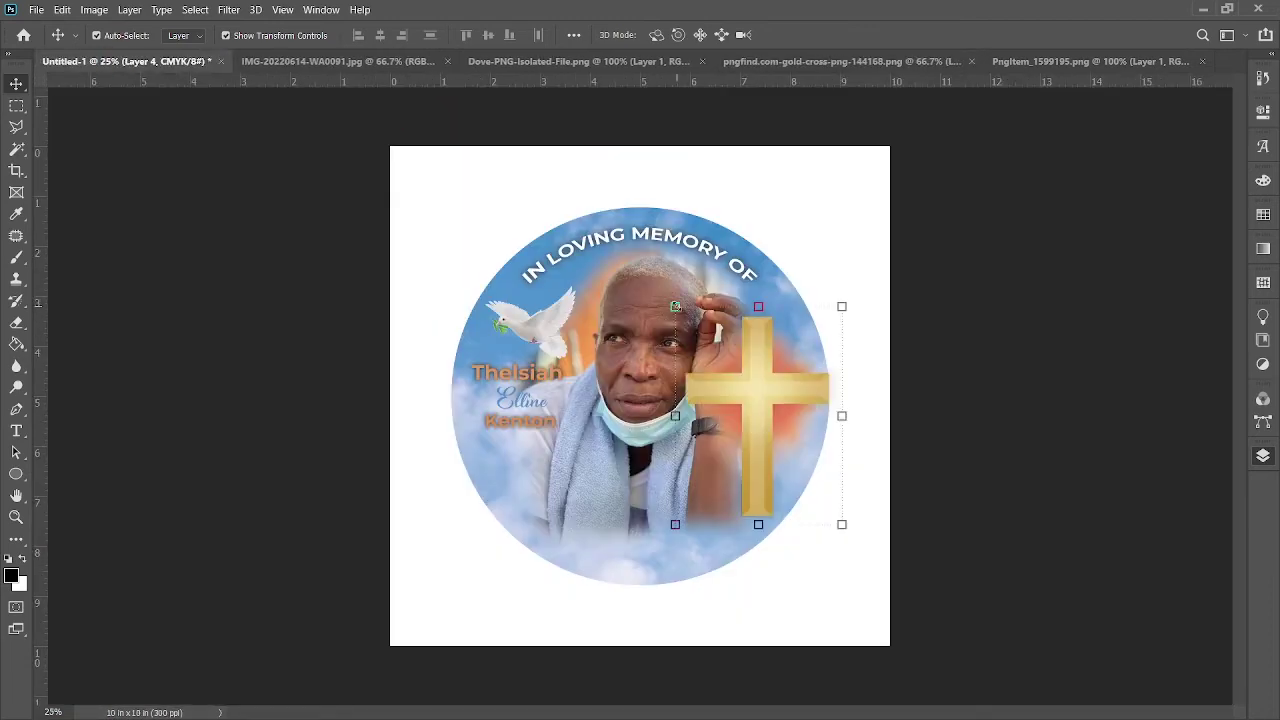
pyautogui.moveTo(675, 307); pyautogui.dragTo(737, 389)
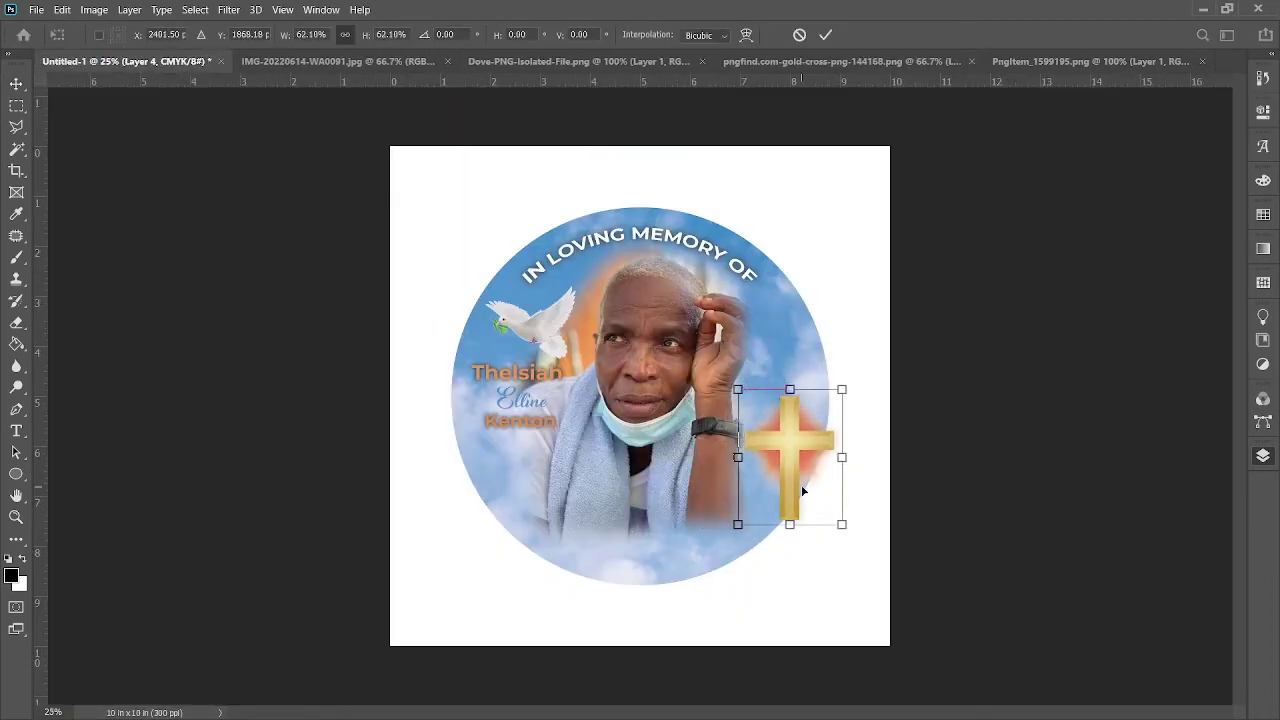
pyautogui.moveTo(846, 530); pyautogui.dragTo(818, 511)
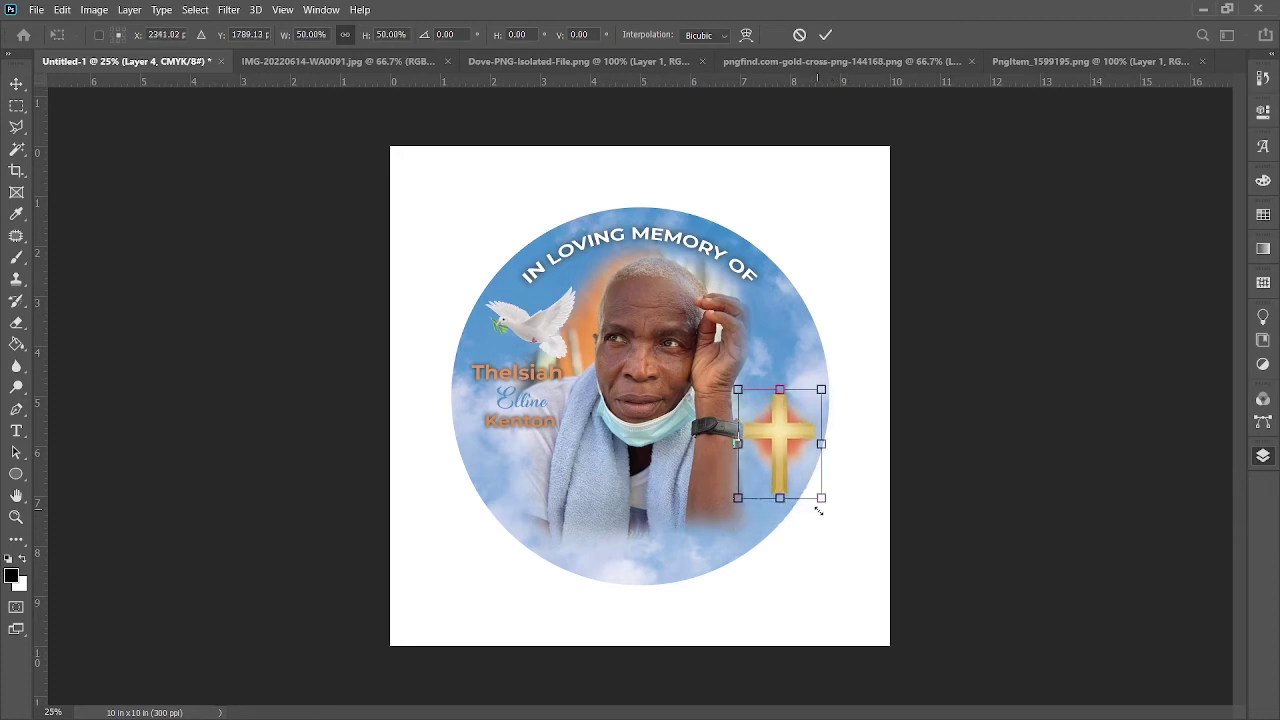
pyautogui.moveTo(831, 391); pyautogui.dragTo(786, 418)
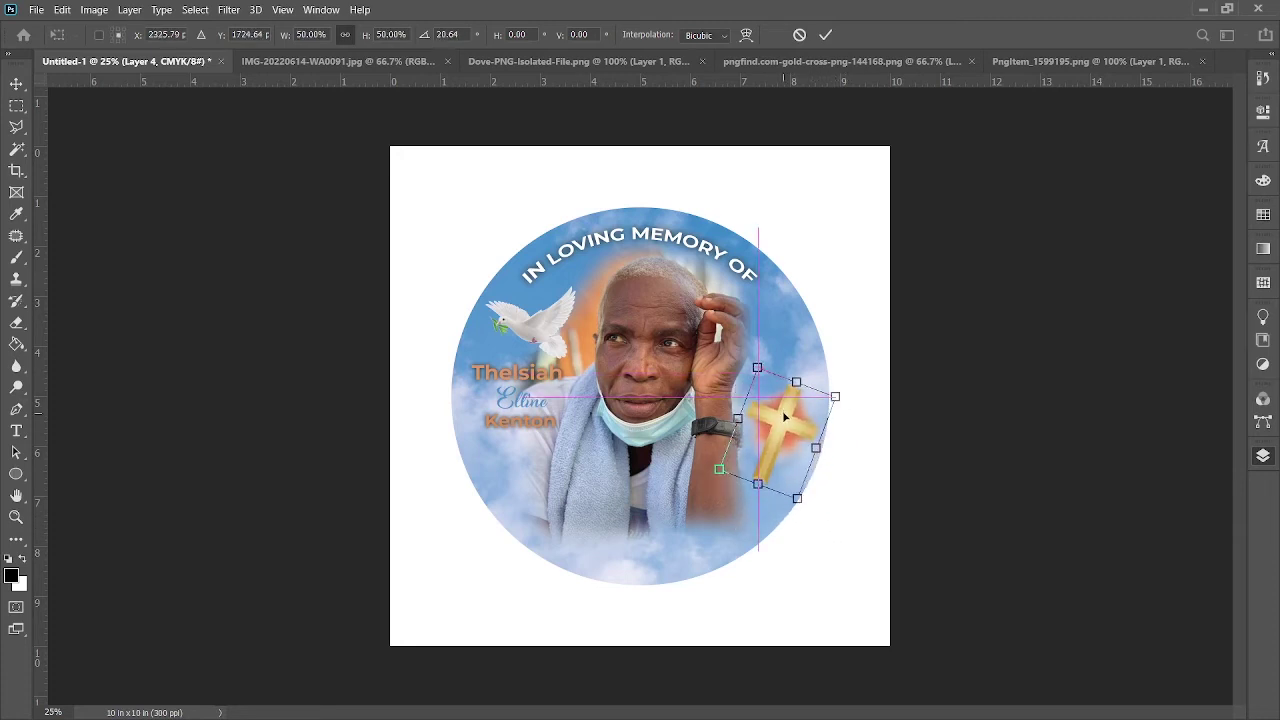
pyautogui.click(829, 34)
pyautogui.click(1090, 61)
pyautogui.moveTo(636, 431); pyautogui.dragTo(778, 348)
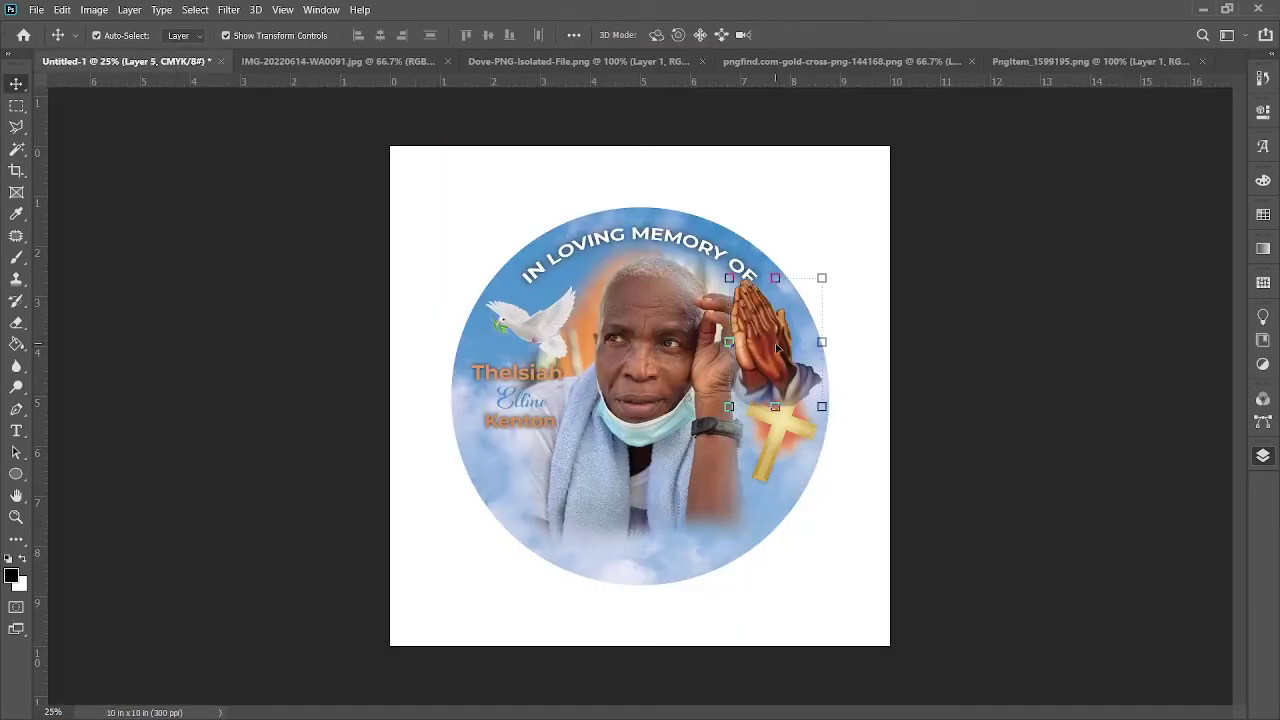
# Step: Shrink the praying hands to about 61% and place them above the cross
pyautogui.hotkey('ctrl', 't')
pyautogui.moveTo(726, 277); pyautogui.dragTo(772, 333)
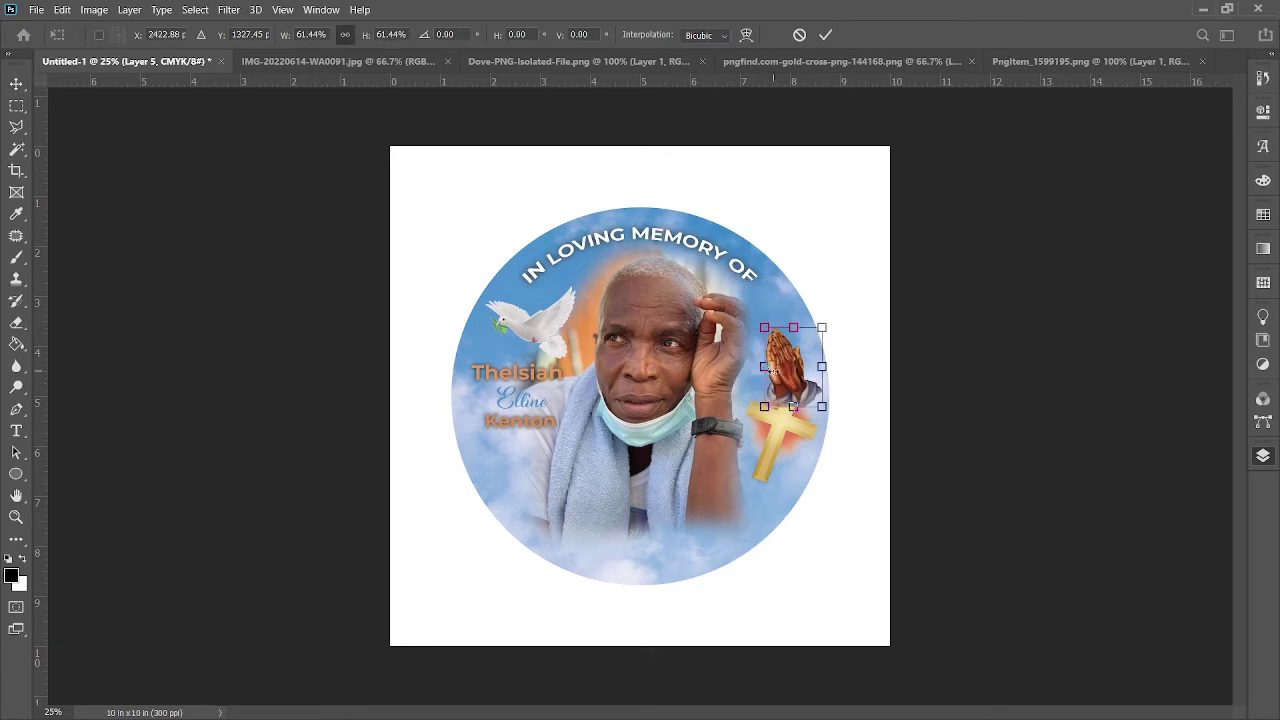
pyautogui.moveTo(787, 381); pyautogui.dragTo(776, 370)
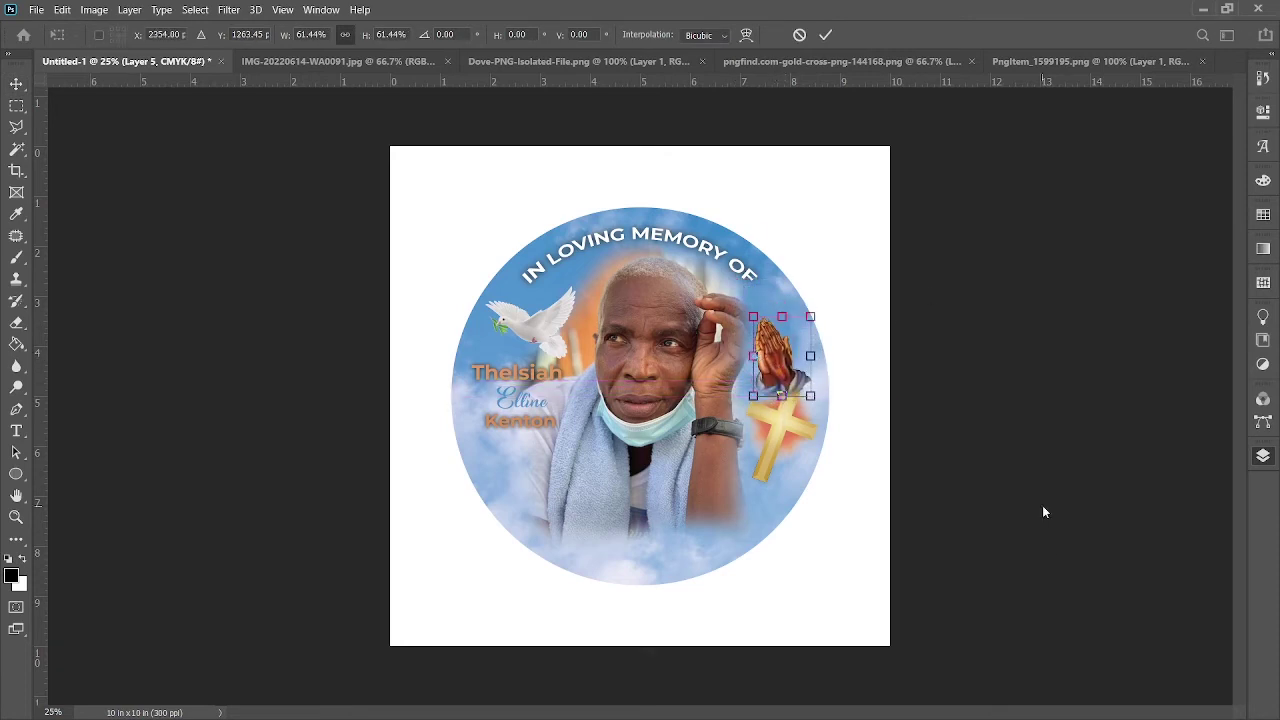
pyautogui.click(825, 35)
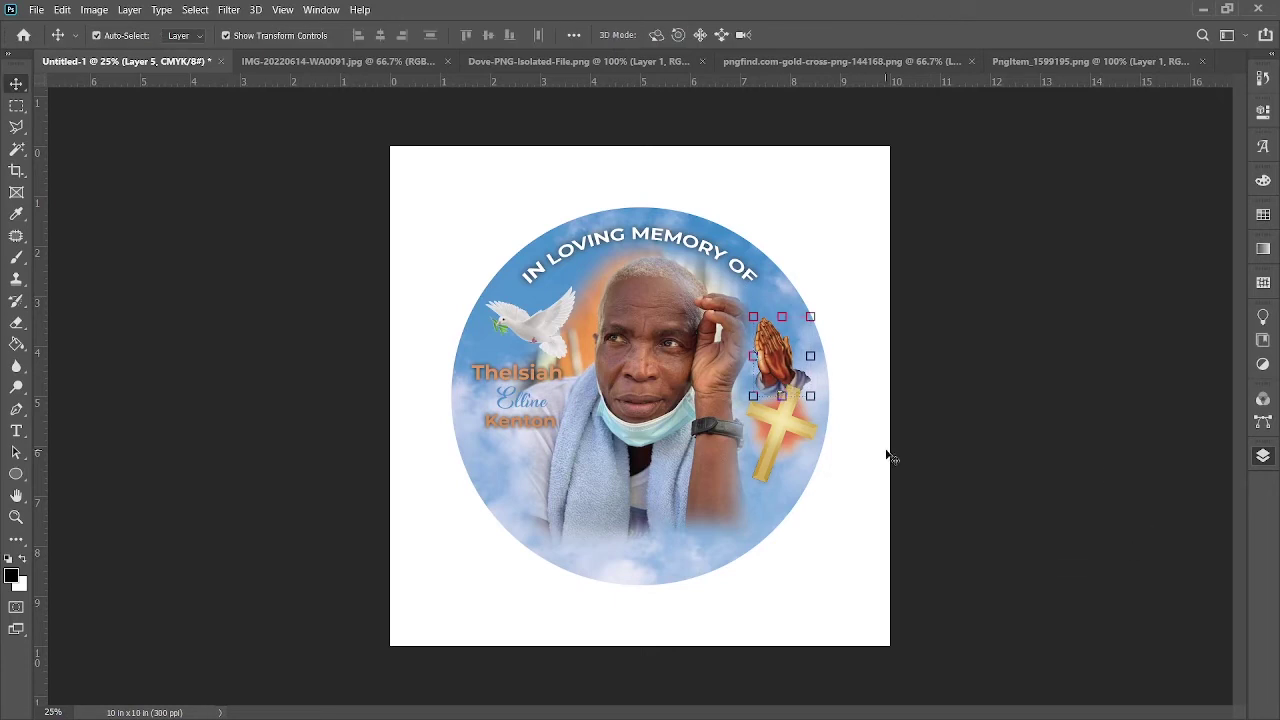
# Step: Enlarge the gold cross to about 116% and nudge it up and right
pyautogui.click(772, 462)
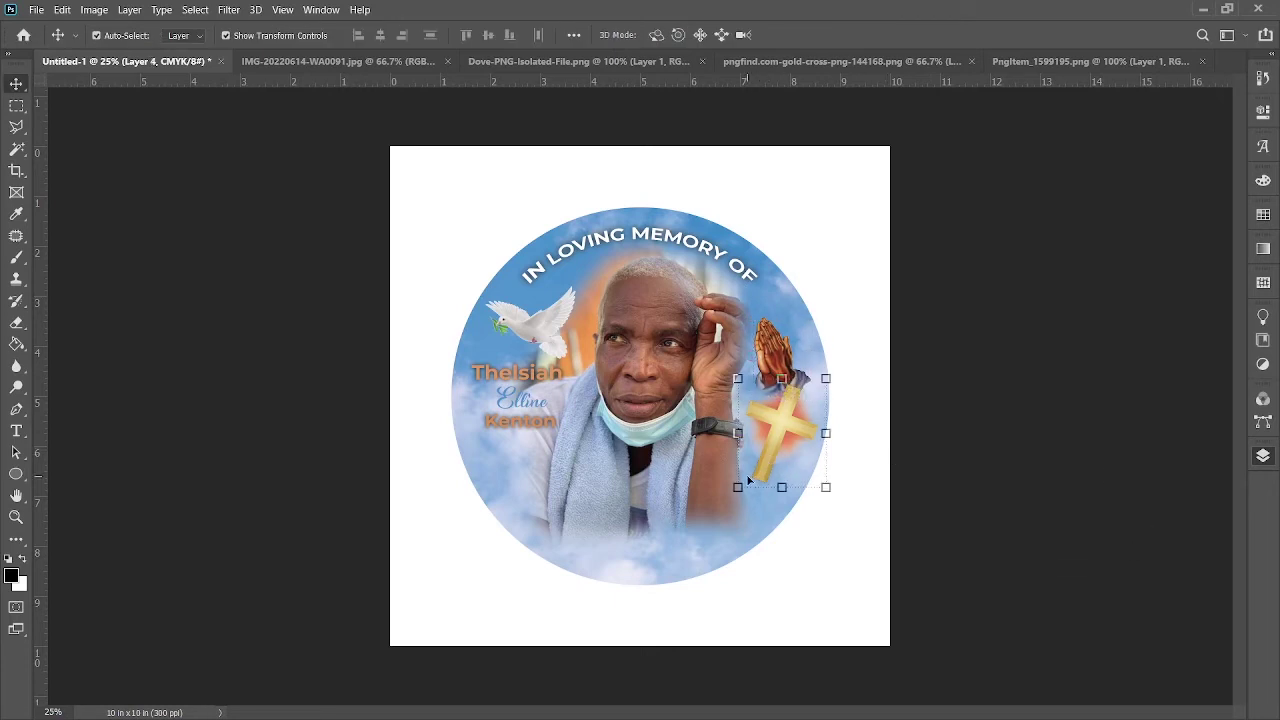
pyautogui.hotkey('ctrl', 't')
pyautogui.moveTo(737, 487); pyautogui.dragTo(723, 504)
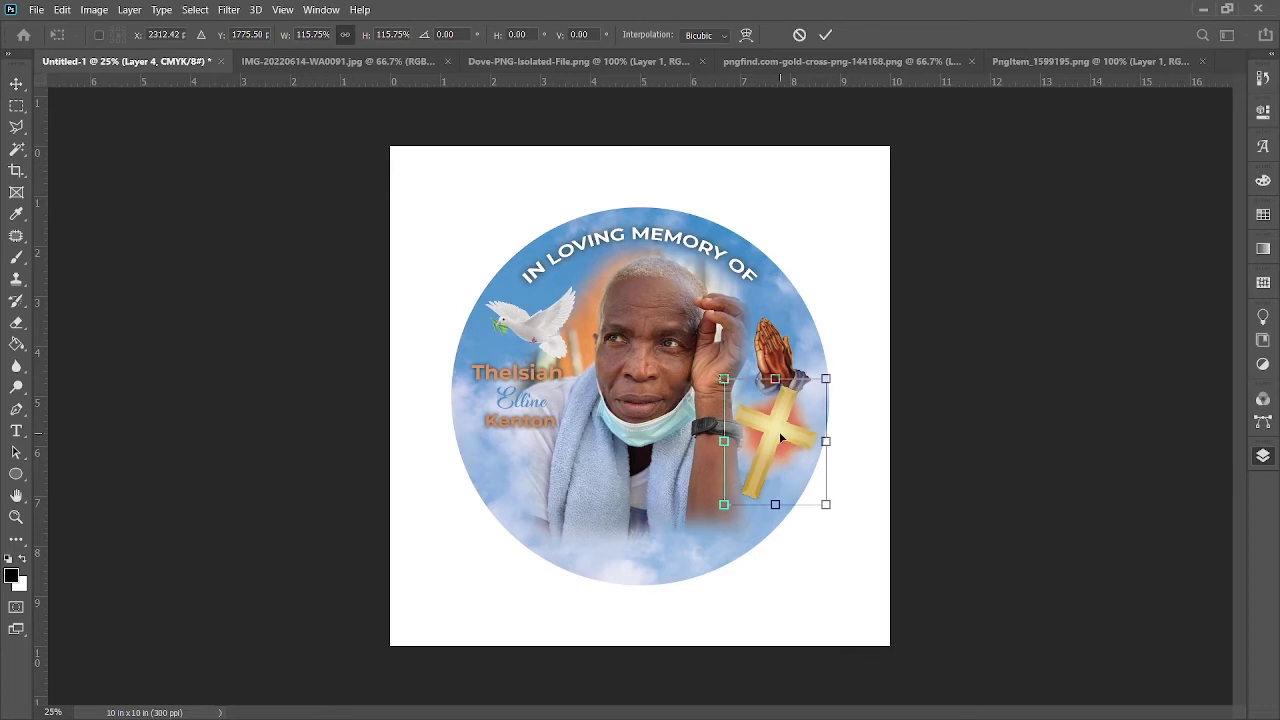
pyautogui.moveTo(781, 437); pyautogui.dragTo(784, 433)
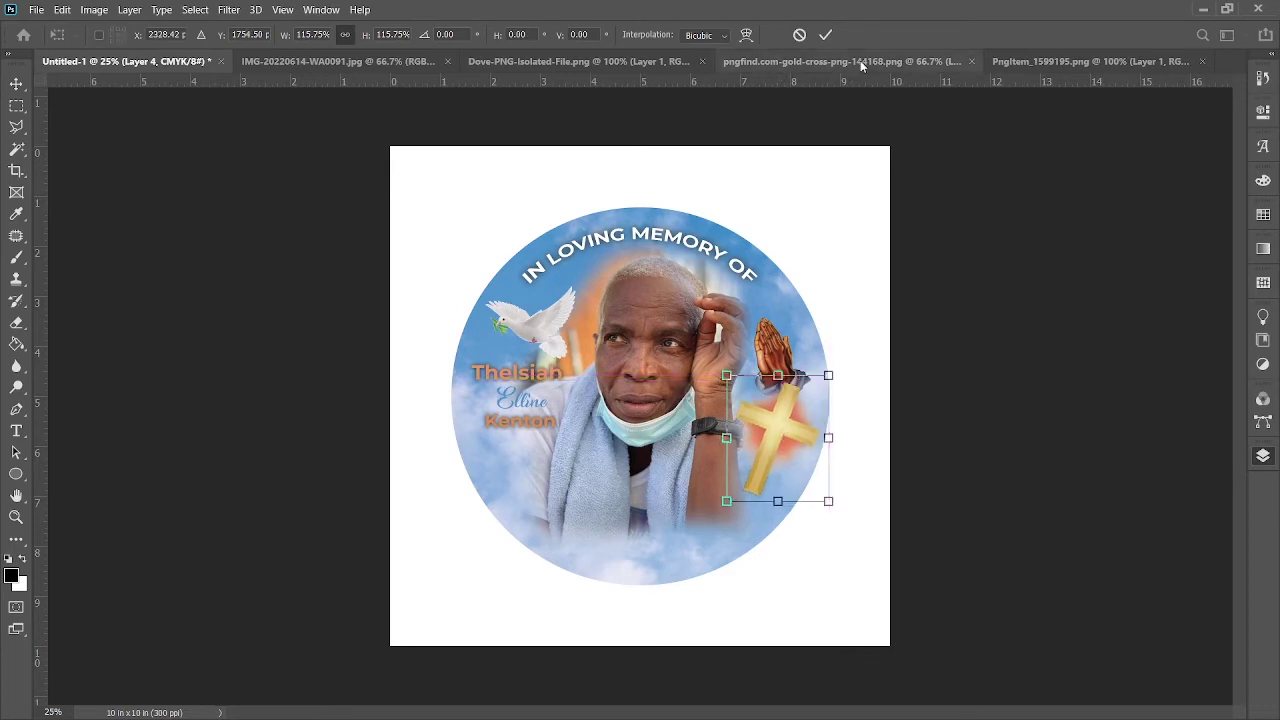
pyautogui.click(825, 34)
# Step: Enlarge the praying hands to about 123% and raise them slightly
pyautogui.click(783, 352)
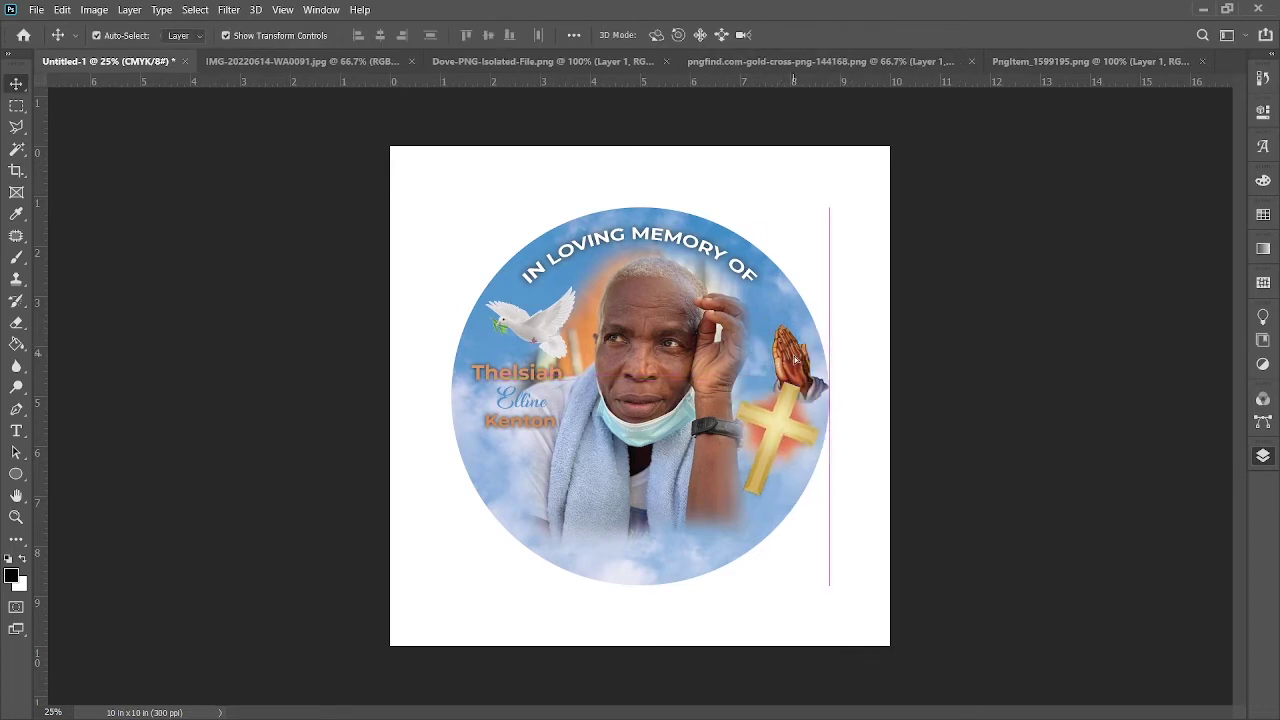
pyautogui.hotkey('ctrl', 't')
pyautogui.moveTo(792, 365); pyautogui.dragTo(791, 359)
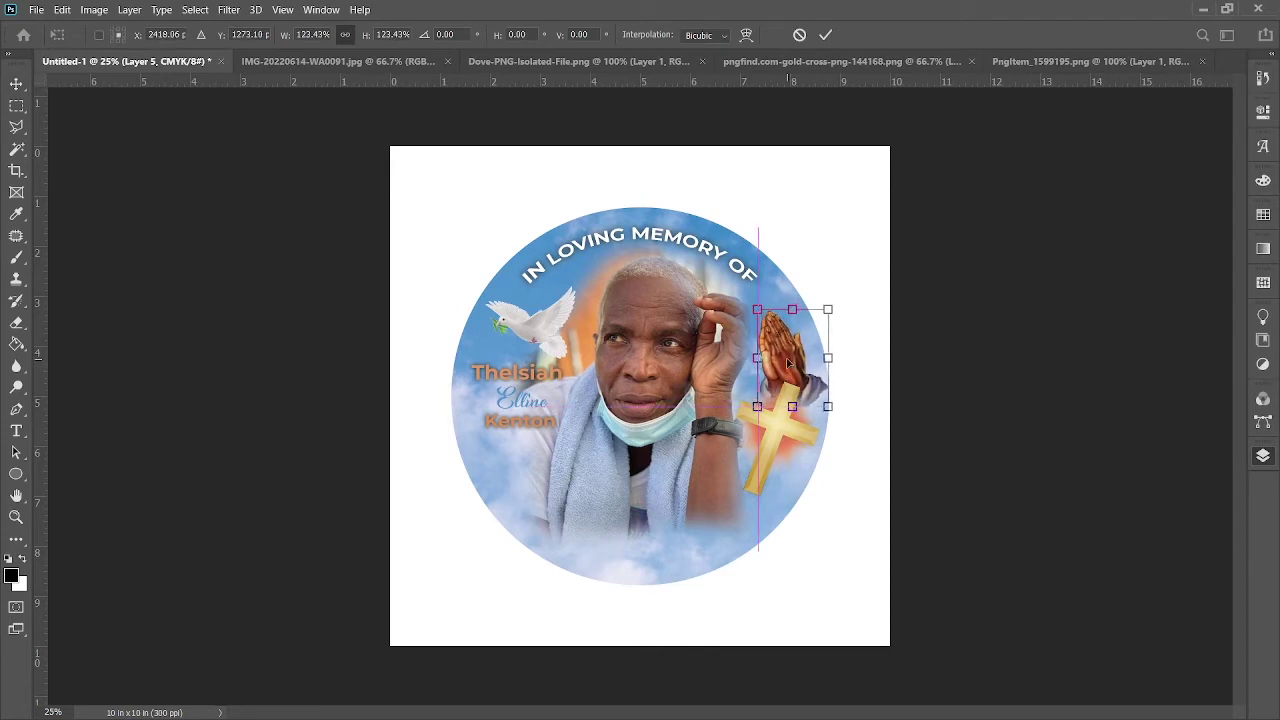
pyautogui.click(825, 34)
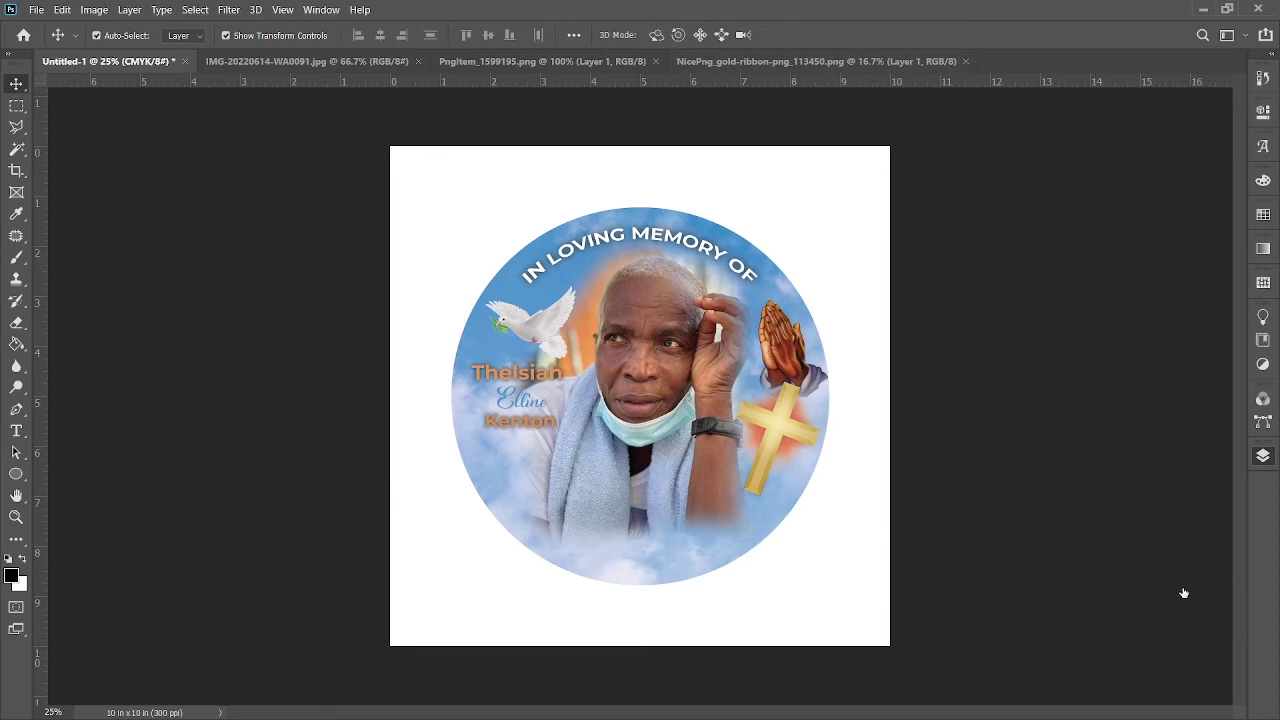
# Step: Select all memorial layers, group them with Ctrl+G and duplicate the group as 'Group 1 copy'
pyautogui.hotkey('alt', ']')
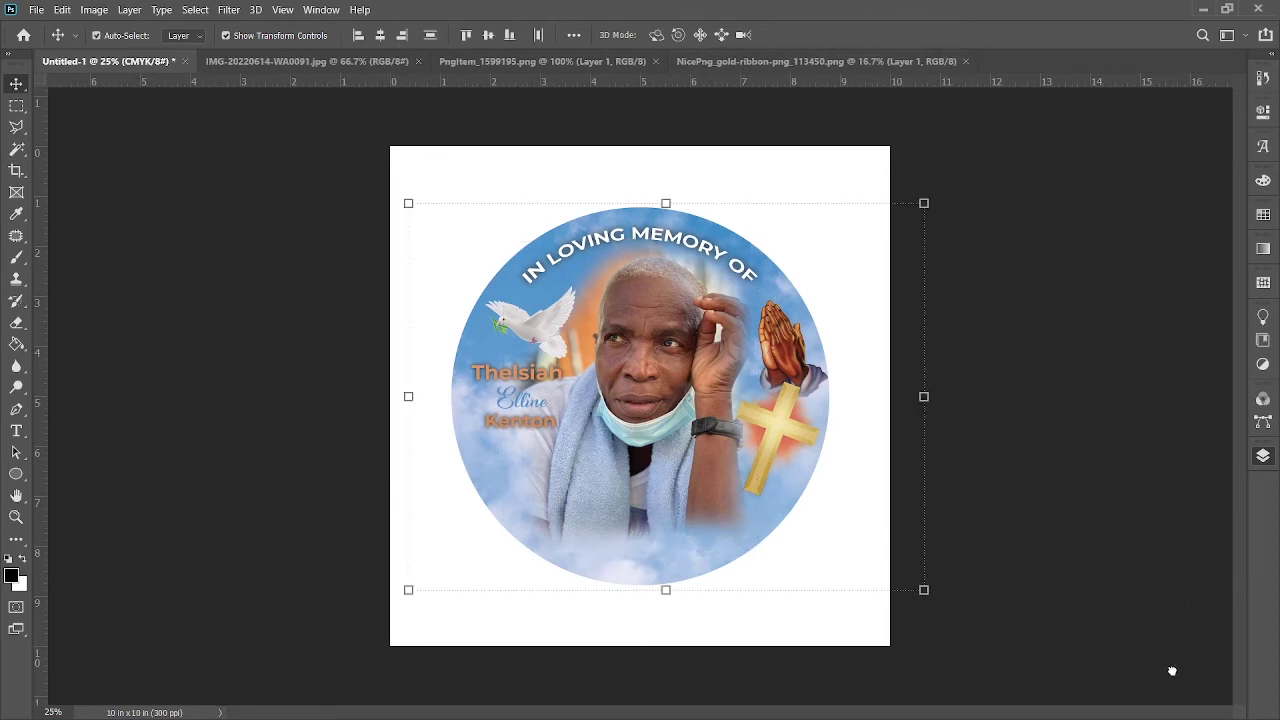
pyautogui.hotkey('ctrl', 'g')
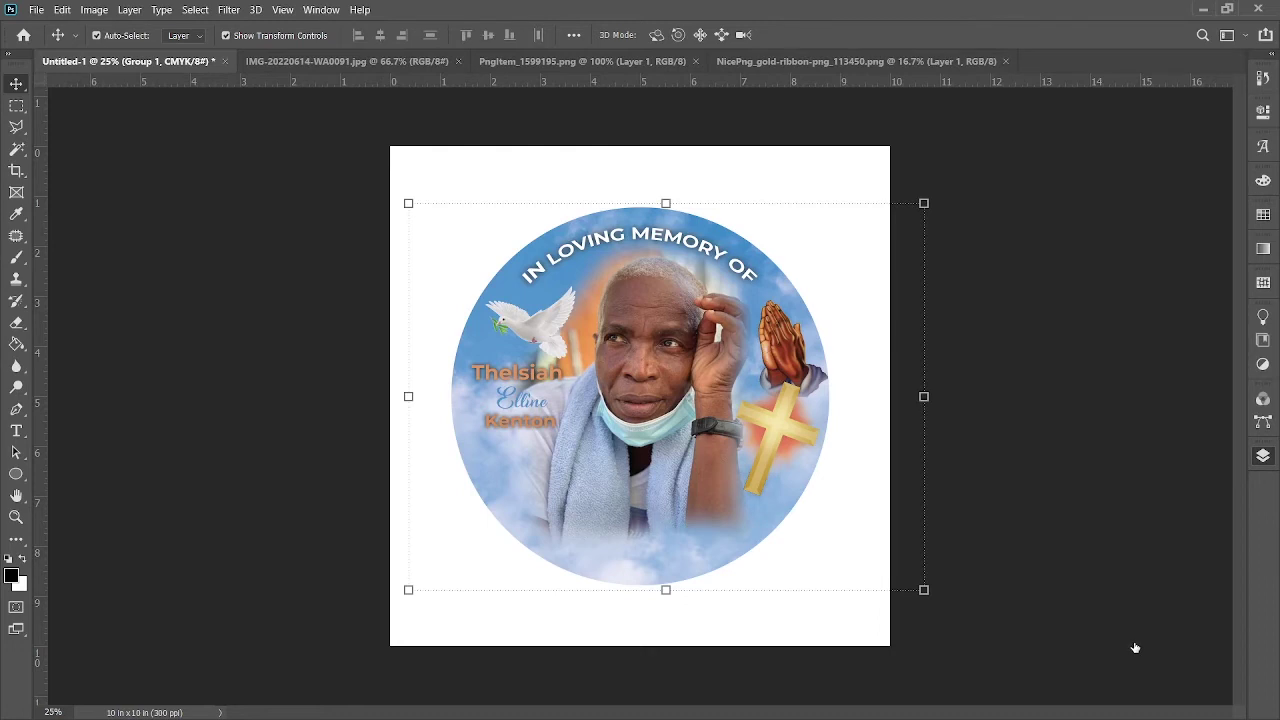
pyautogui.hotkey('ctrl', 'j')
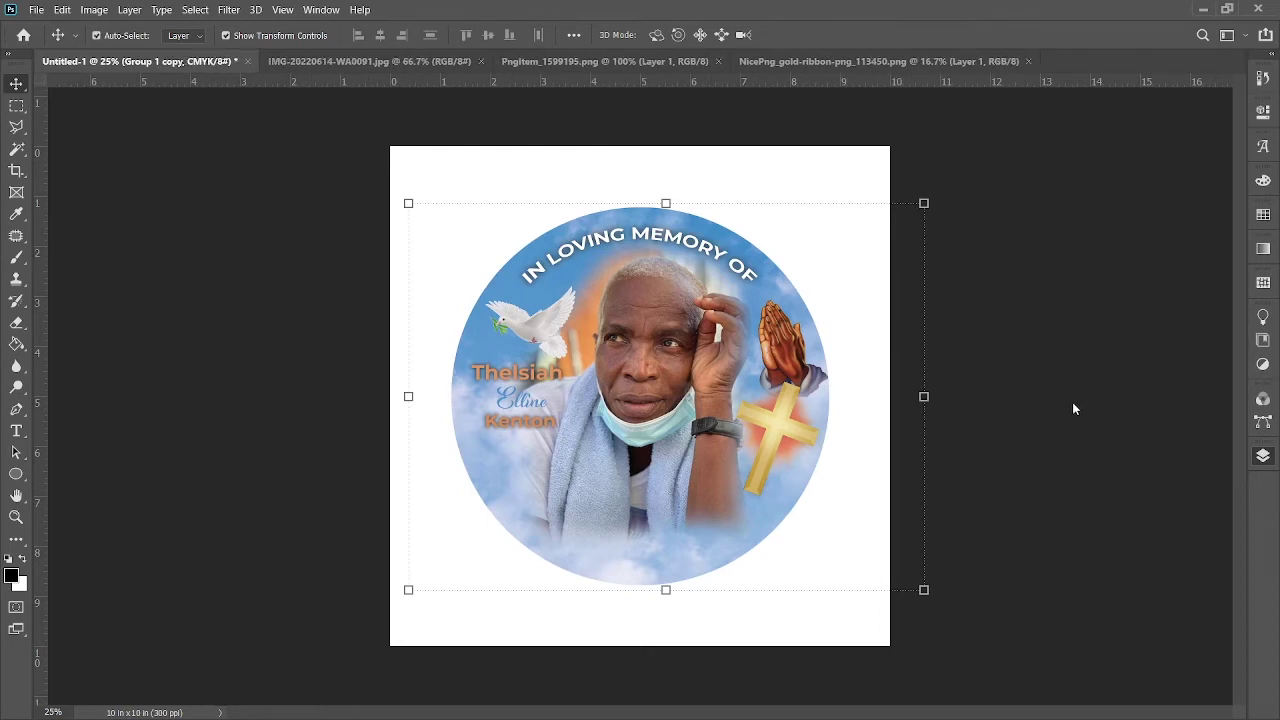
pyautogui.click(354, 70)
# Step: Bring the gold ribbon in, shrink it to about 30% and lay it across the lower circle
pyautogui.click(563, 62)
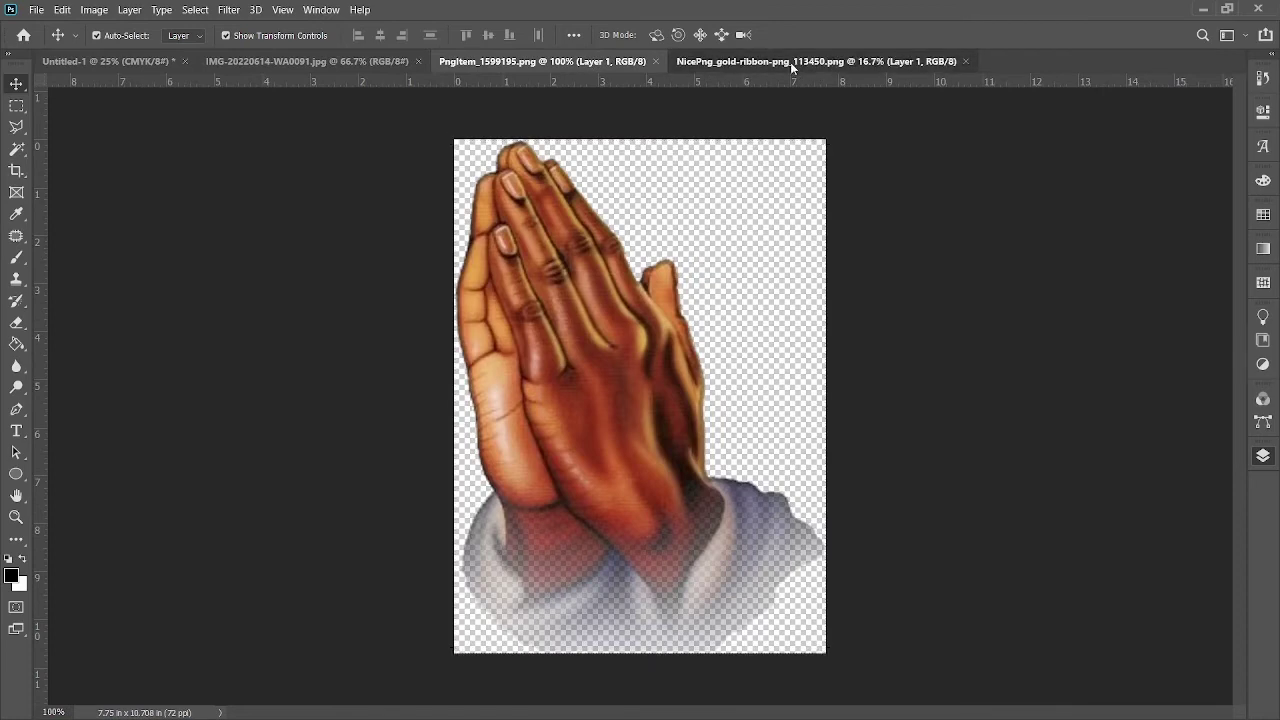
pyautogui.click(790, 62)
pyautogui.click(656, 62)
pyautogui.moveTo(676, 403); pyautogui.dragTo(628, 495)
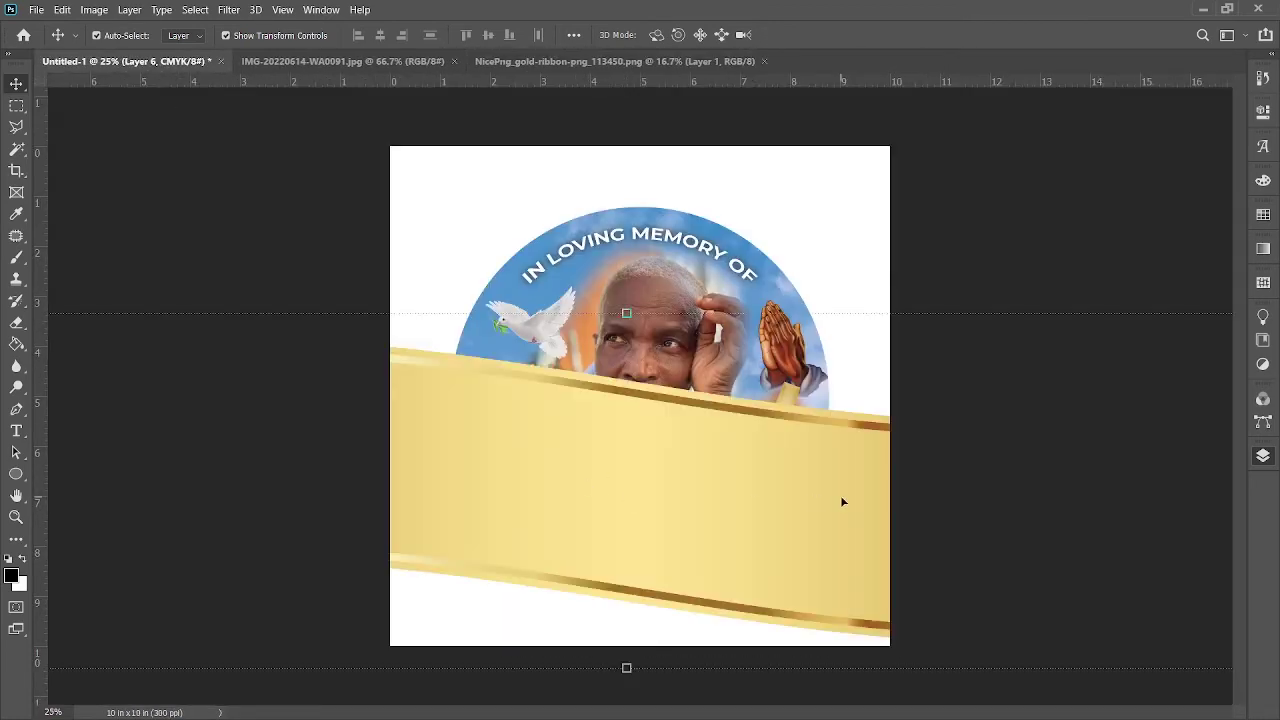
pyautogui.moveTo(1153, 260); pyautogui.dragTo(563, 420)
pyautogui.moveTo(503, 555); pyautogui.dragTo(912, 448)
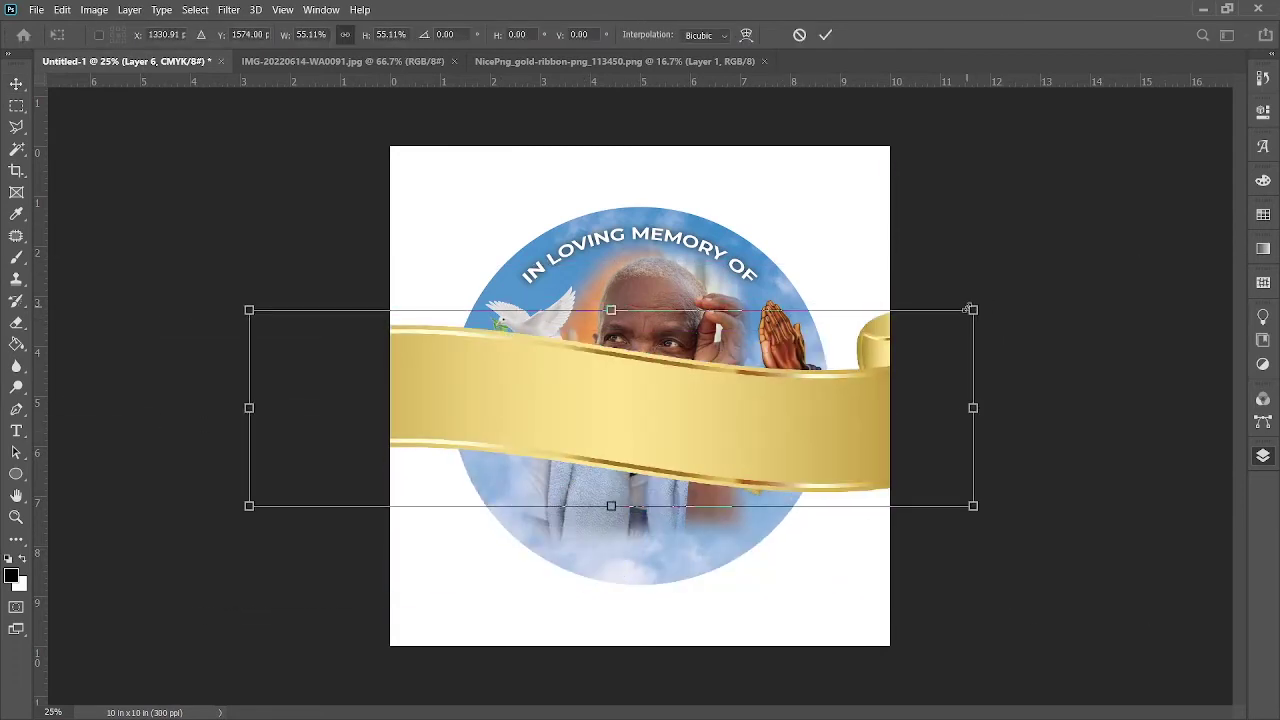
pyautogui.moveTo(968, 309); pyautogui.dragTo(646, 397)
pyautogui.moveTo(526, 499); pyautogui.dragTo(725, 522)
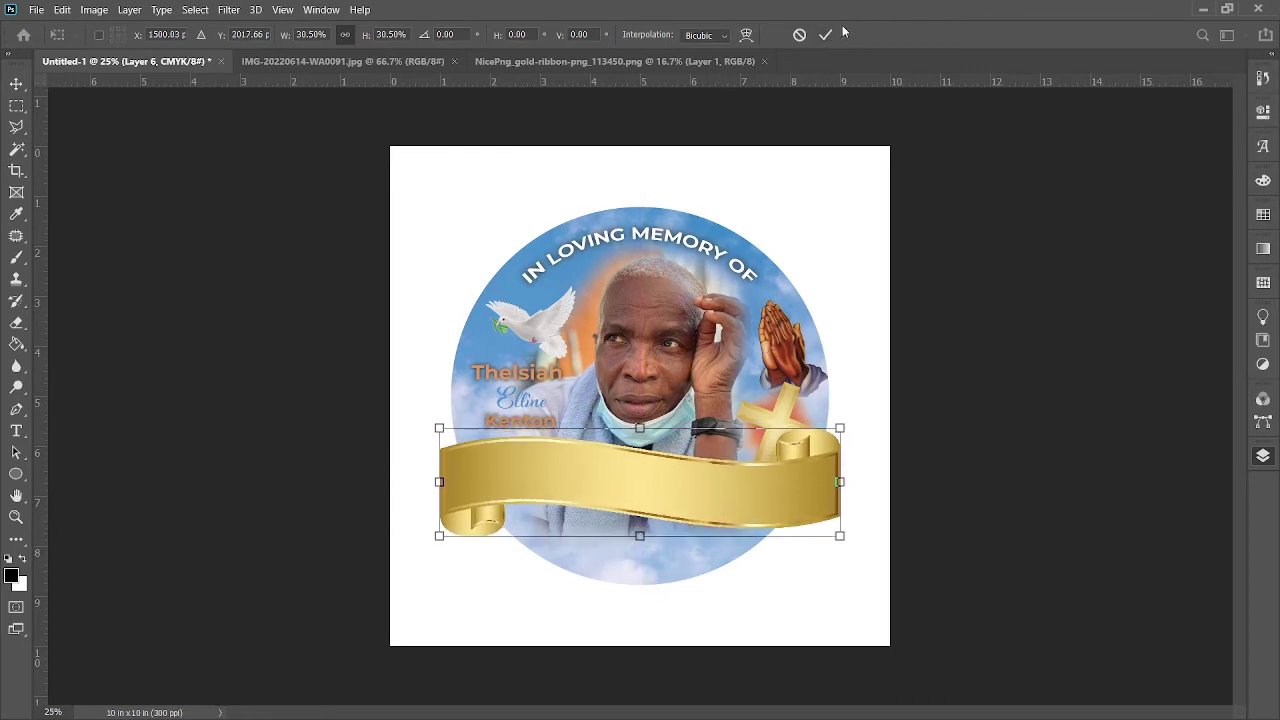
pyautogui.press('Return')
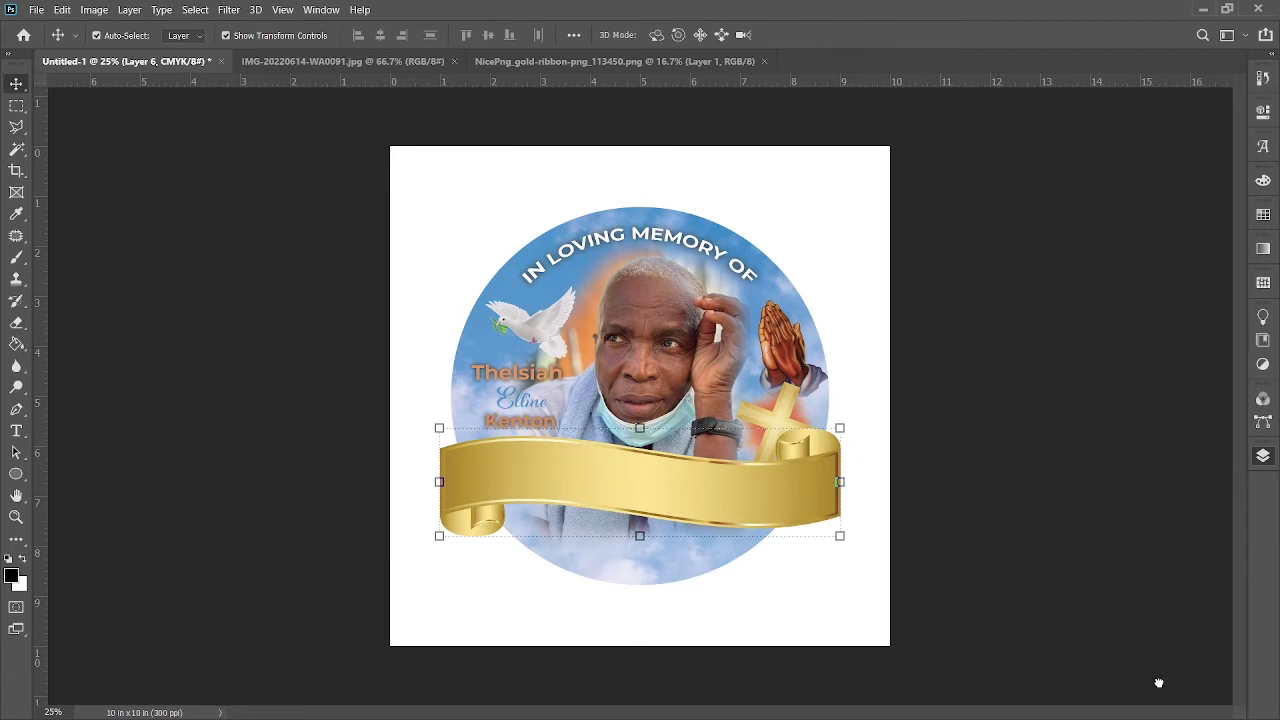
# Step: Put the ribbon behind the cross, clip it to the photo, enlarge slightly and tilt it
pyautogui.hotkey('ctrl', '[')
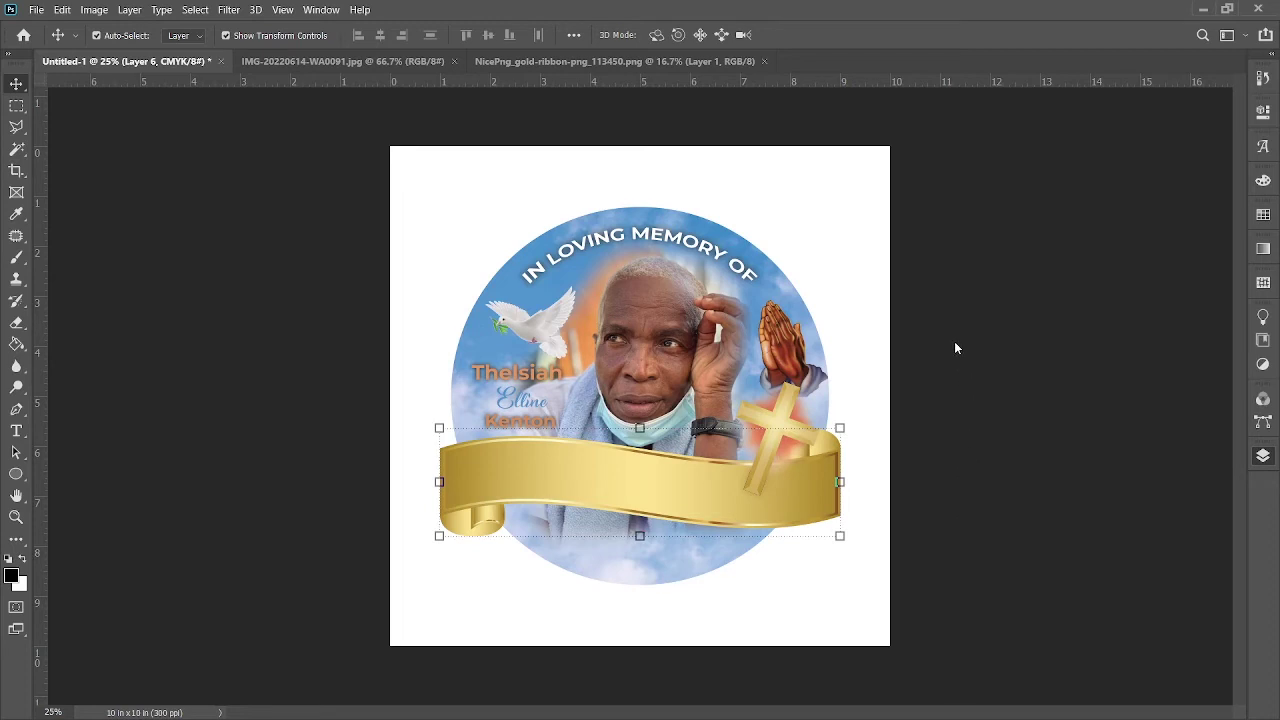
pyautogui.hotkey('ctrl', 'alt', 'g')
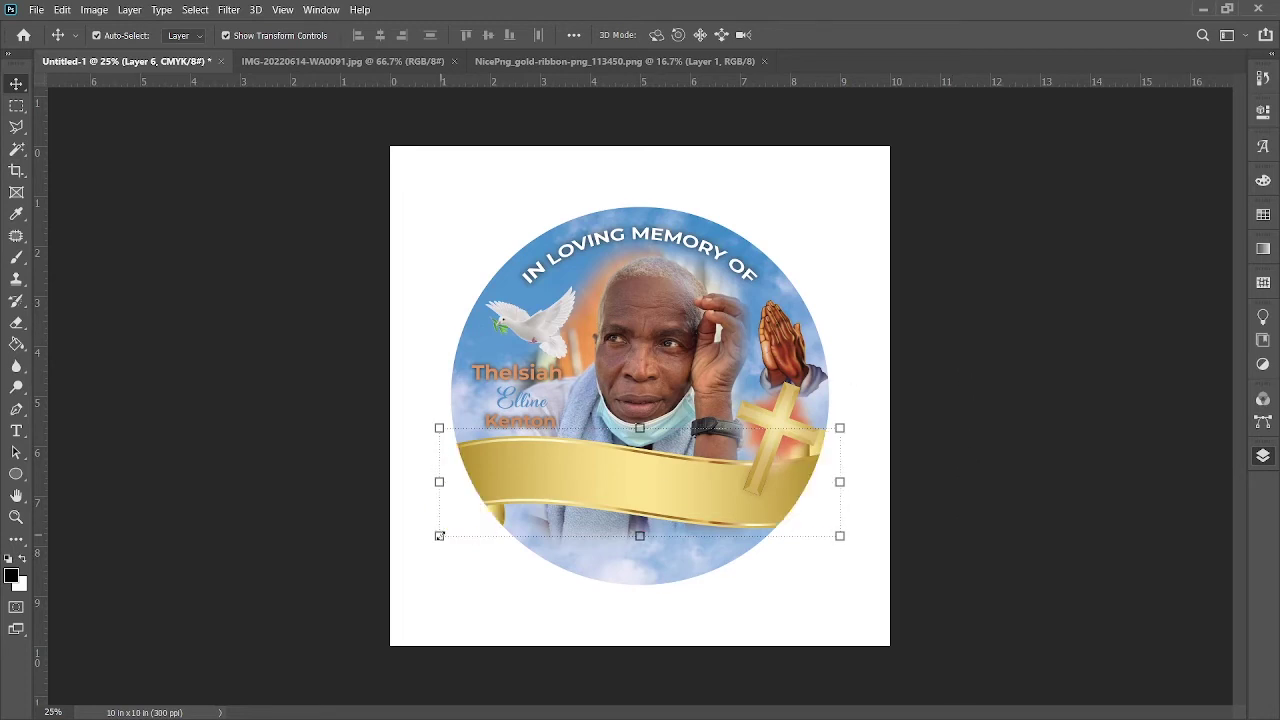
pyautogui.moveTo(439, 535); pyautogui.dragTo(415, 542)
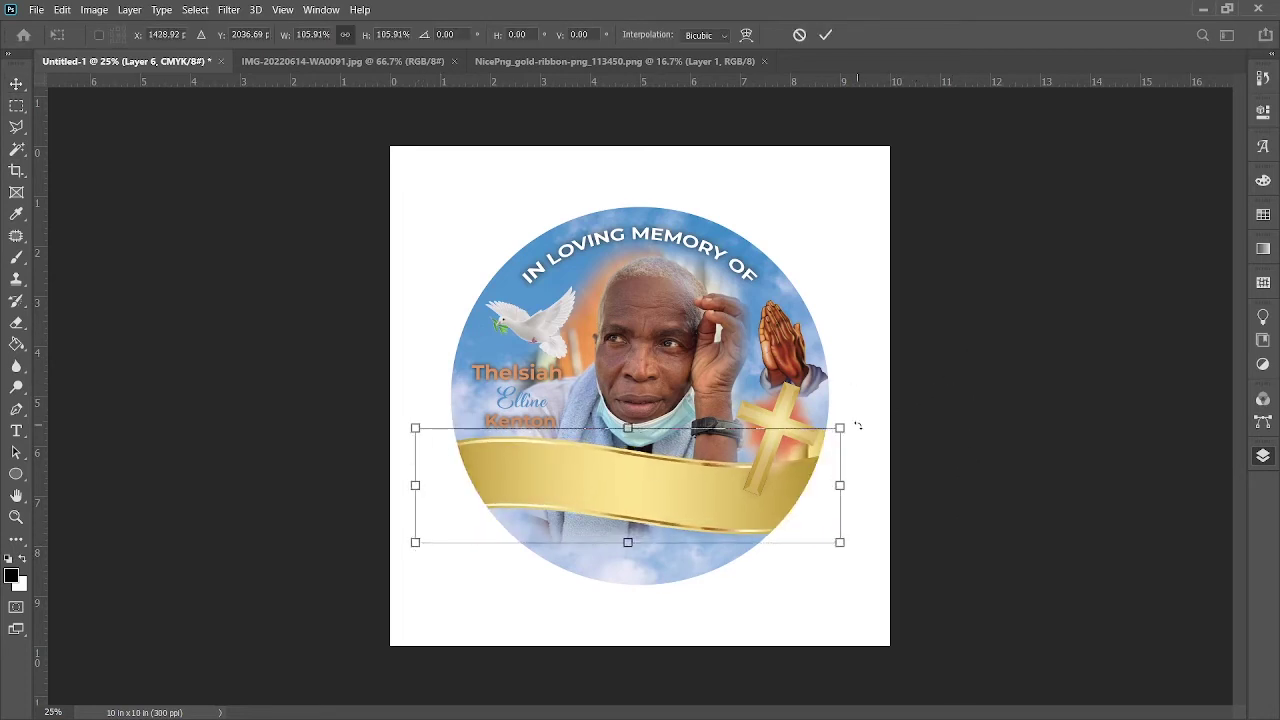
pyautogui.moveTo(857, 426); pyautogui.dragTo(851, 400)
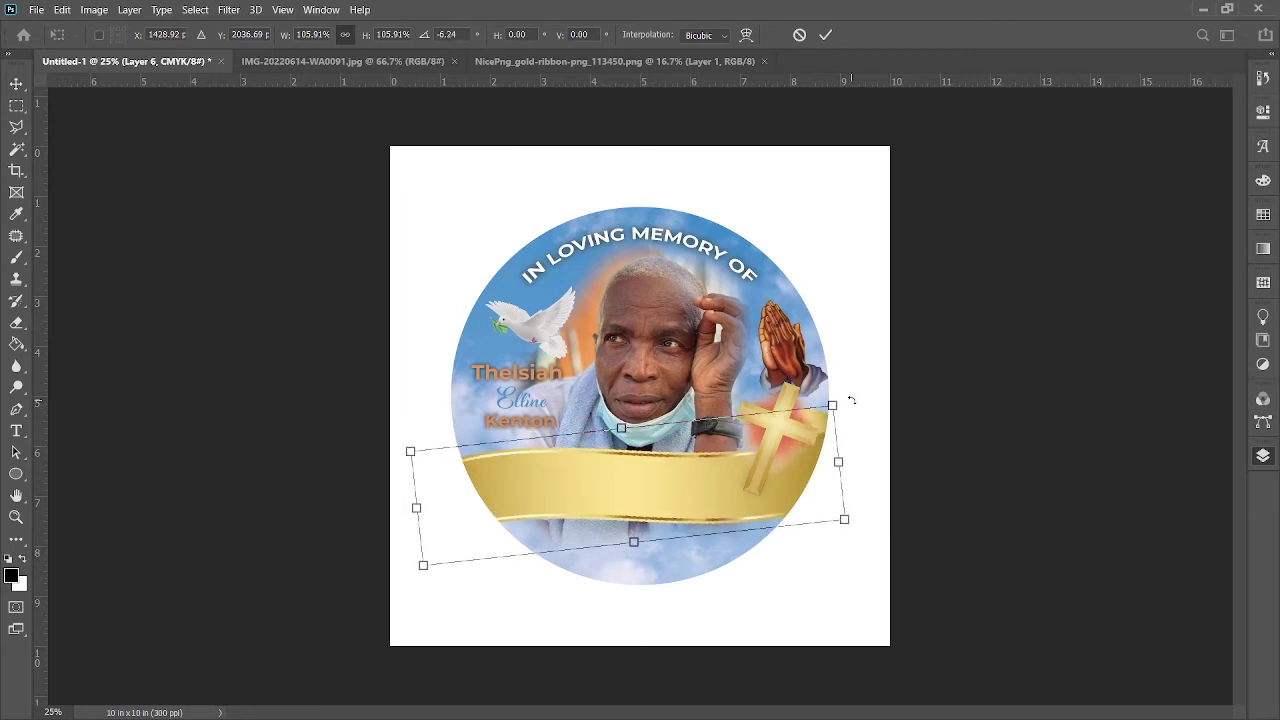
pyautogui.click(825, 34)
# Step: Nudge the cross up and right, and test the three name lines' horizontal position
pyautogui.click(796, 432)
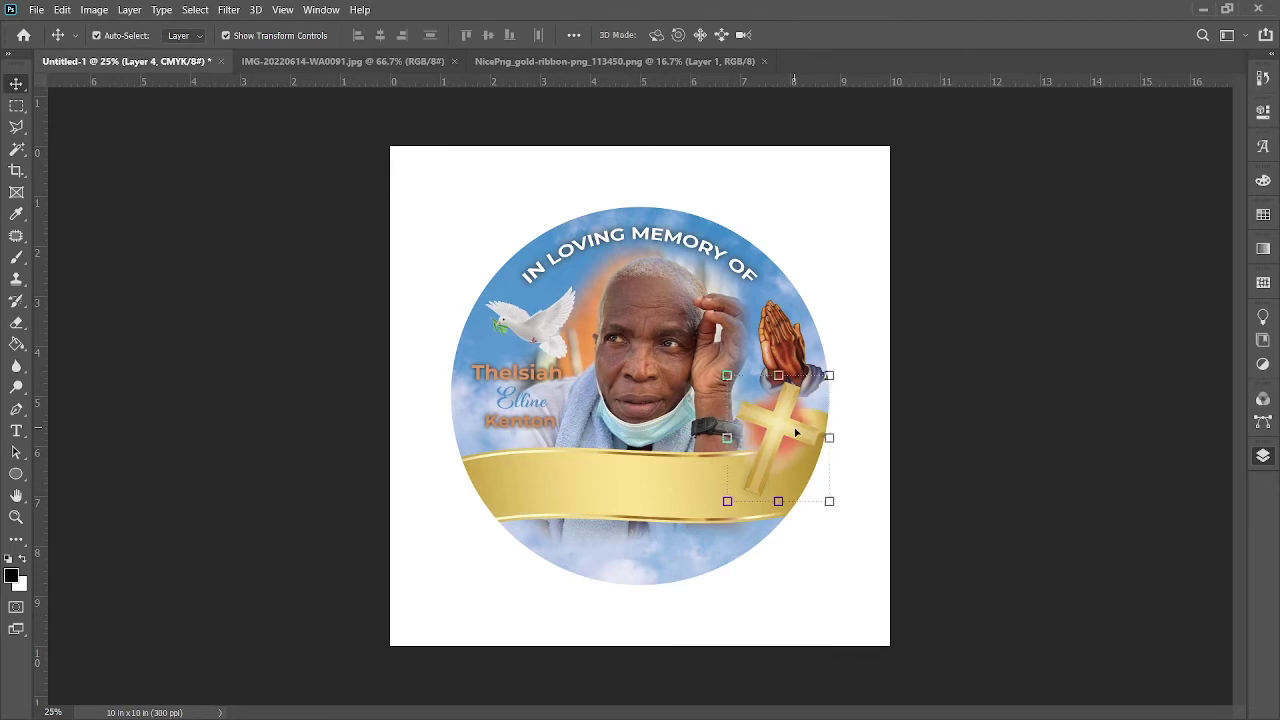
pyautogui.hotkey('shift', 'Right')
pyautogui.hotkey('shift', 'Right')
pyautogui.hotkey('shift', 'Up')
pyautogui.hotkey('shift', 'Up')
pyautogui.hotkey('shift', 'Up')
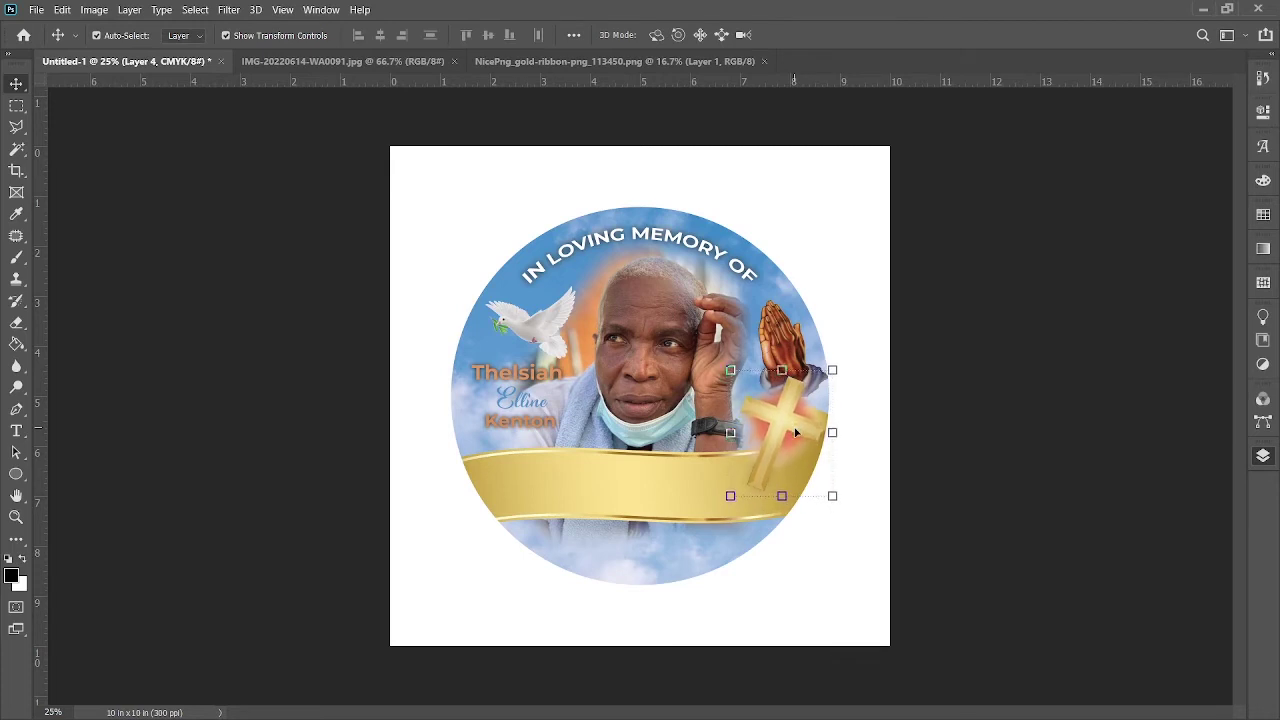
pyautogui.click(549, 382)
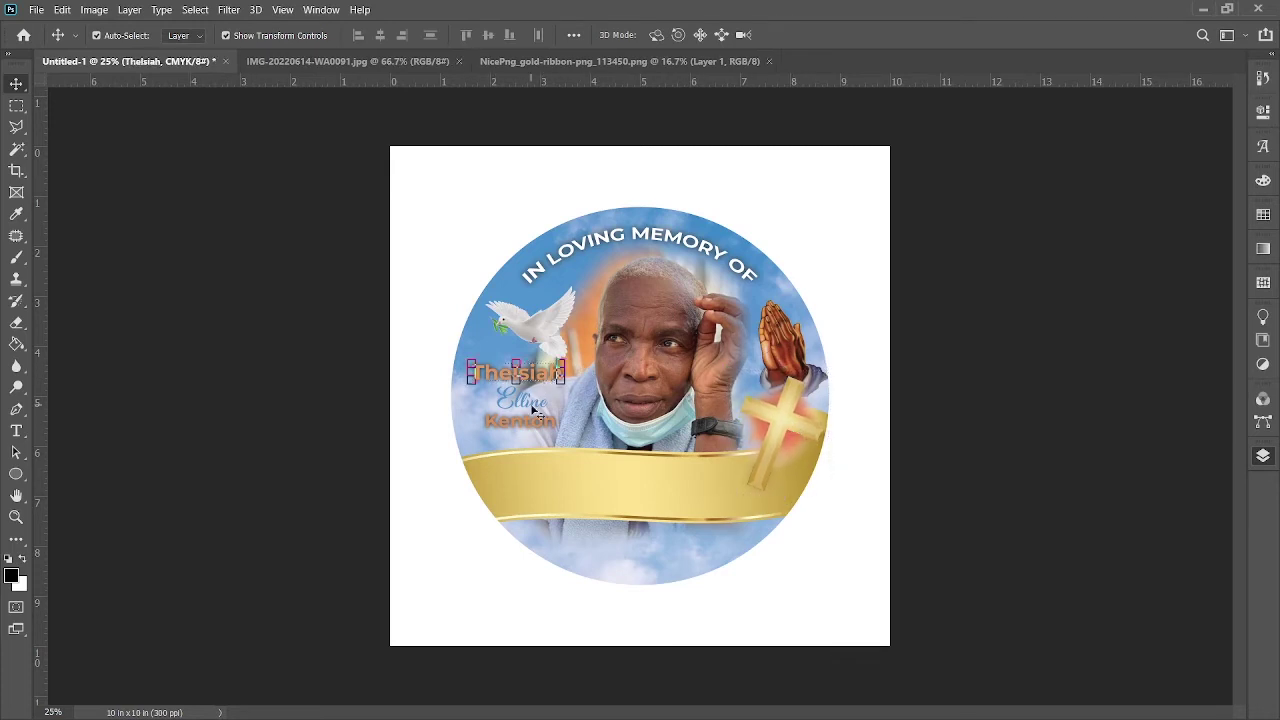
pyautogui.keyDown('shift'); pyautogui.click(535, 411); pyautogui.keyUp('shift')
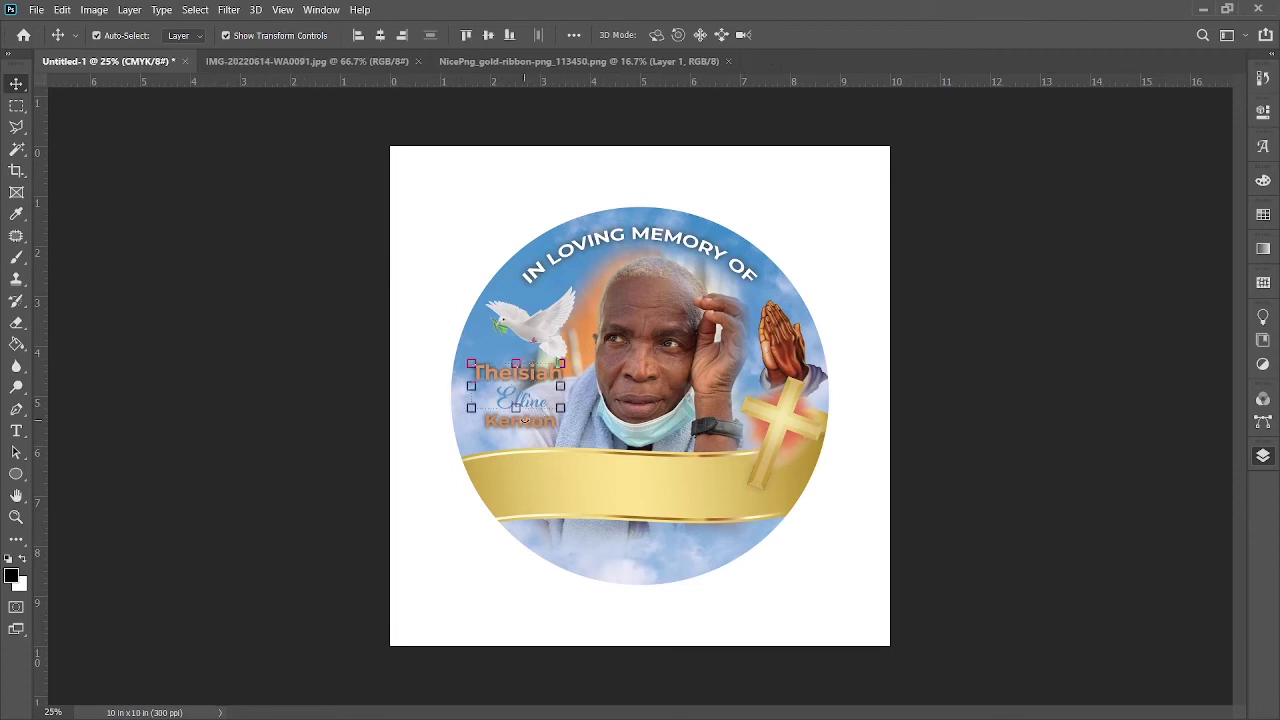
pyautogui.keyDown('shift'); pyautogui.click(524, 420); pyautogui.keyUp('shift')
pyautogui.press('Left')
pyautogui.press('Left')
pyautogui.press('Left')
pyautogui.press('Left')
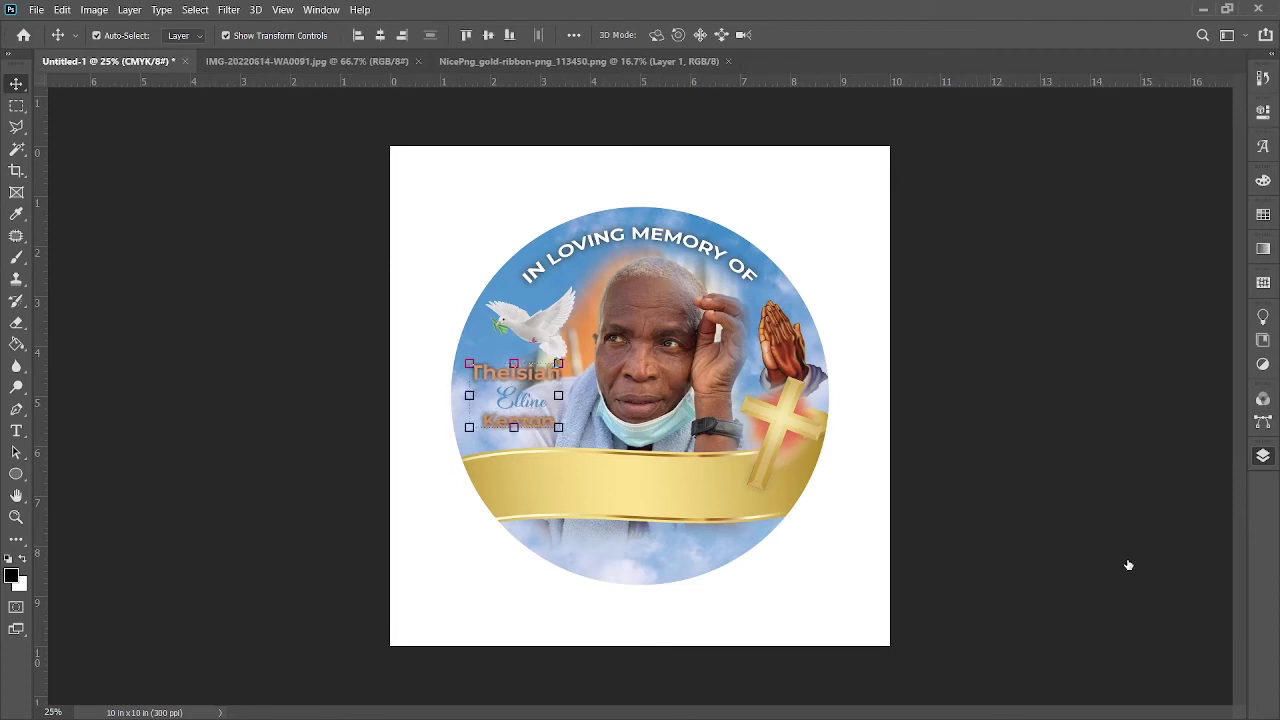
pyautogui.press('Right')
pyautogui.press('Right')
pyautogui.press('Right')
pyautogui.press('Right')
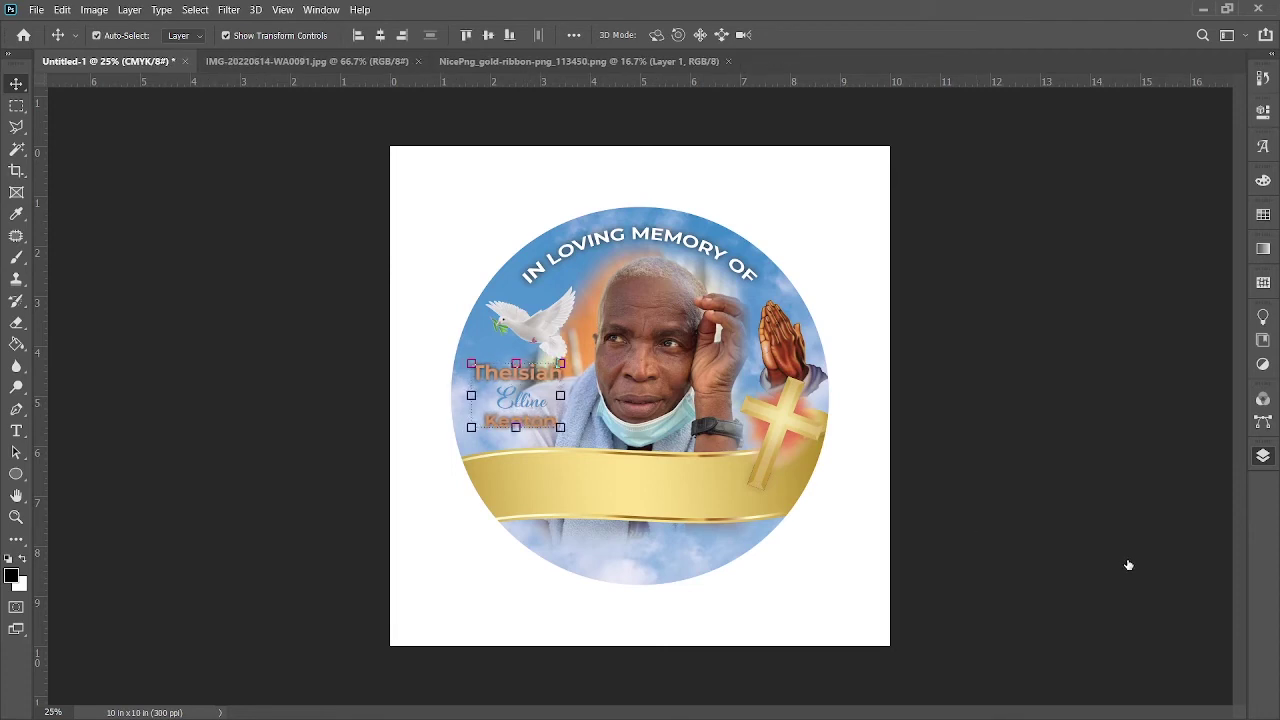
# Step: Raise the cross slightly and shift the three name lines left
pyautogui.keyDown('ctrl'); pyautogui.click(781, 440); pyautogui.keyUp('ctrl')
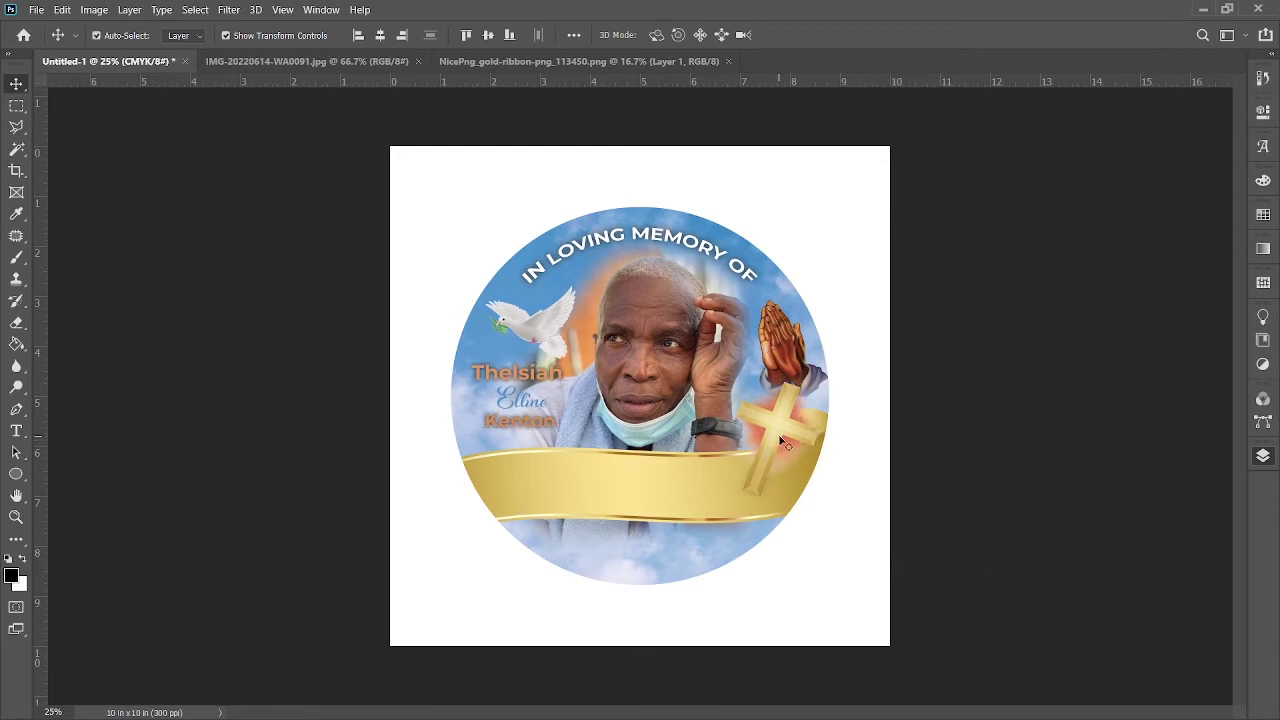
pyautogui.moveTo(781, 440); pyautogui.dragTo(786, 434)
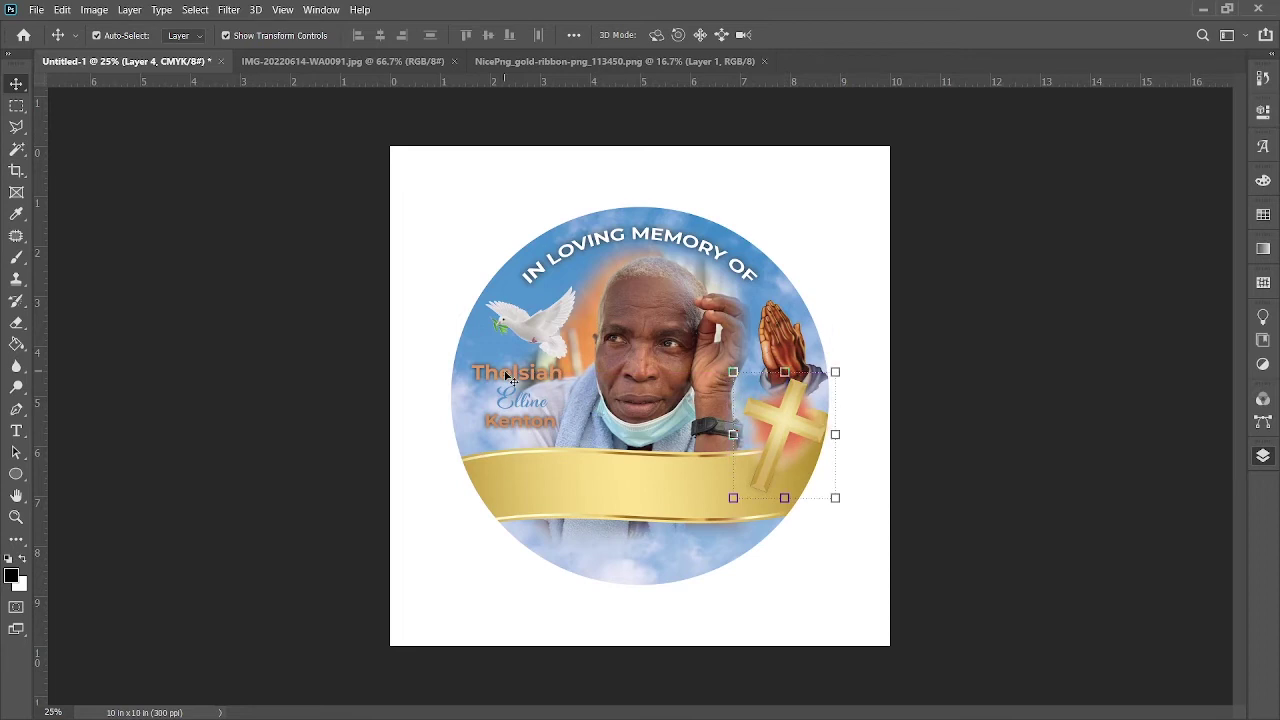
pyautogui.click(511, 380)
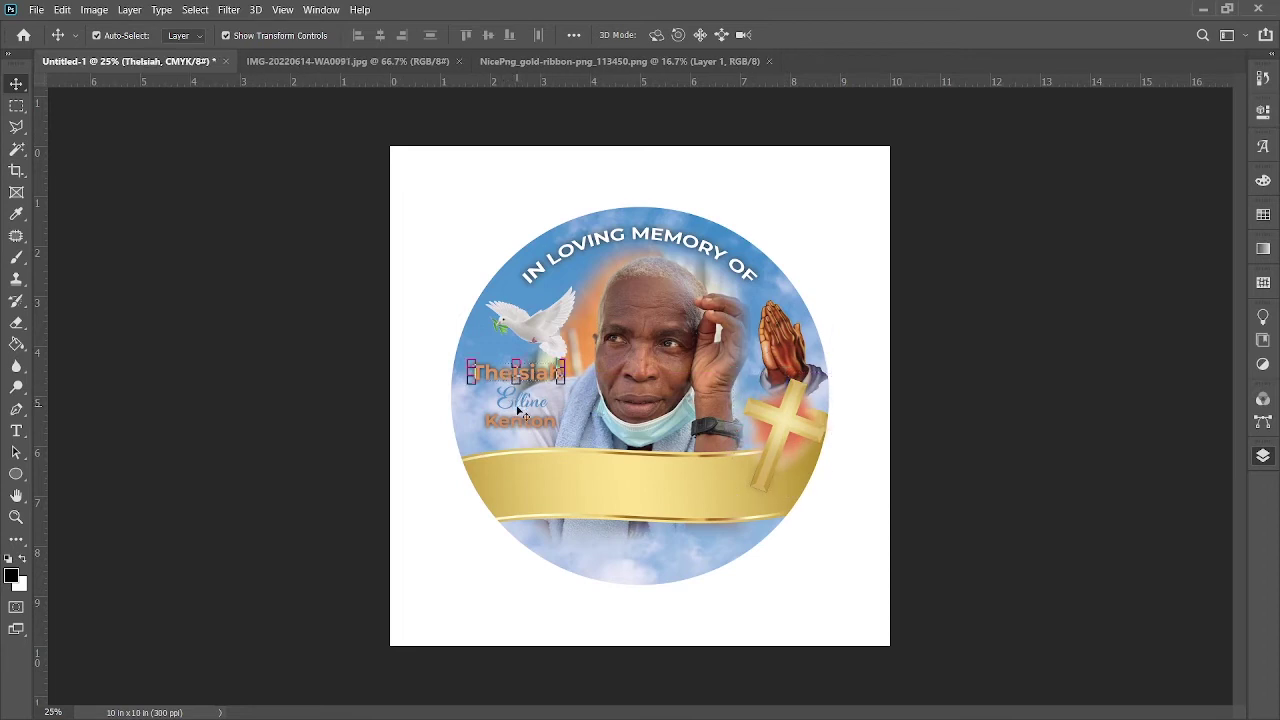
pyautogui.keyDown('shift'); pyautogui.click(518, 410); pyautogui.keyUp('shift')
pyautogui.hotkey('alt', 'shift', '[')
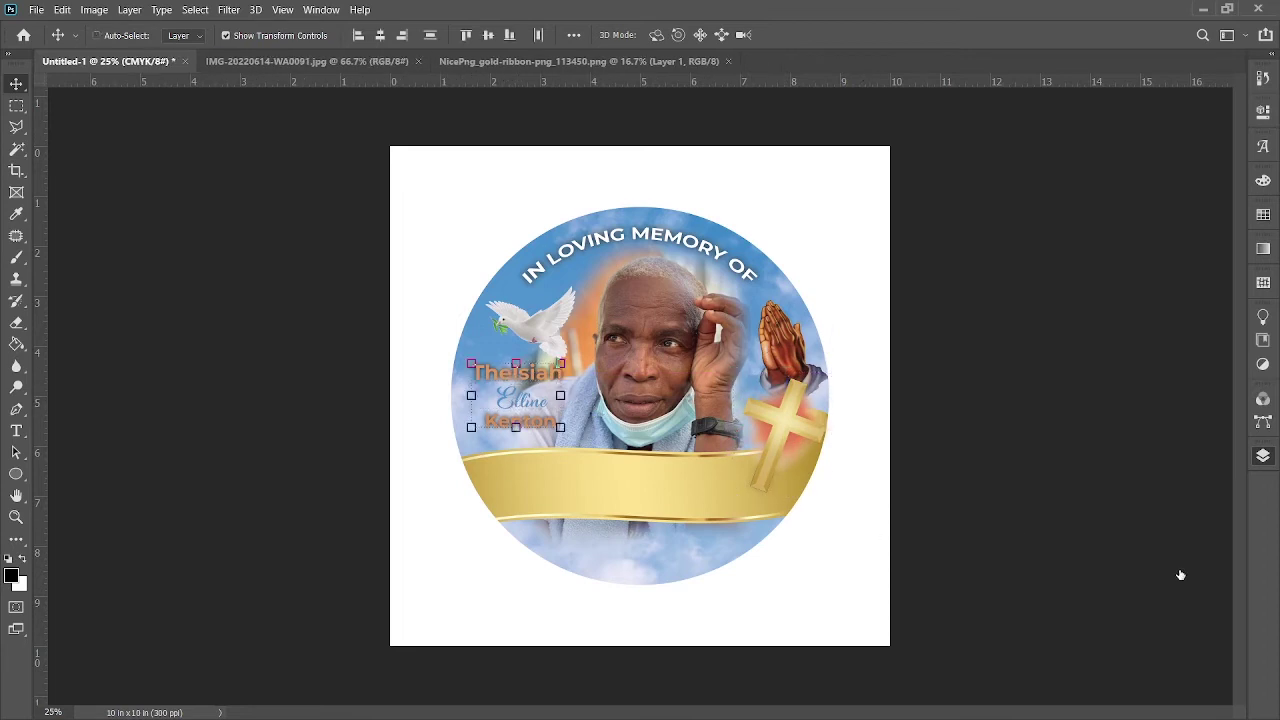
pyautogui.hotkey('shift', 'Left')
pyautogui.hotkey('shift', 'Left')
pyautogui.hotkey('shift', 'Left')
pyautogui.hotkey('shift', 'Left')
pyautogui.hotkey('shift', 'Left')
pyautogui.hotkey('shift', 'Left')
pyautogui.hotkey('shift', 'Left')
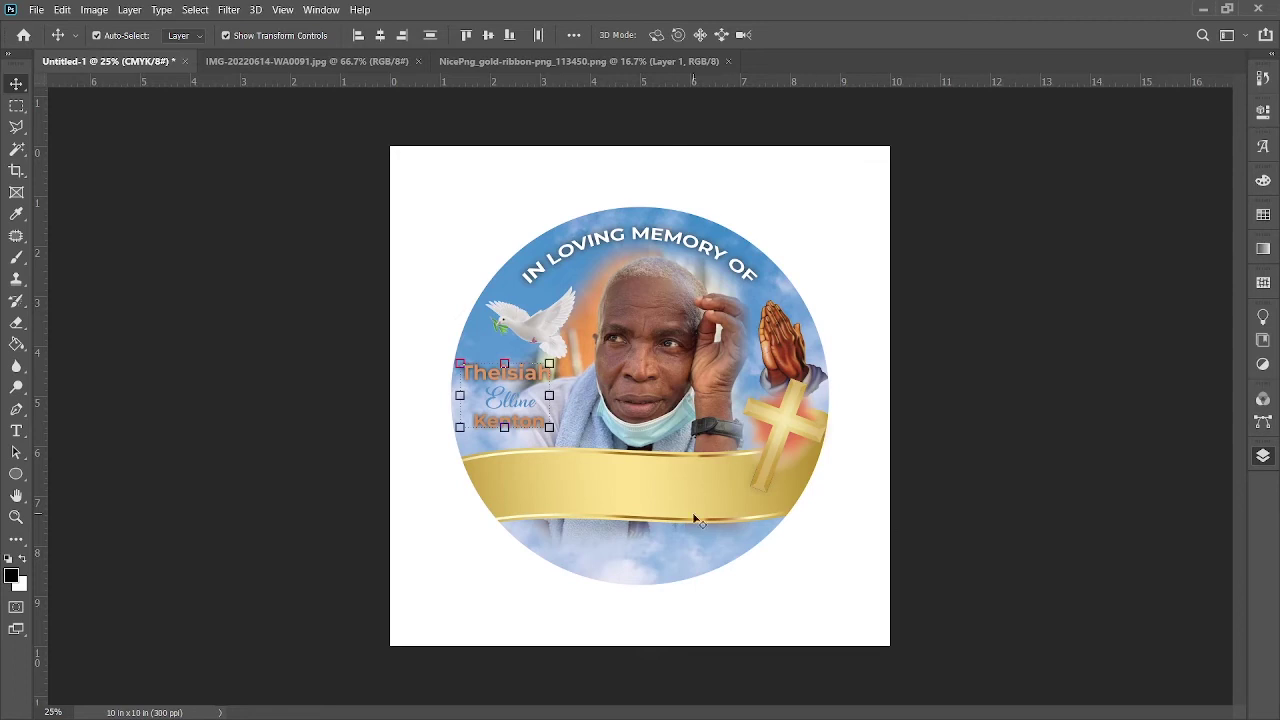
pyautogui.click(22, 431)
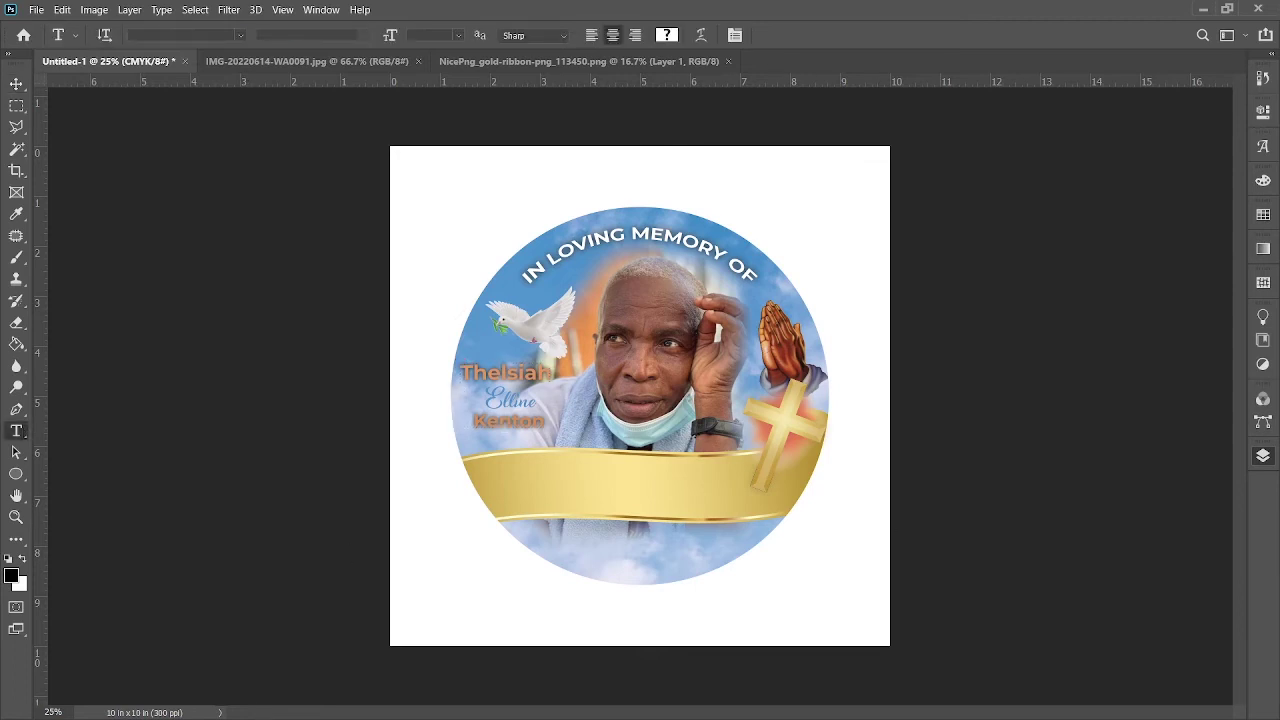
# Step: Type a centred blue 24 pt line 'Sunrise: june 01, 1958' and move it onto the ribbon
pyautogui.click(446, 598)
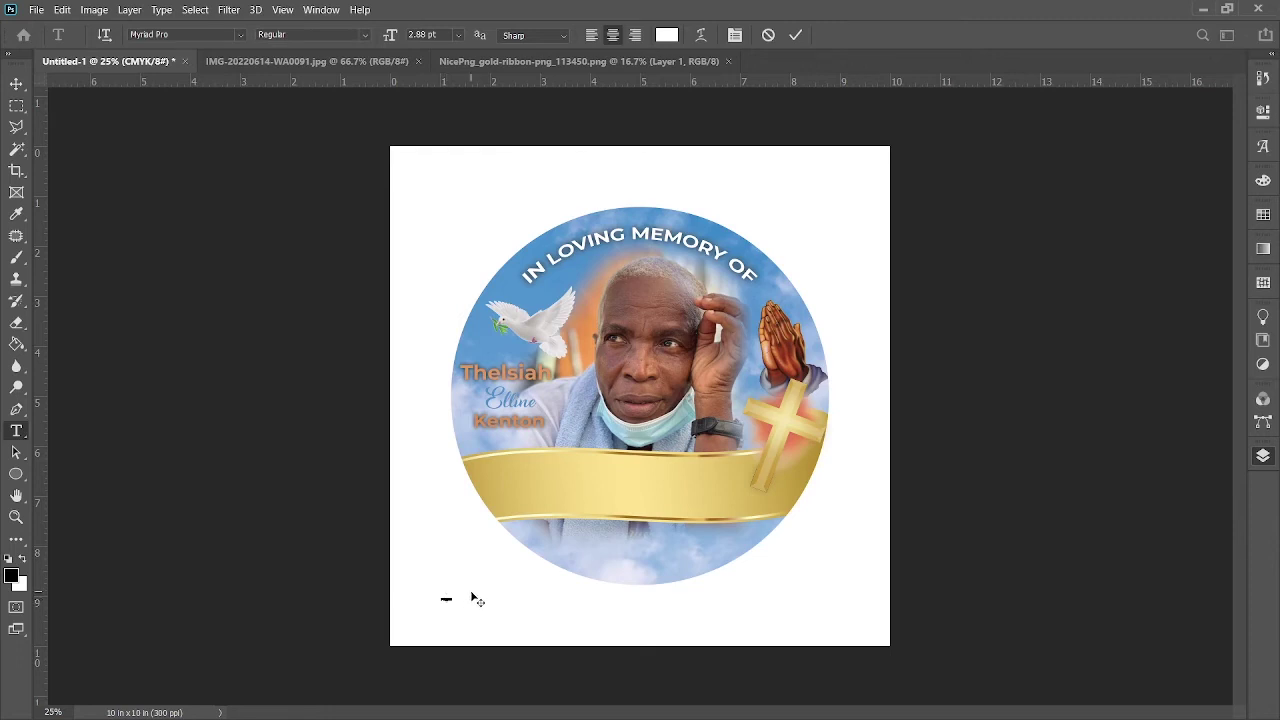
pyautogui.click(458, 35)
pyautogui.click(426, 197)
pyautogui.write('■')
pyautogui.click(612, 35)
pyautogui.hotkey('ctrl', 'a')
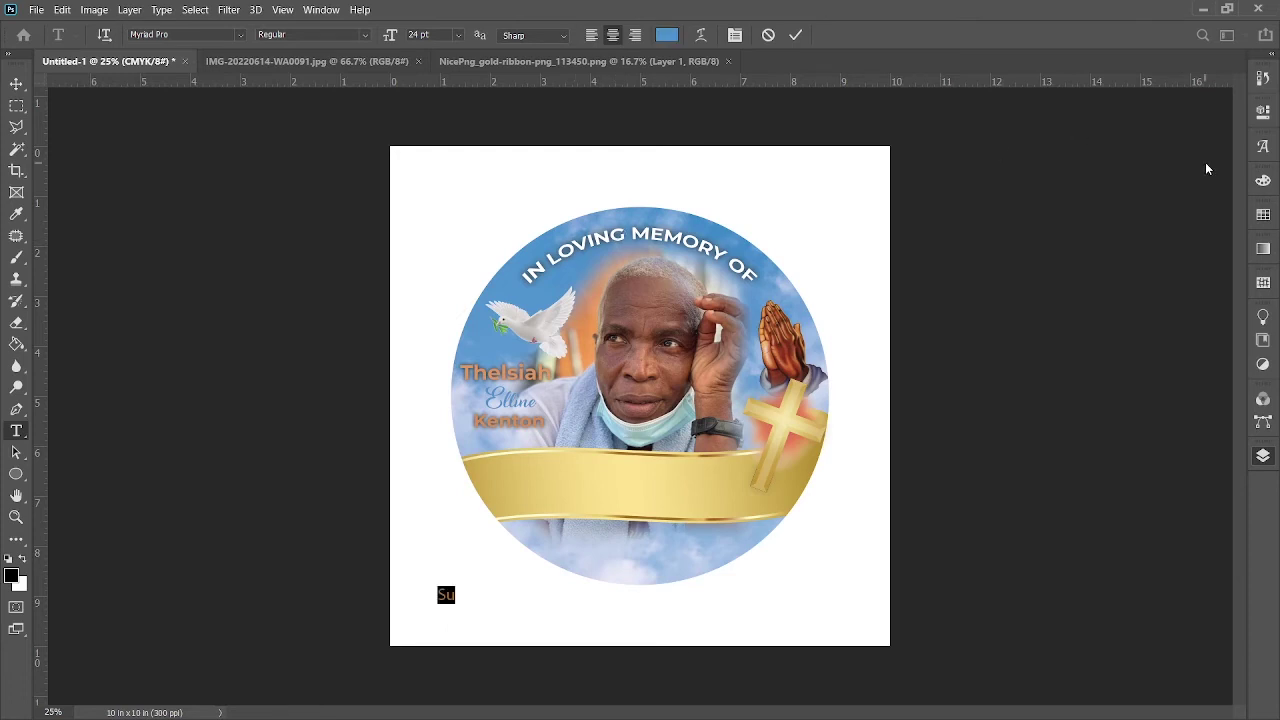
pyautogui.press('BackSpace')
pyautogui.write('Sunrise: june 01')
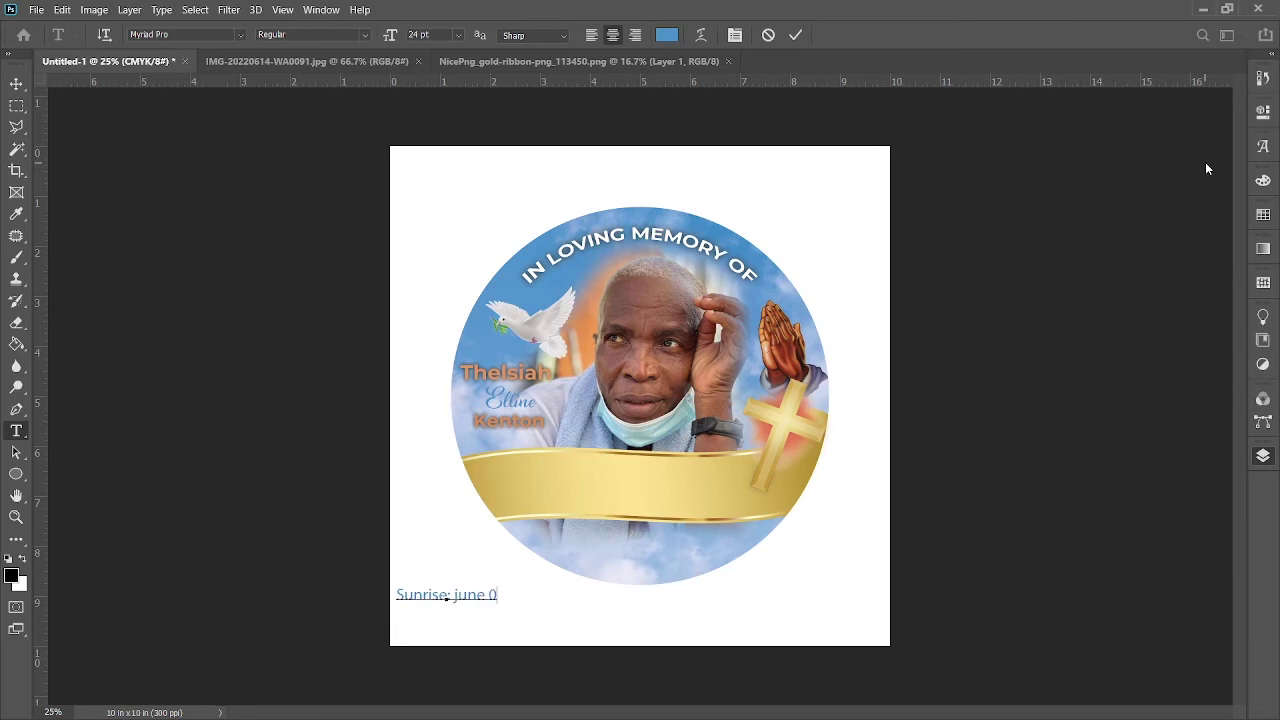
pyautogui.write(',')
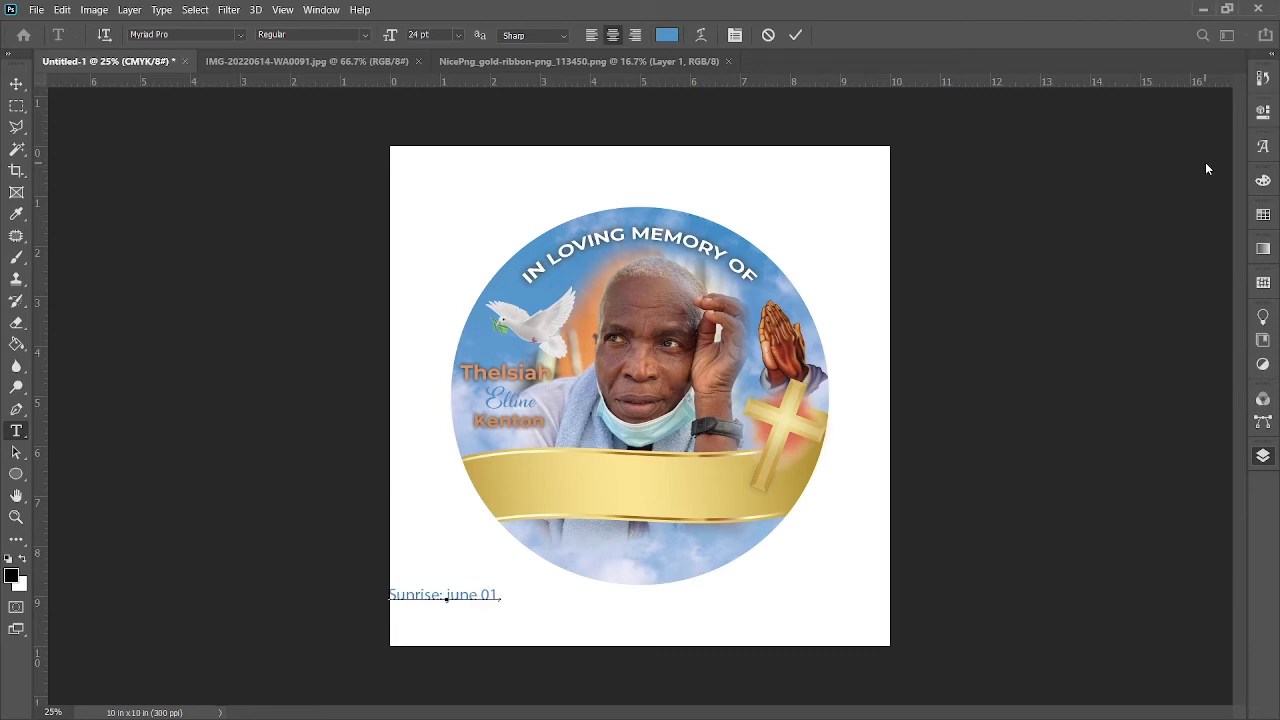
pyautogui.write(' 1958')
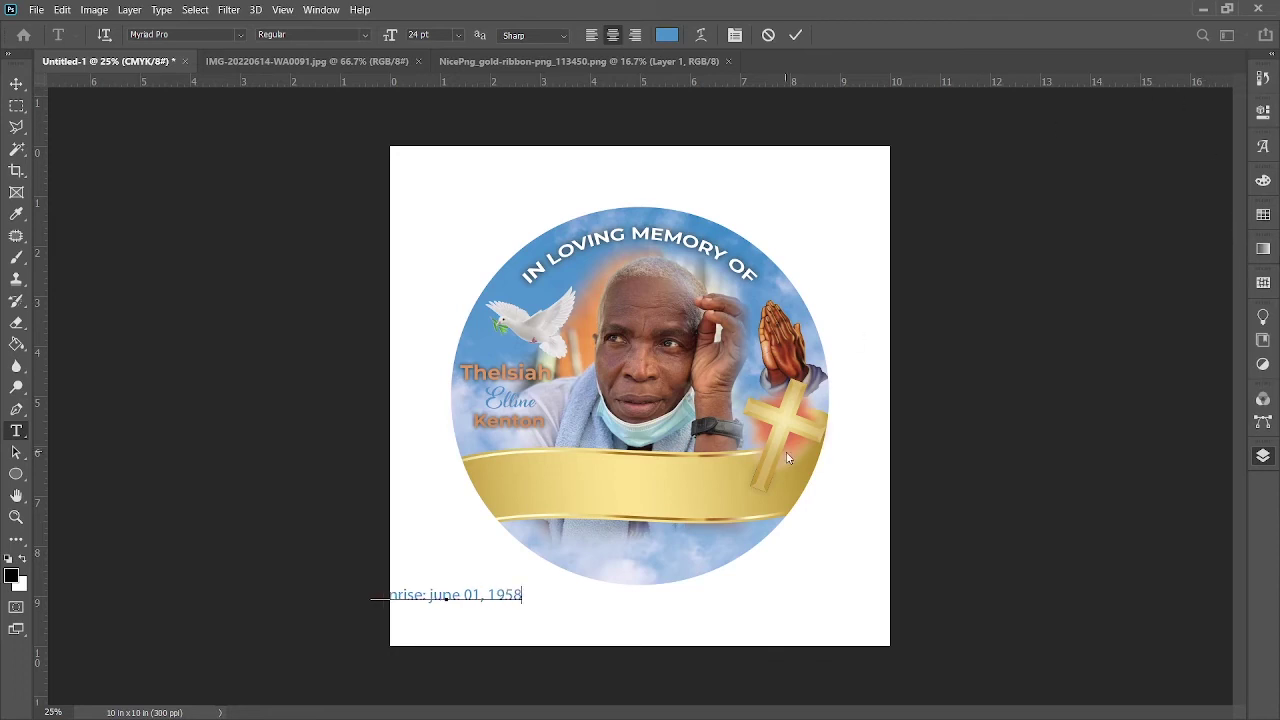
pyautogui.moveTo(509, 651); pyautogui.dragTo(690, 527)
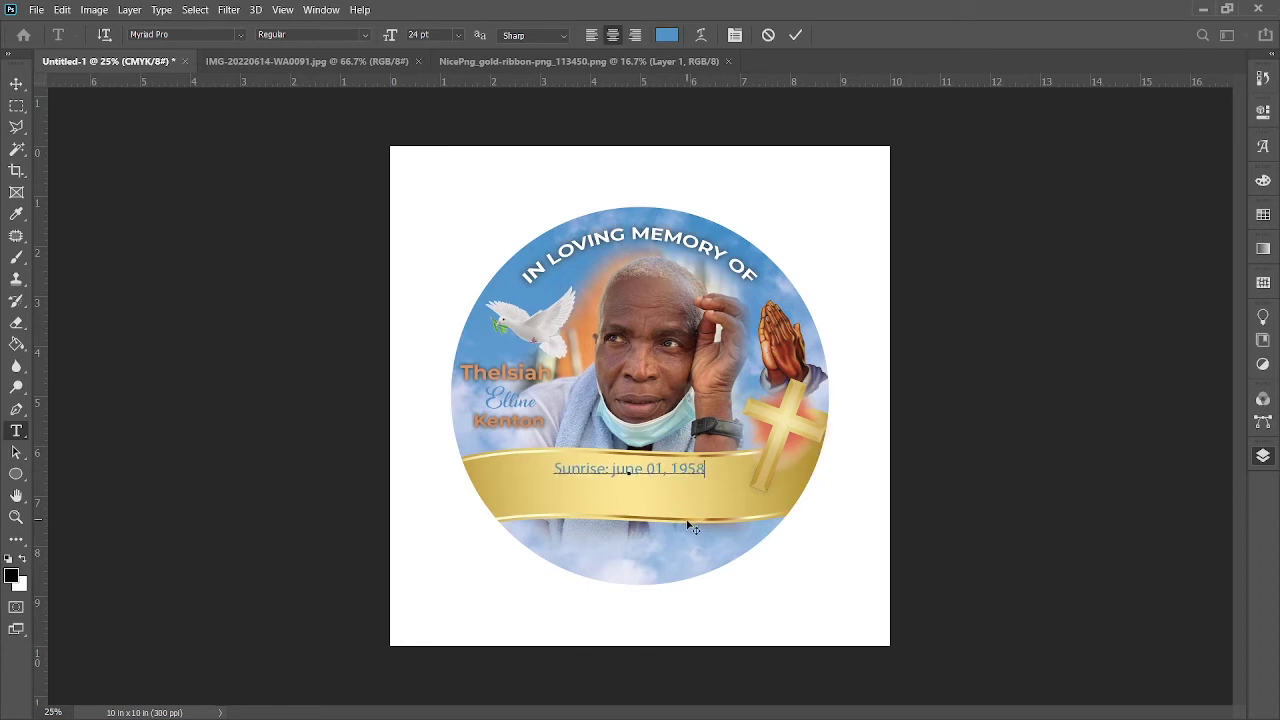
pyautogui.hotkey('ctrl', 'a')
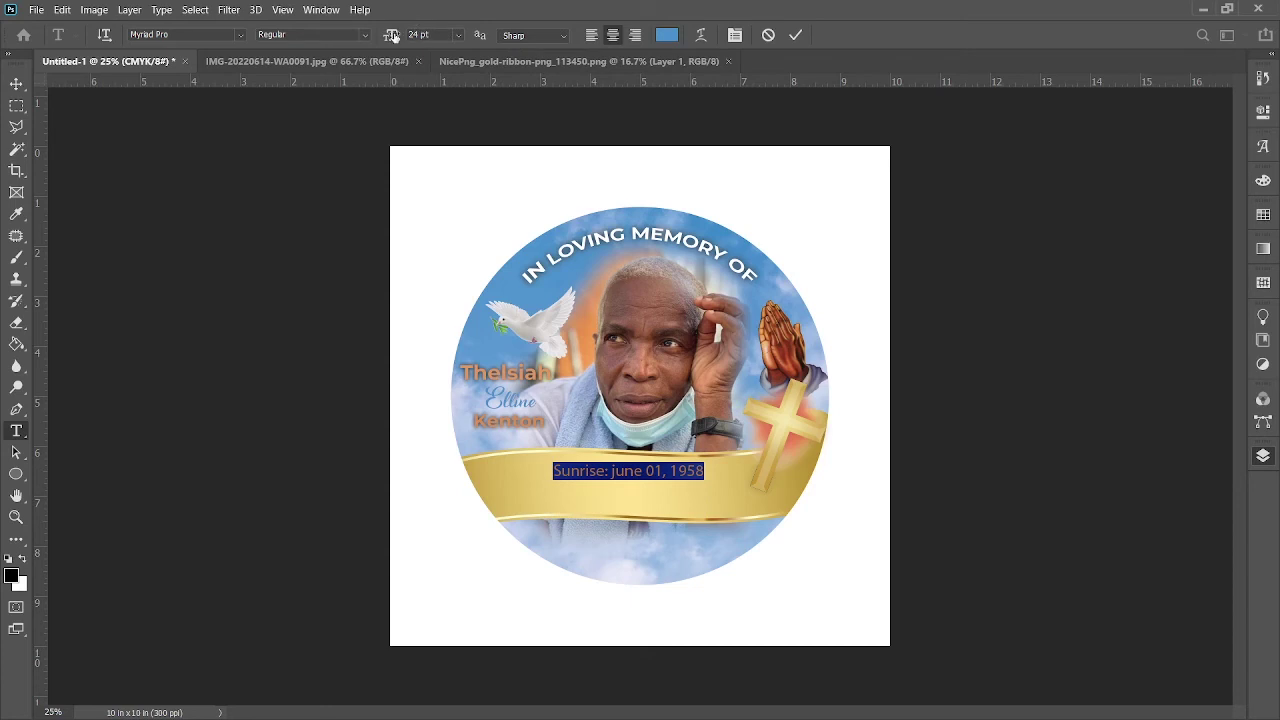
# Step: Set the Sunrise date in bold Montserrat at 25 pt
pyautogui.hotkey('ctrl', 'shift', 'b')
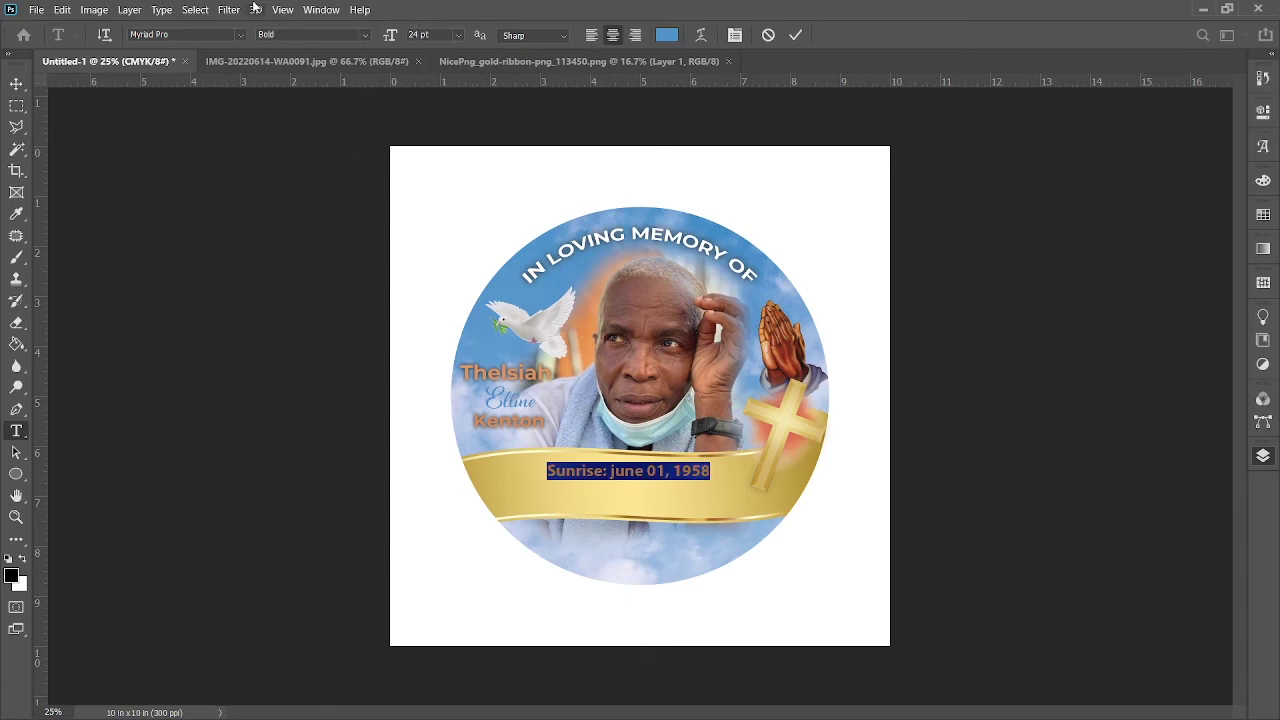
pyautogui.click(240, 40)
pyautogui.write('Big Blue Bug Condense...')
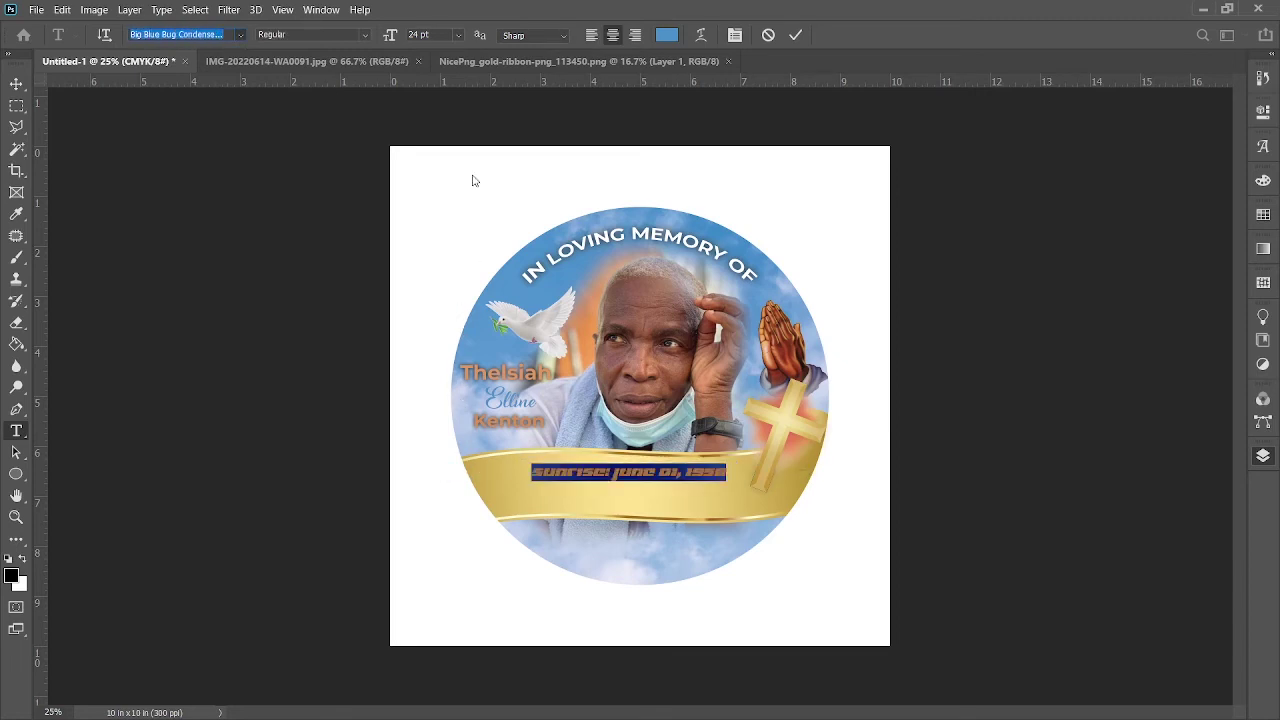
pyautogui.press('Down')
pyautogui.press('Down')
pyautogui.press('Down')
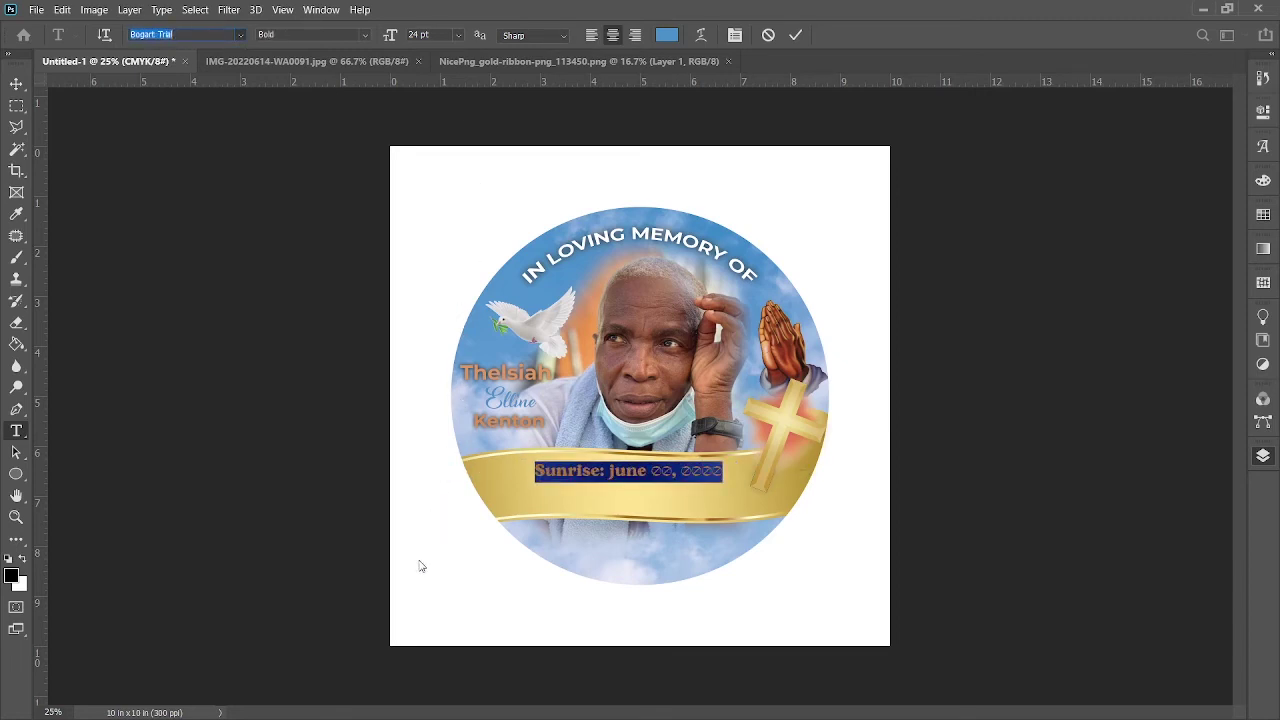
pyautogui.press('Up')
pyautogui.press('Up')
pyautogui.press('Up')
pyautogui.press('Up')
pyautogui.press('Down')
pyautogui.press('Down')
pyautogui.press('Down')
pyautogui.press('Down')
pyautogui.press('Down')
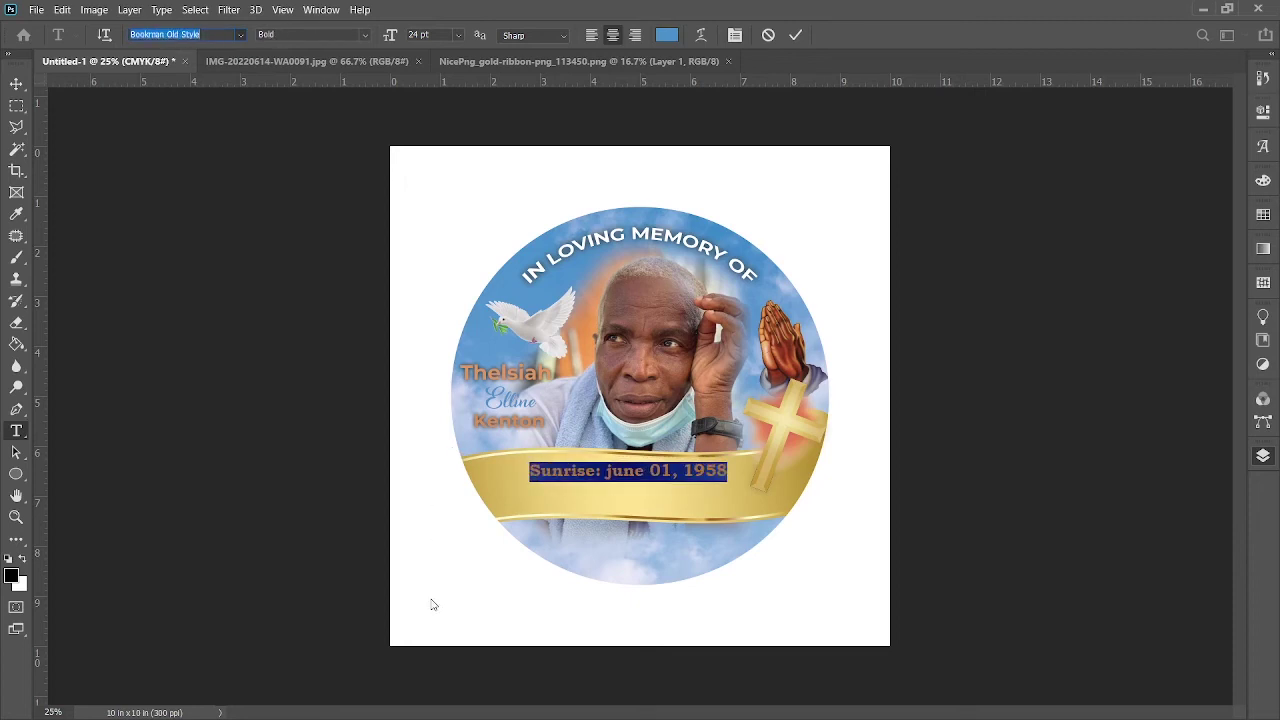
pyautogui.press('Down')
pyautogui.press('Down')
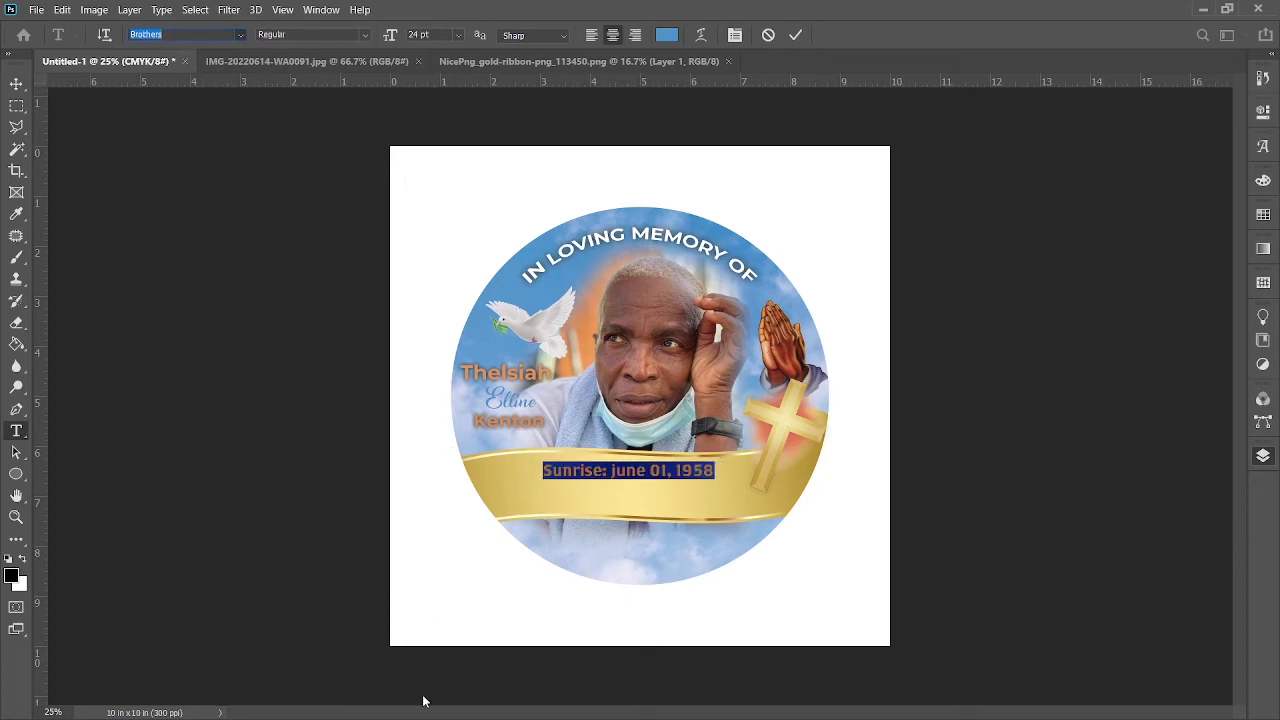
pyautogui.press('Up')
pyautogui.press('Up')
pyautogui.press('Up')
pyautogui.press('Up')
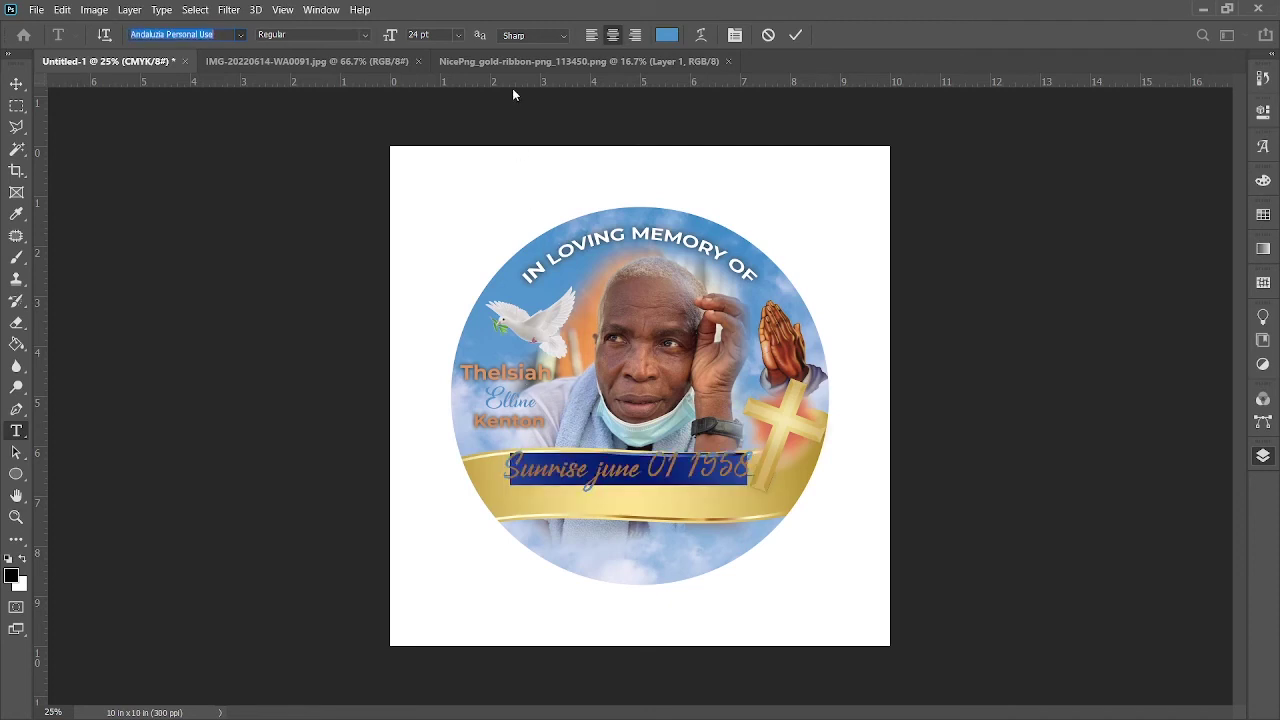
pyautogui.write('Montserrat')
pyautogui.press('Return')
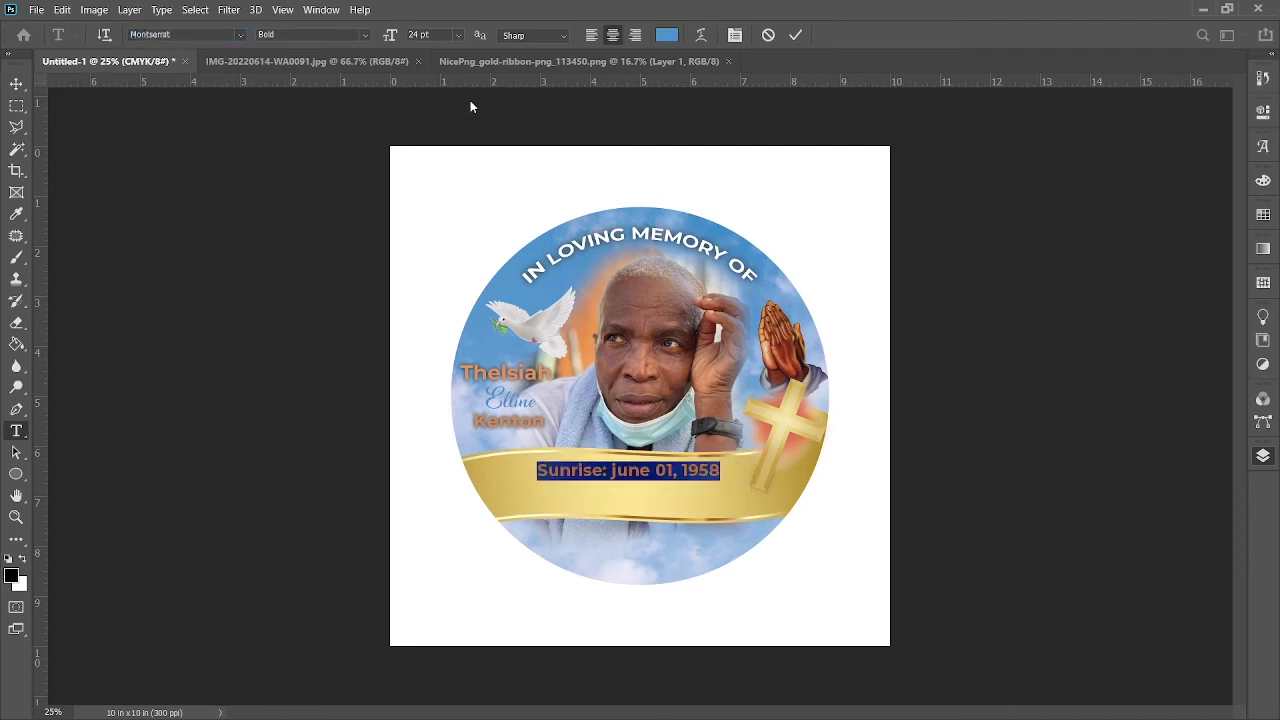
pyautogui.doubleClick(420, 34)
pyautogui.press('Up')
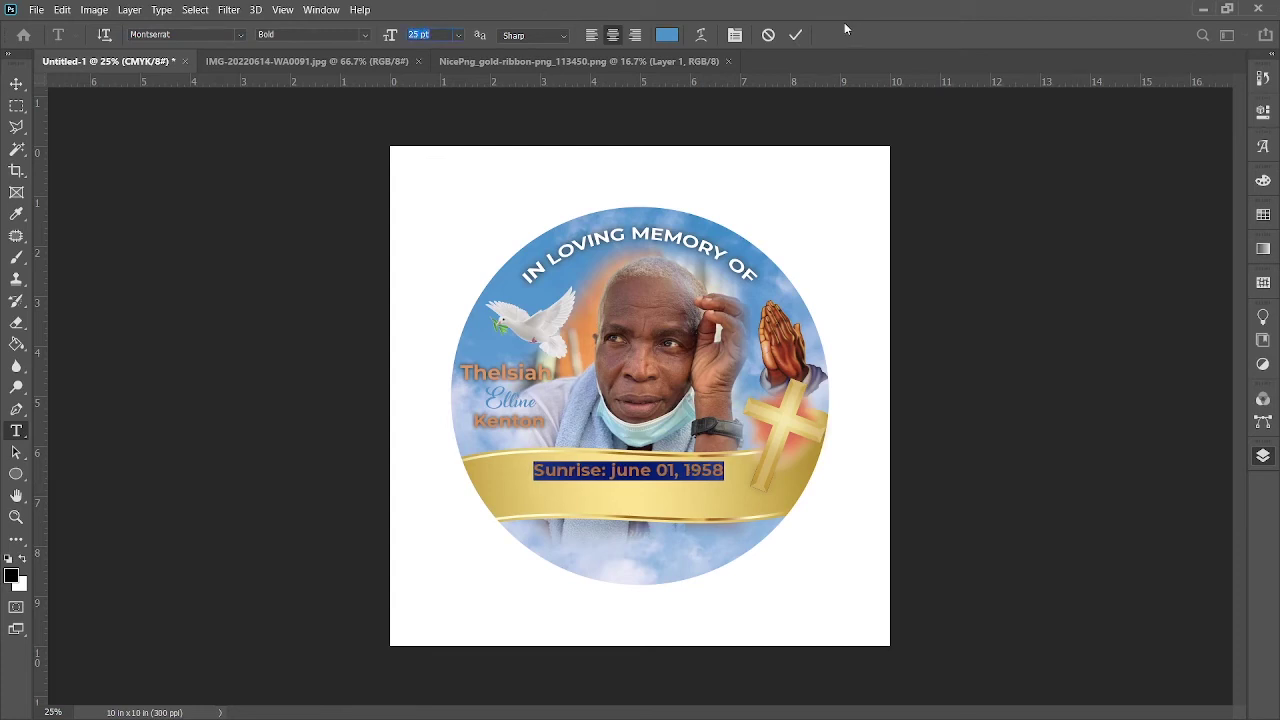
pyautogui.click(795, 34)
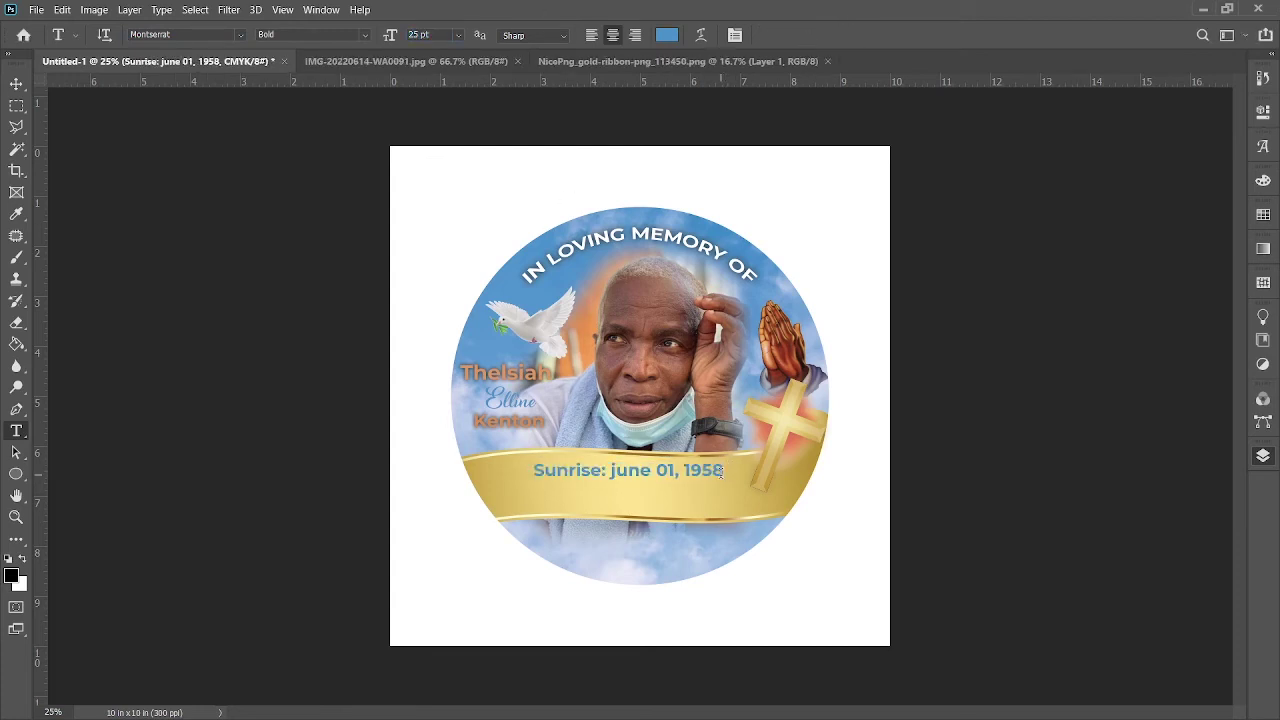
# Step: Change the Sunrise date text colour to black and commit it
pyautogui.moveTo(728, 470); pyautogui.dragTo(530, 471)
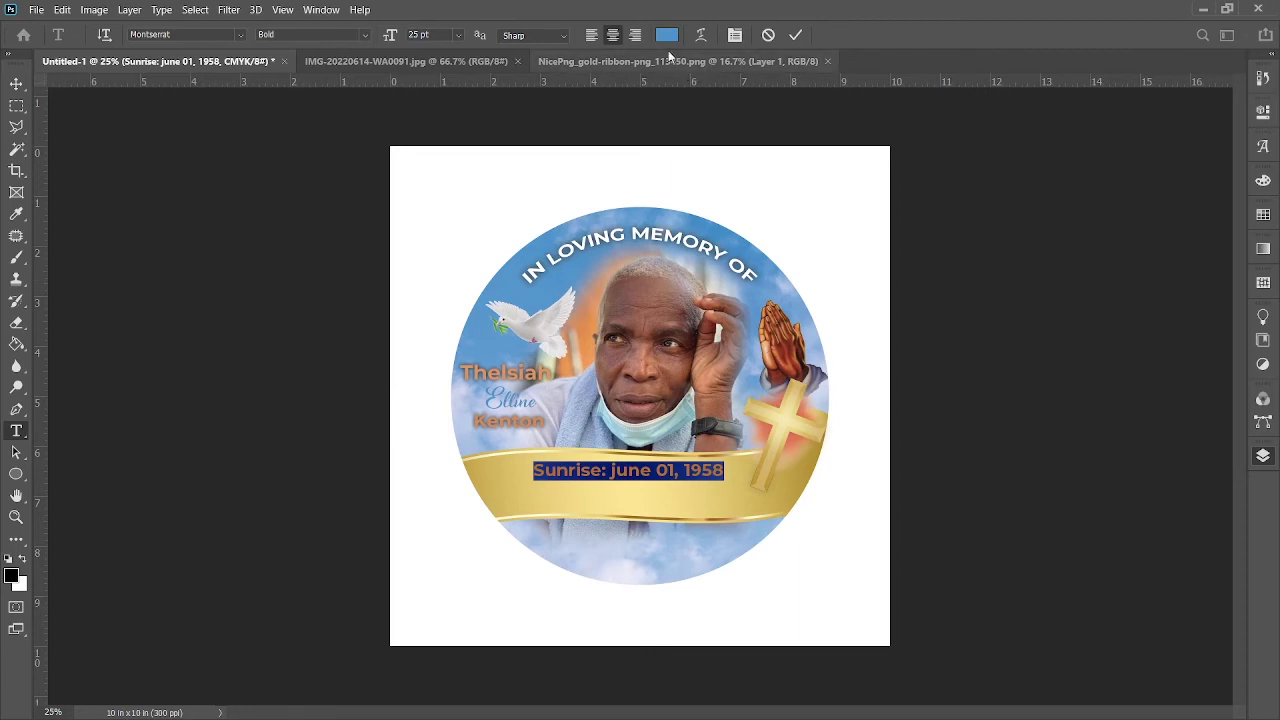
pyautogui.click(666, 35)
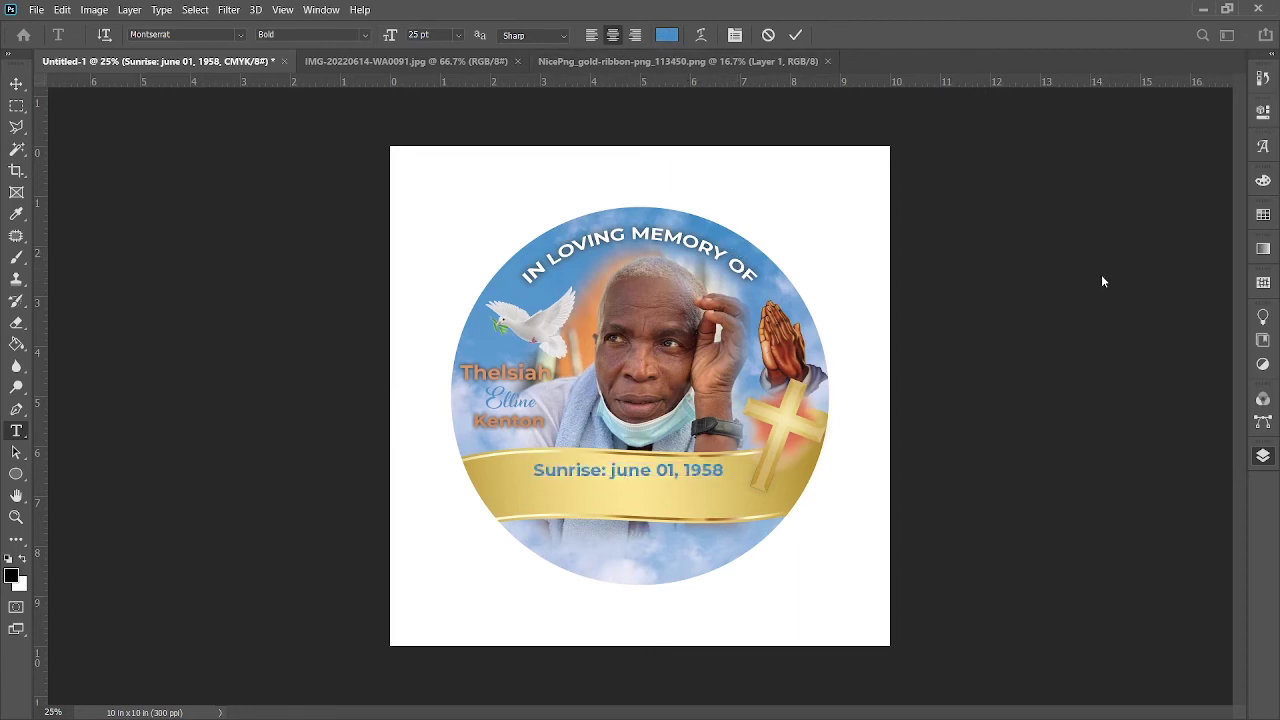
pyautogui.click(795, 35)
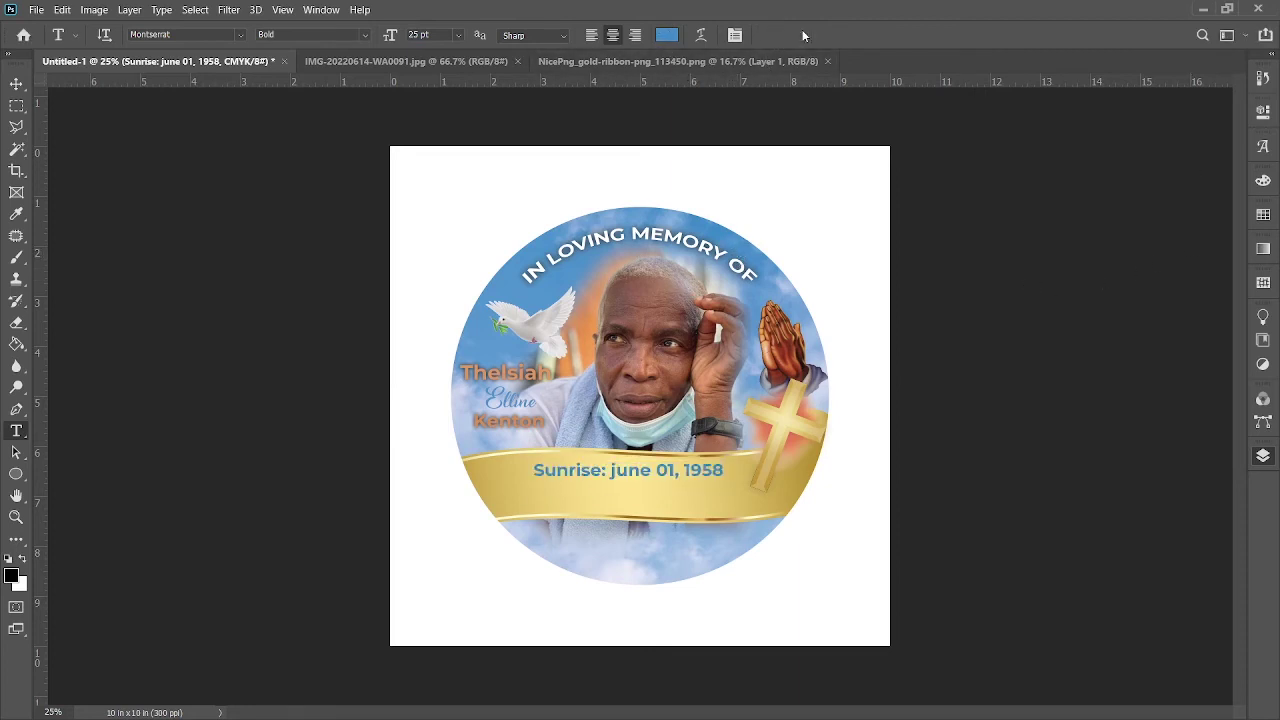
pyautogui.moveTo(535, 466); pyautogui.dragTo(788, 507)
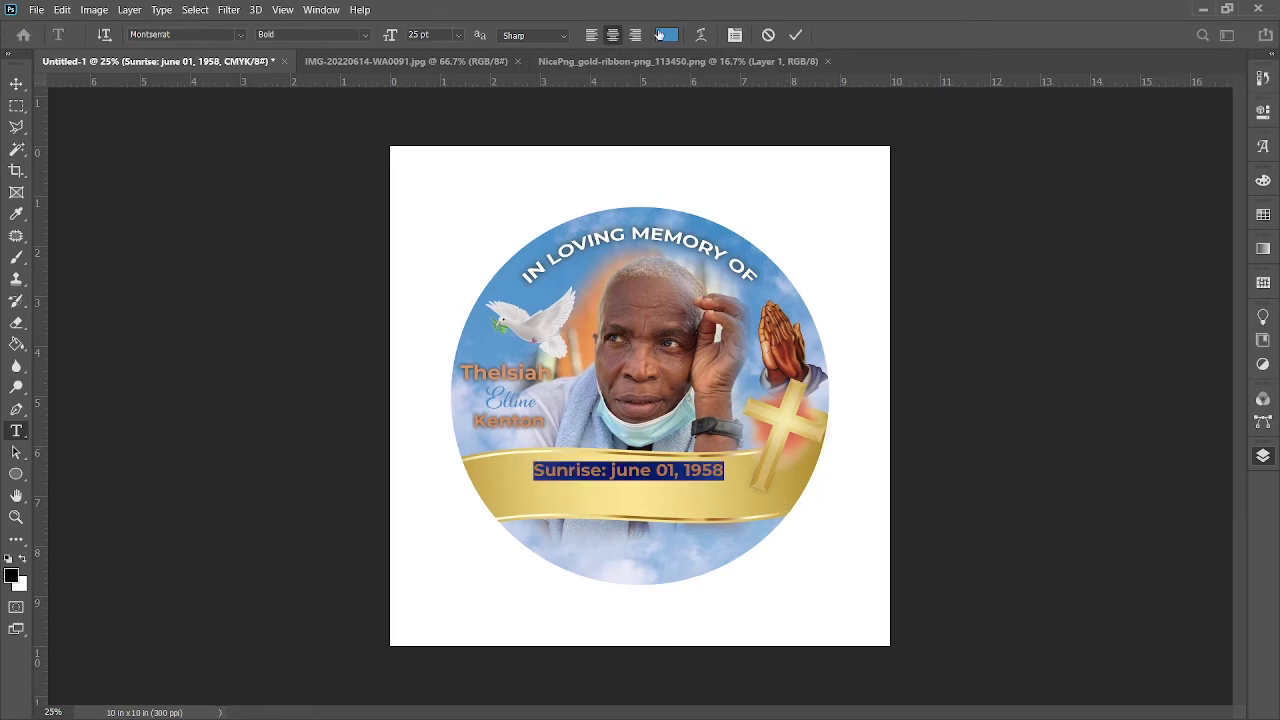
pyautogui.hotkey('ctrl', 'h')
pyautogui.hotkey('ctrl', 'z')
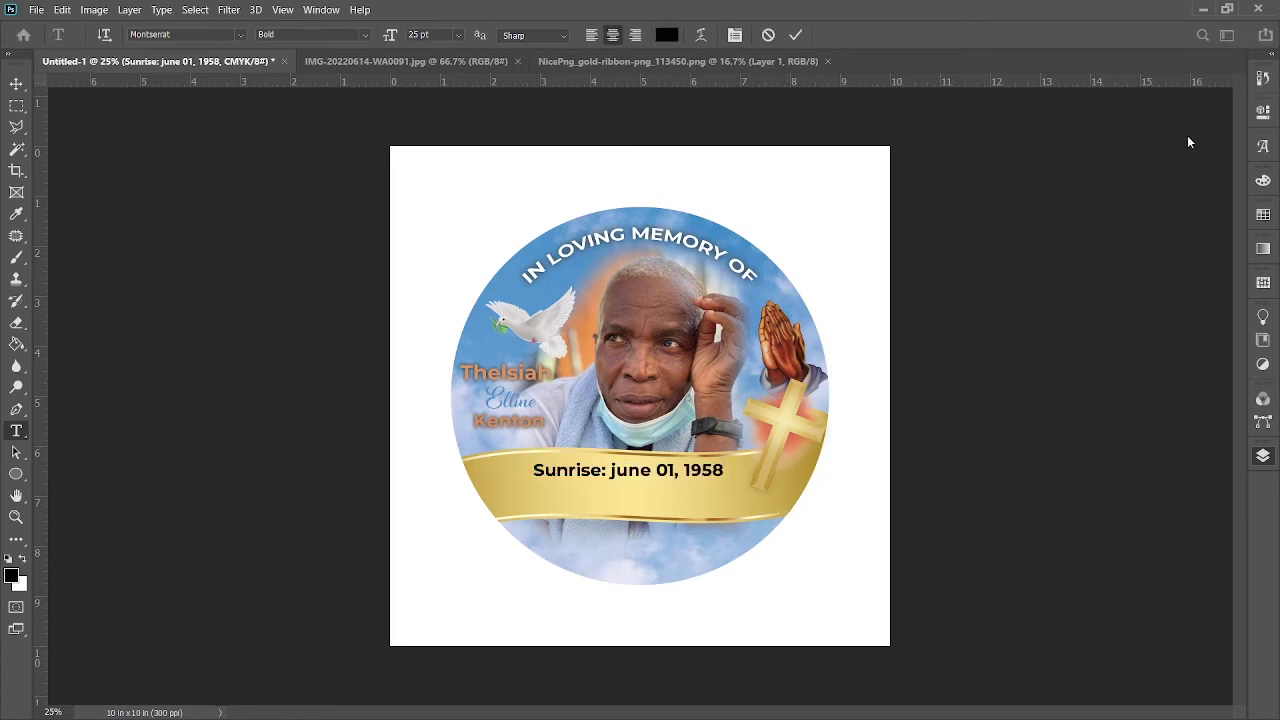
pyautogui.hotkey('ctrl', 'h')
pyautogui.click(795, 35)
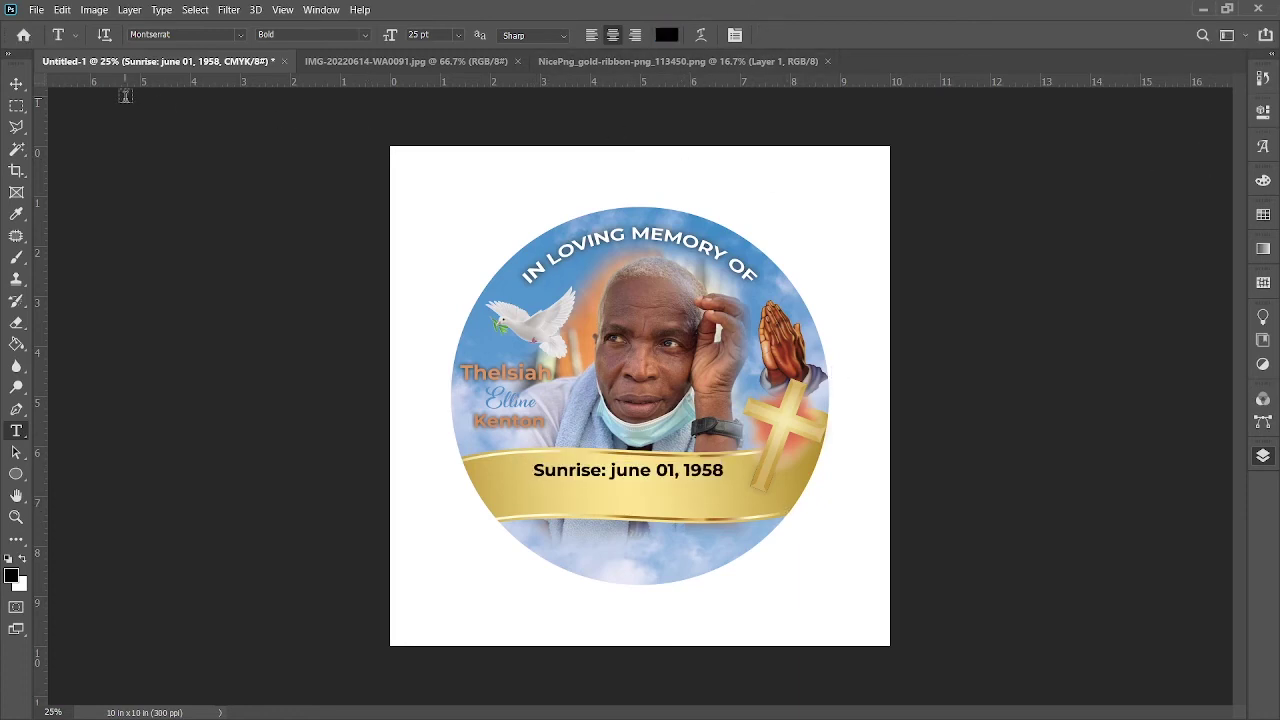
pyautogui.click(16, 84)
# Step: Duplicate the date line below and change the copy to 'Sunset: june 10, 2022'
pyautogui.moveTo(664, 474); pyautogui.dragTo(676, 500)
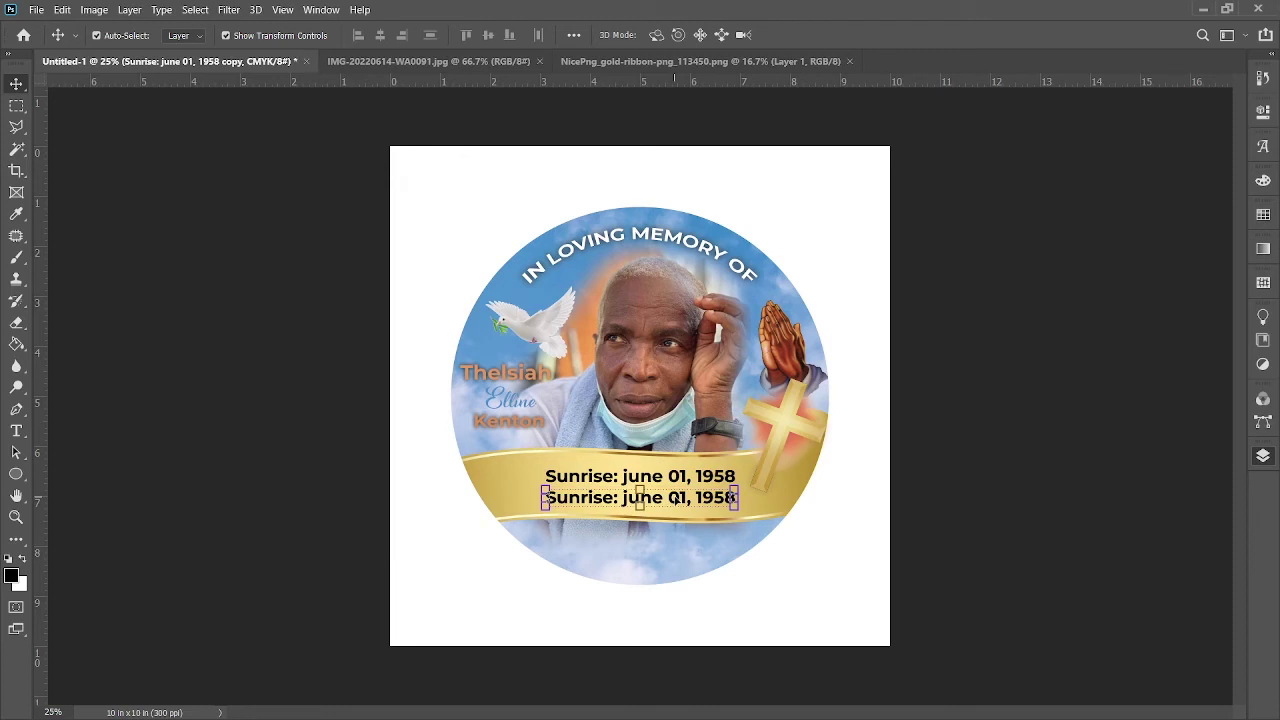
pyautogui.click(16, 431)
pyautogui.click(613, 497)
pyautogui.press('BackSpace')
pyautogui.press('BackSpace')
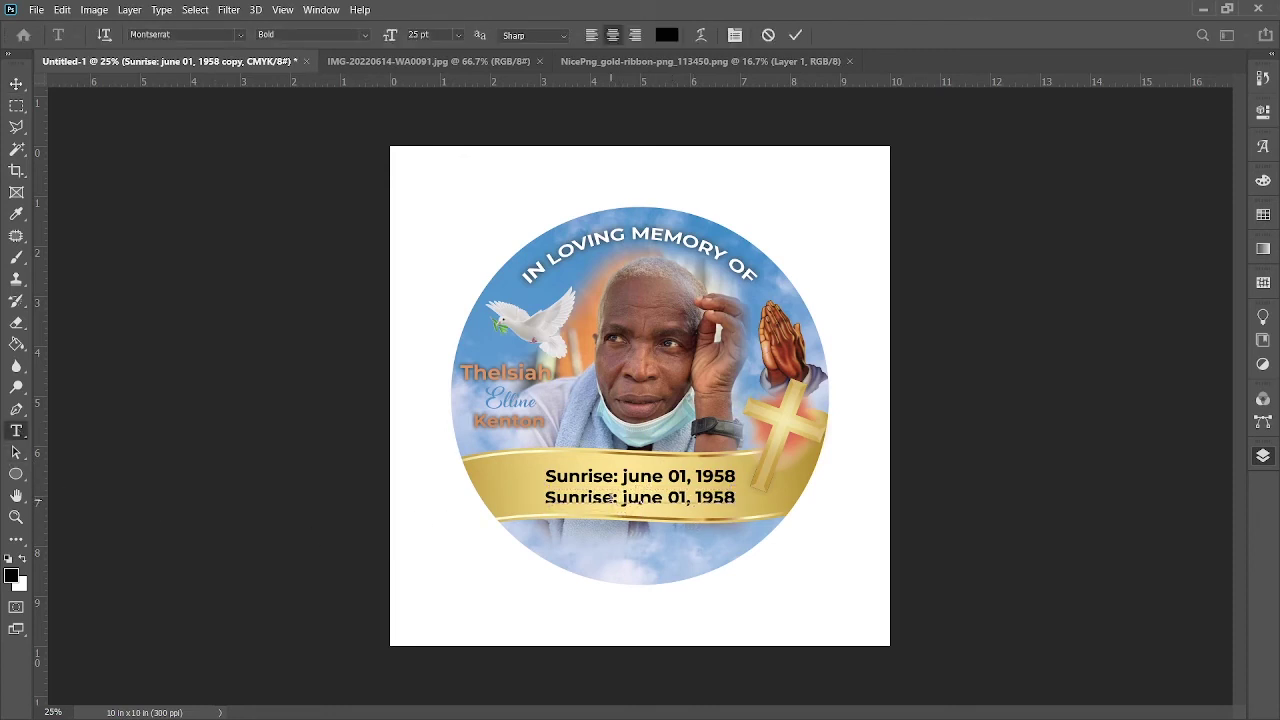
pyautogui.press('BackSpace')
pyautogui.press('BackSpace')
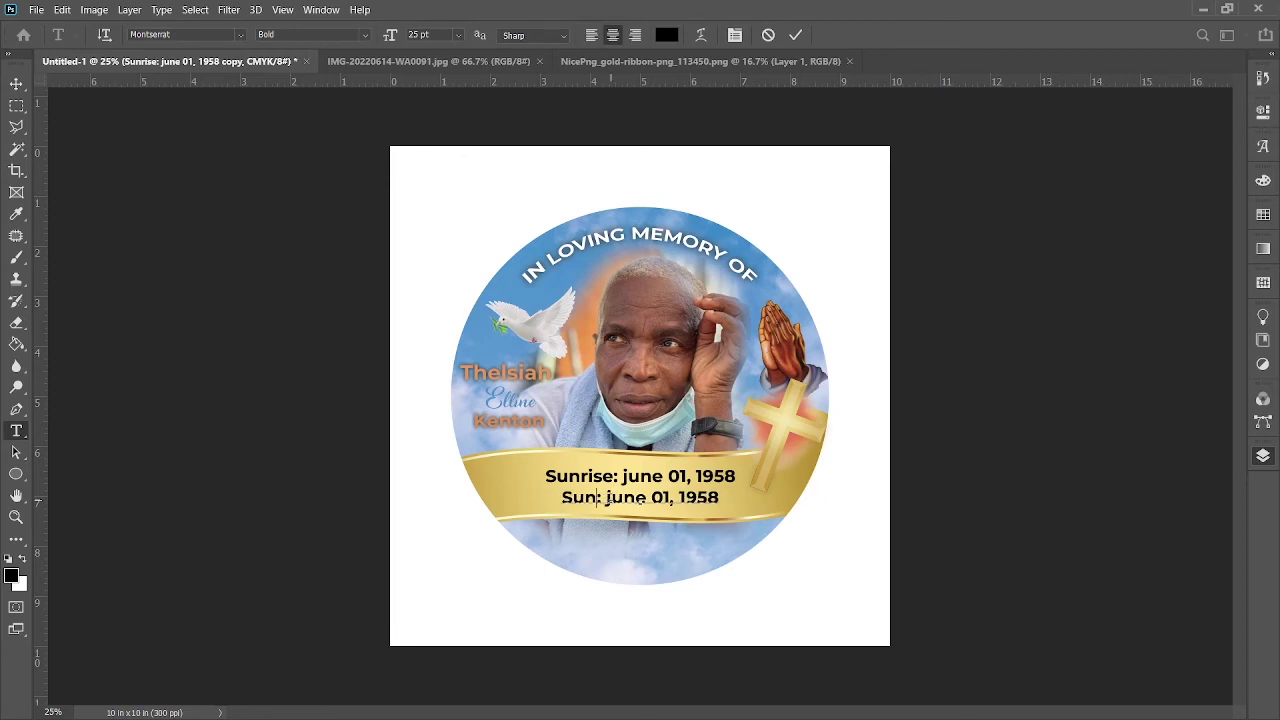
pyautogui.write('set')
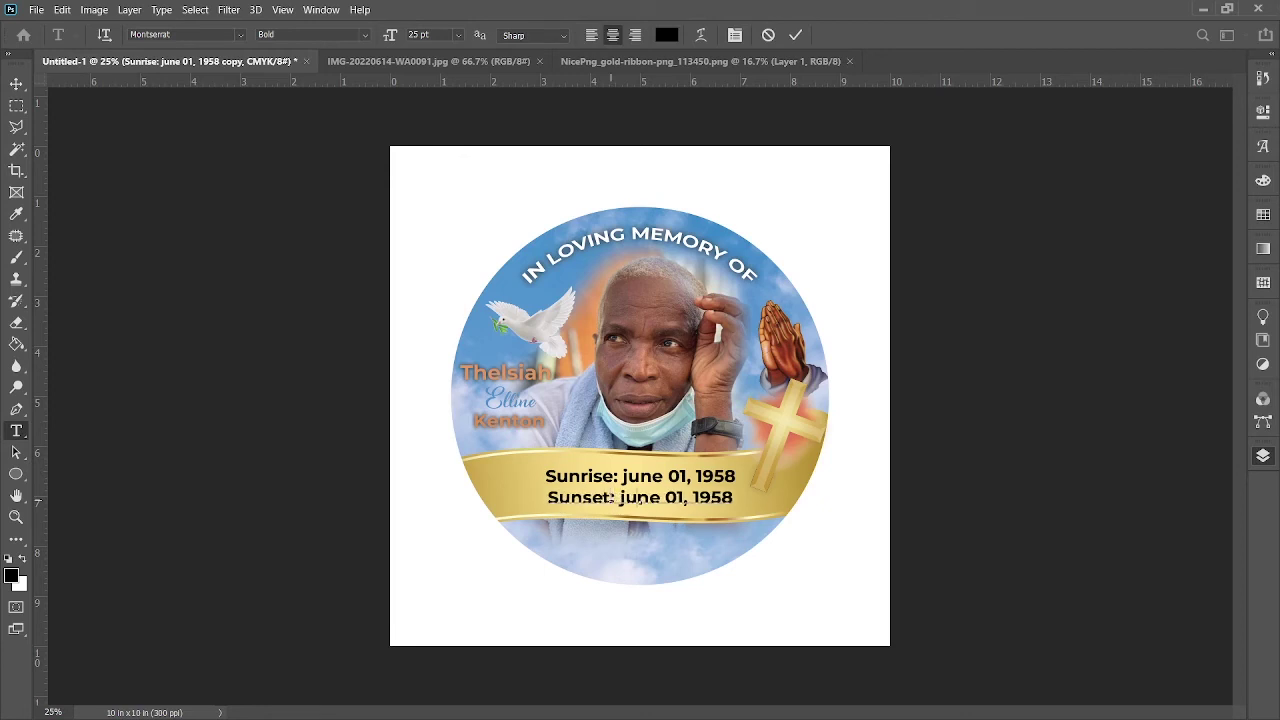
pyautogui.press('BackSpace')
pyautogui.press('Right')
pyautogui.write('0')
pyautogui.press('BackSpace')
pyautogui.press('BackSpace')
pyautogui.press('BackSpace')
pyautogui.press('BackSpace')
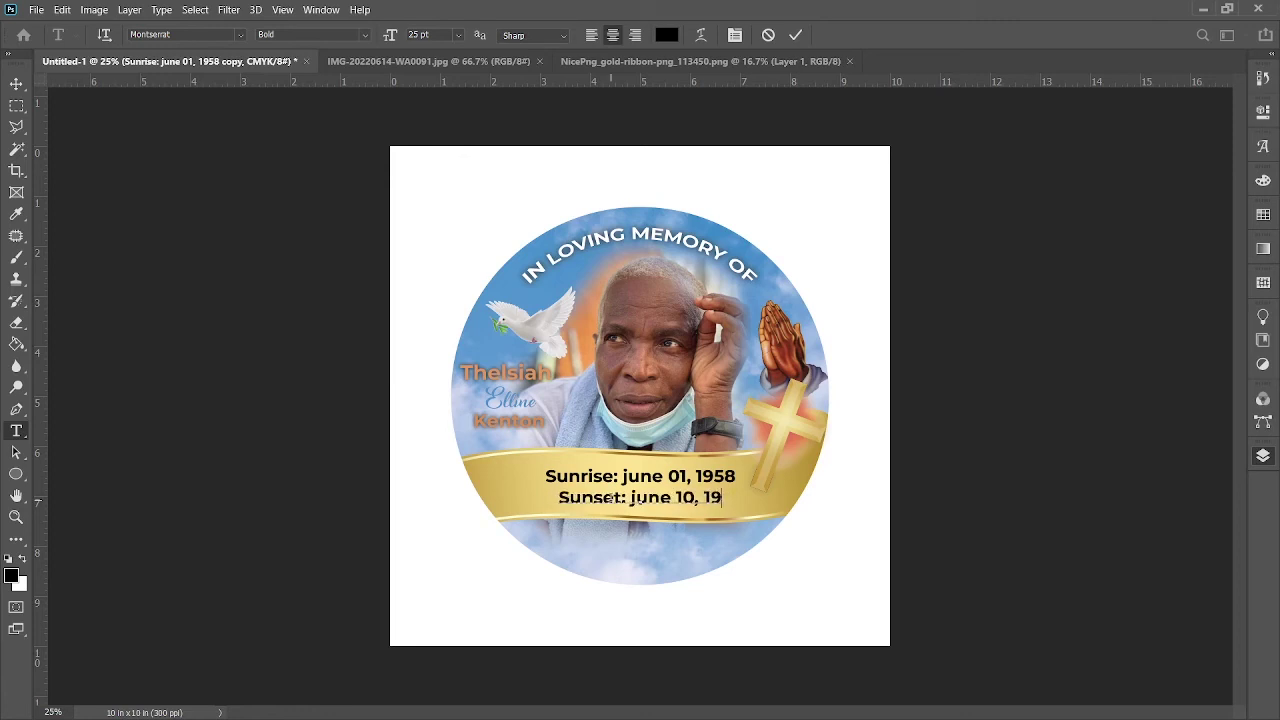
pyautogui.write('2022')
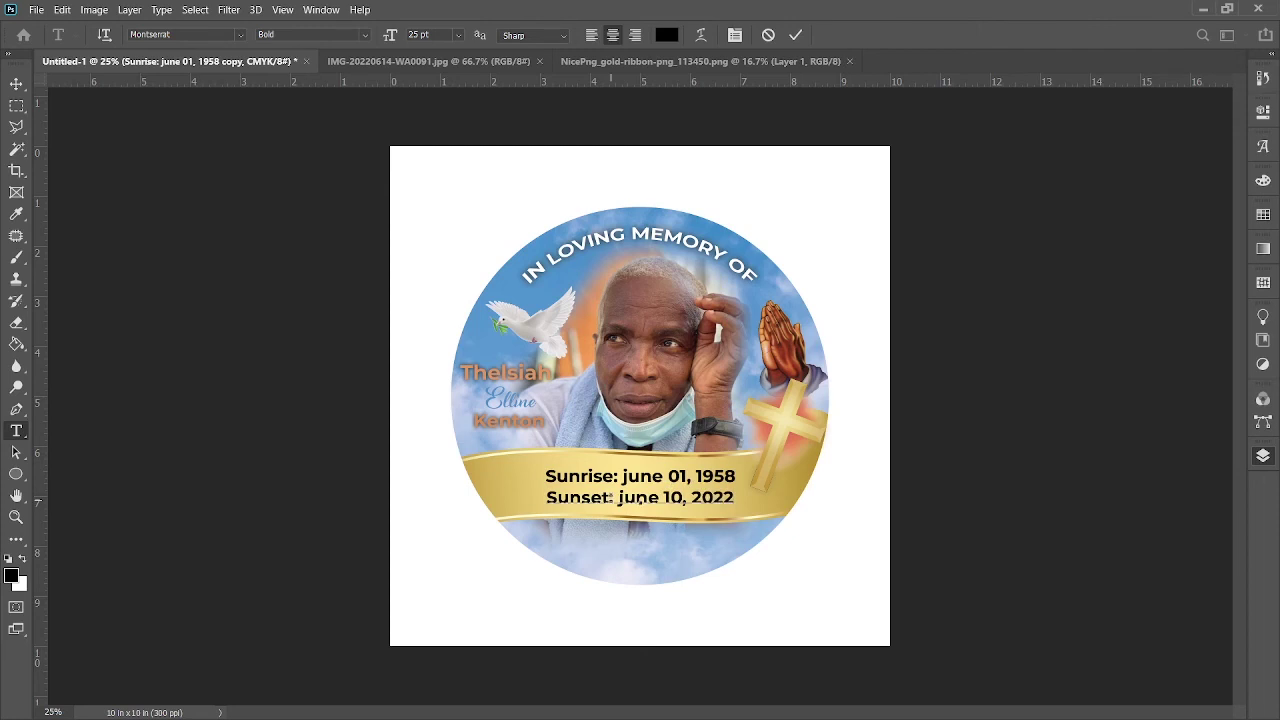
pyautogui.click(795, 34)
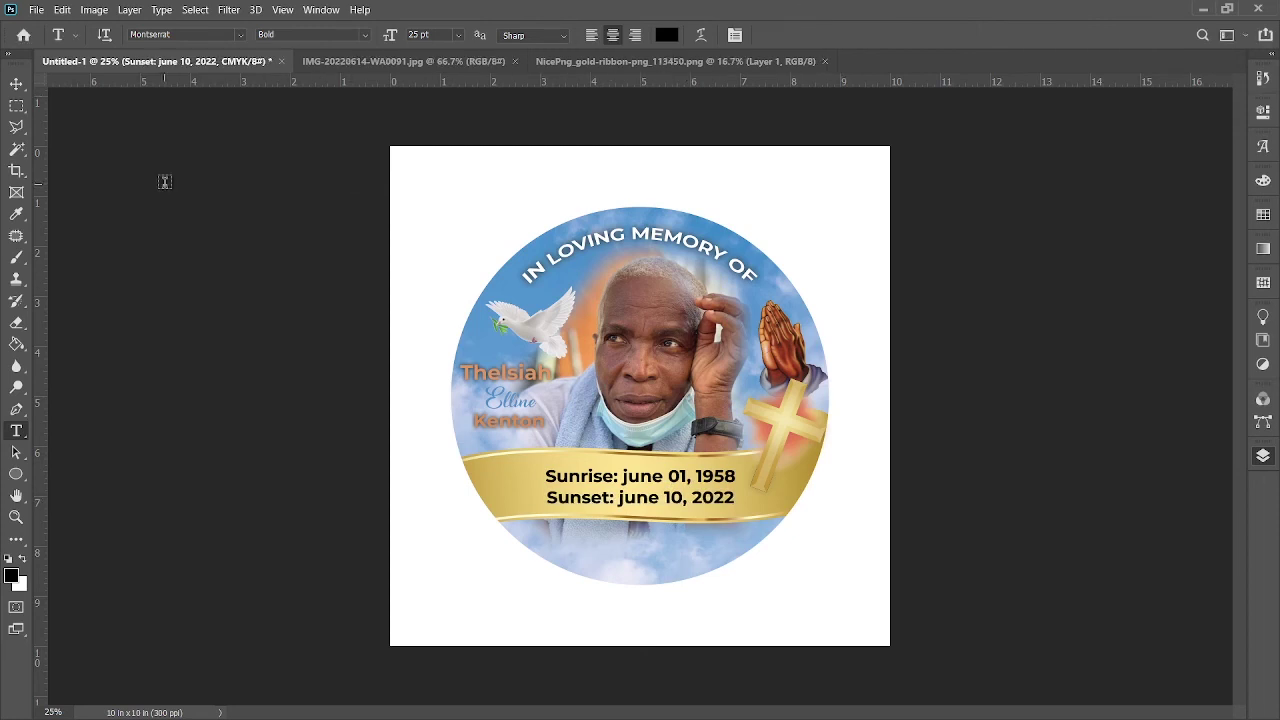
# Step: Nudge the Sunrise and Sunset date lines into place on the ribbon and deselect
pyautogui.click(16, 83)
pyautogui.click(943, 537)
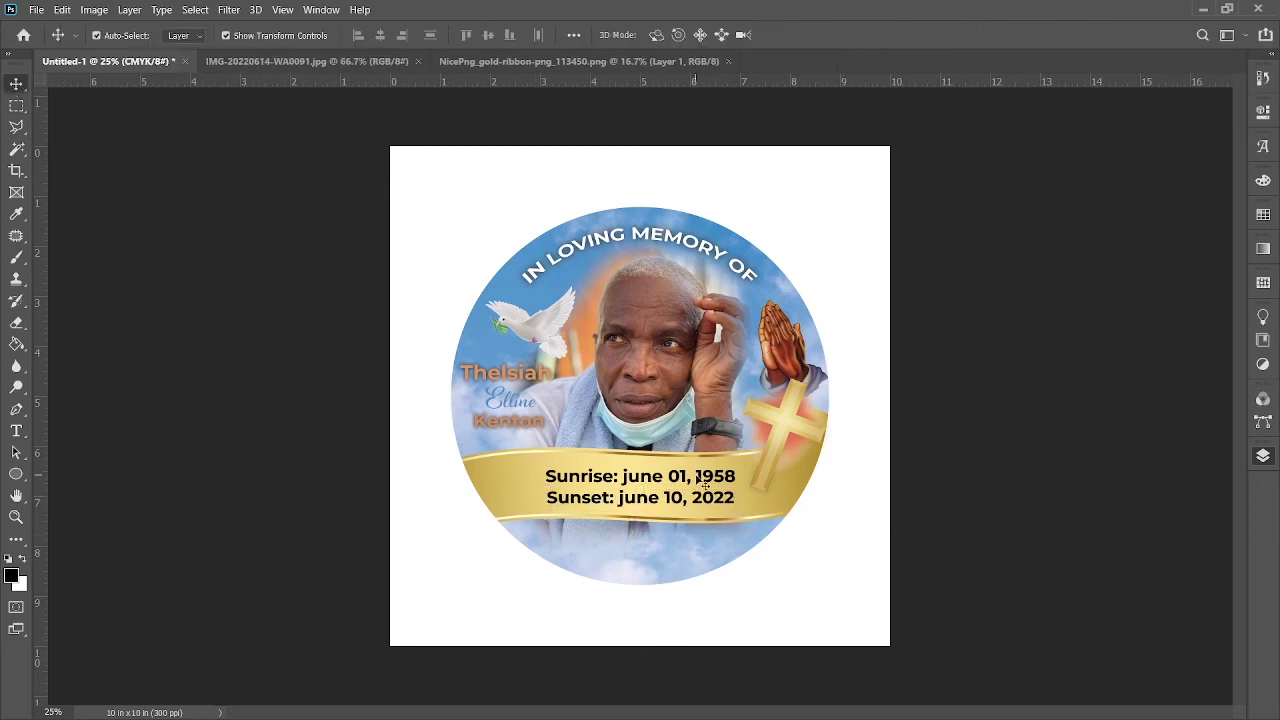
pyautogui.moveTo(705, 484); pyautogui.dragTo(707, 513)
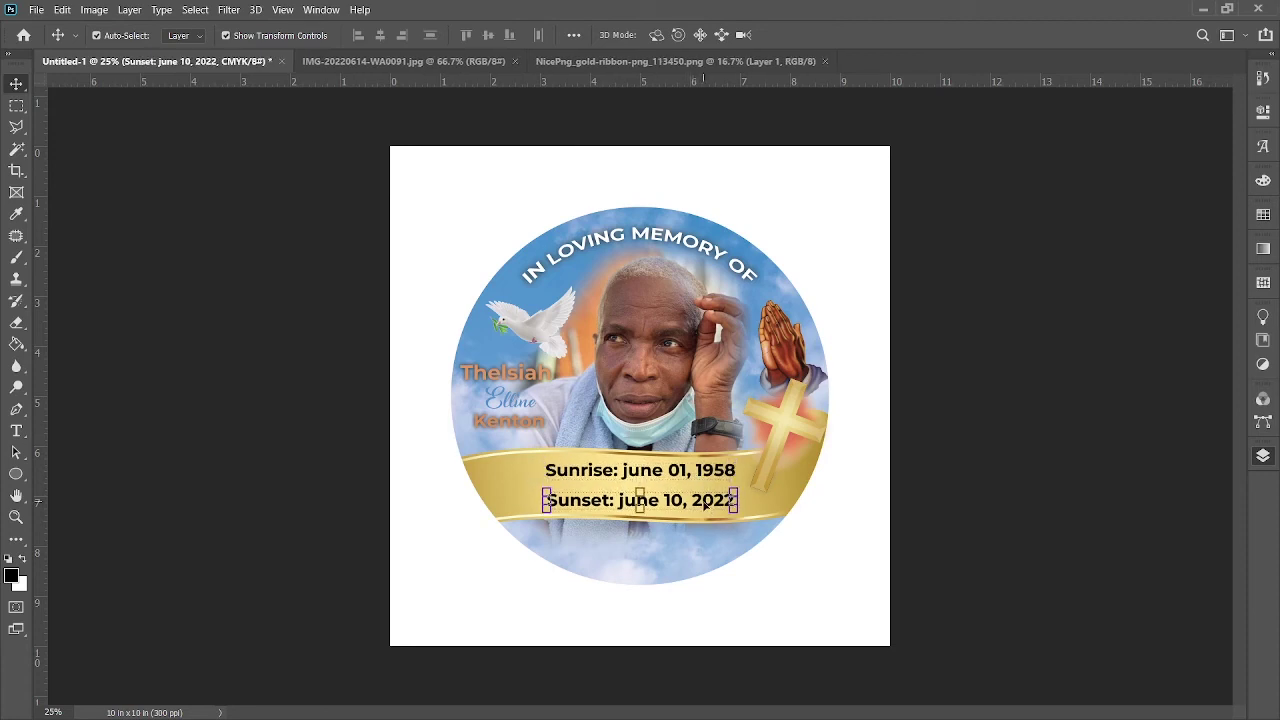
pyautogui.click(232, 512)
# Step: Type the two-line tagline 'YOU ARE ALWAYS' / 'IN OUR HEARTS' below the ribbon
pyautogui.click(16, 431)
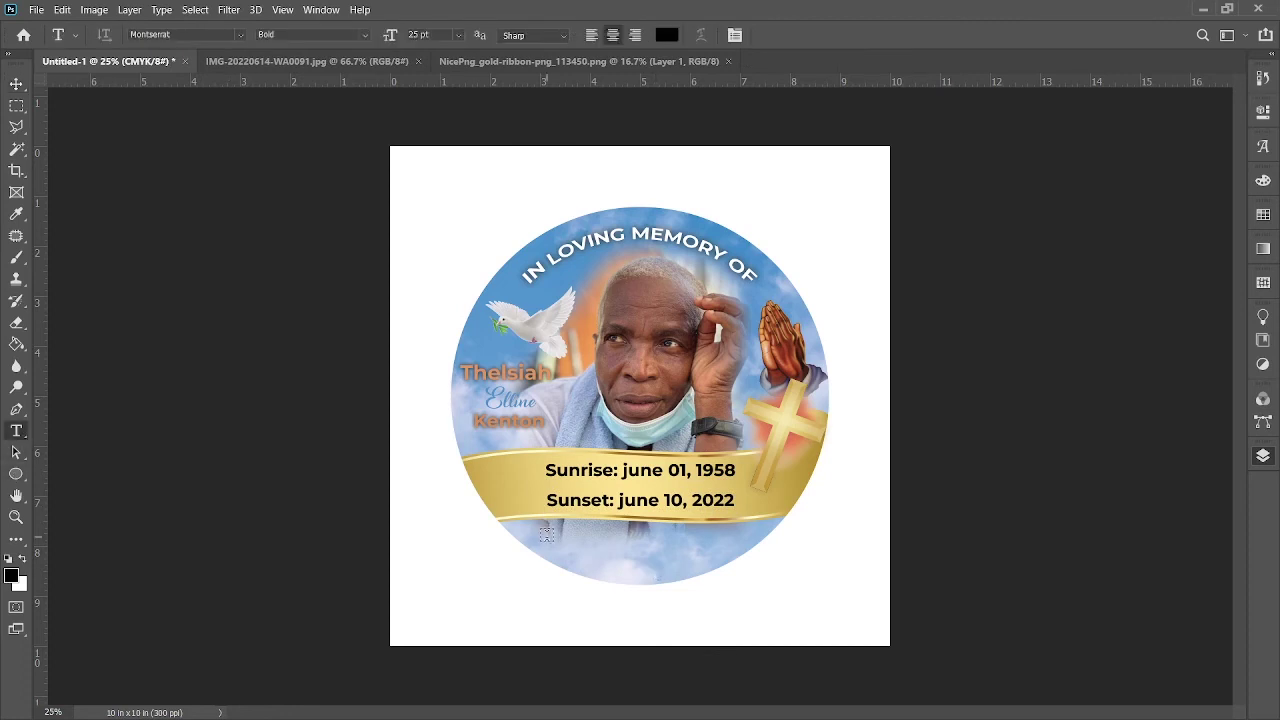
pyautogui.click(547, 537)
pyautogui.press('BackSpace')
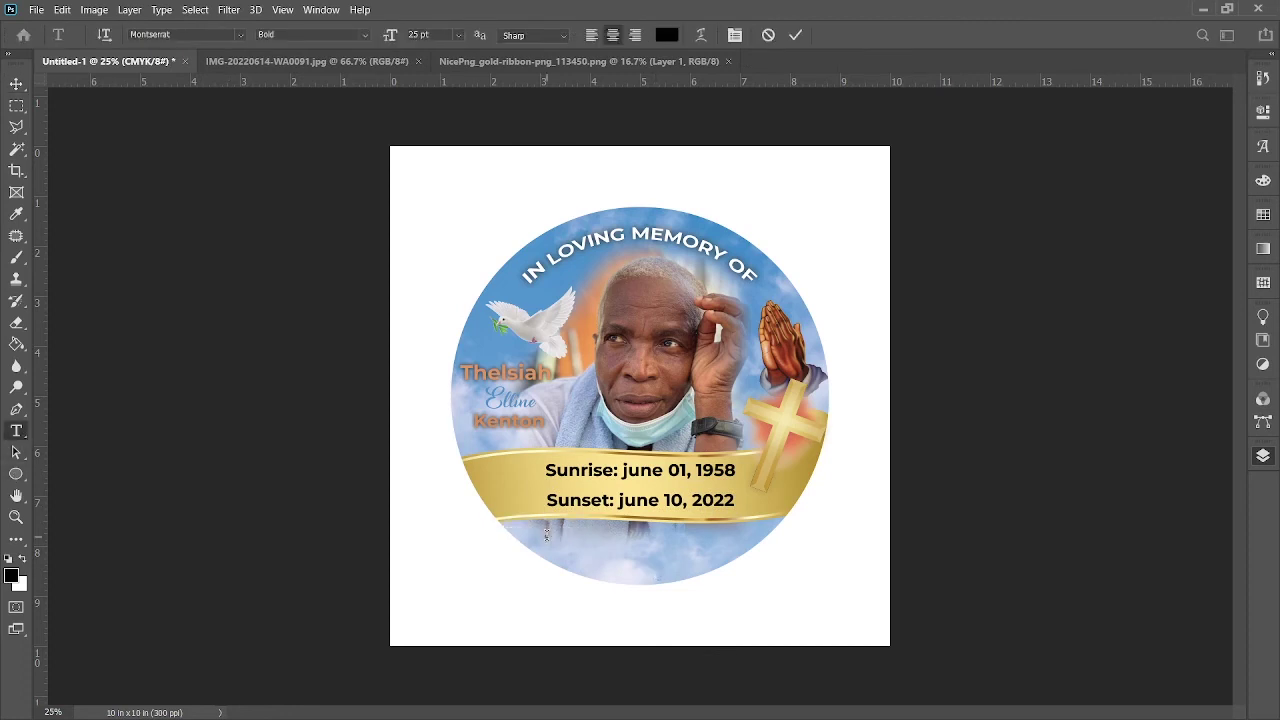
pyautogui.write('You')
pyautogui.press('BackSpace')
pyautogui.press('BackSpace')
pyautogui.press('BackSpace')
pyautogui.write('YOU ARE A')
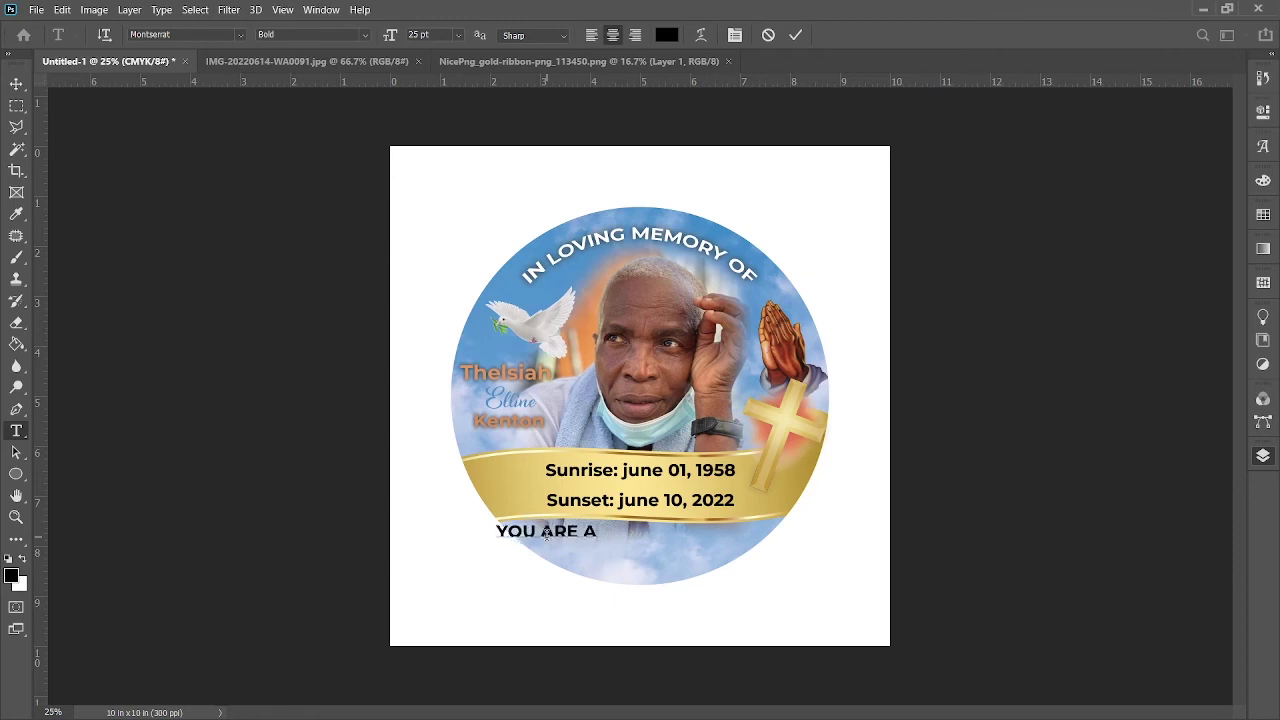
pyautogui.write('LWAYS')
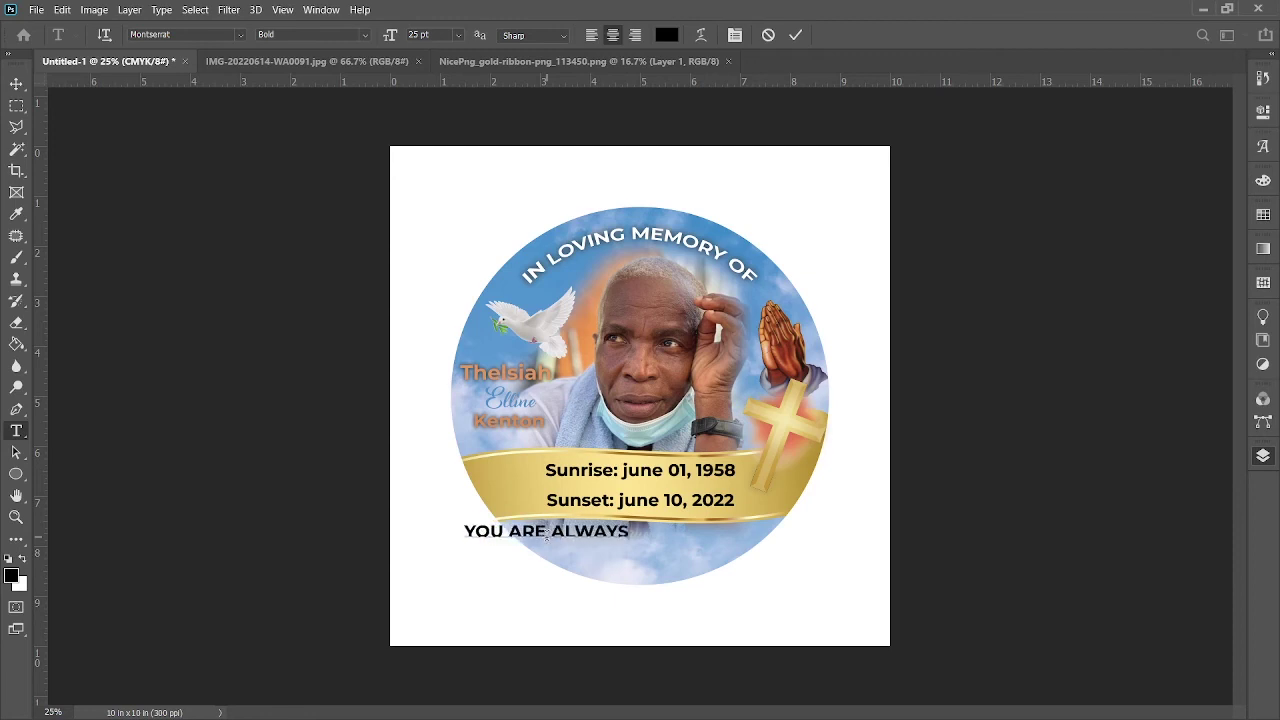
pyautogui.press('Return')
pyautogui.write('IN OUR HE')
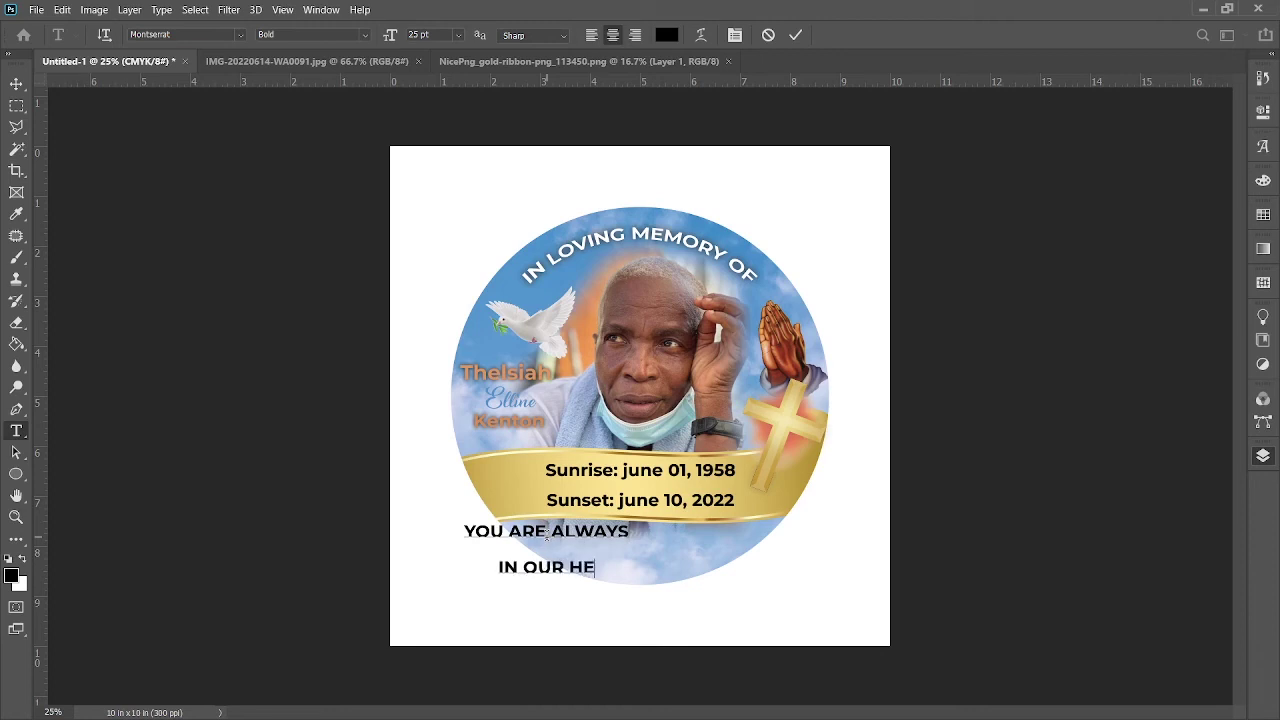
pyautogui.write('ARTS')
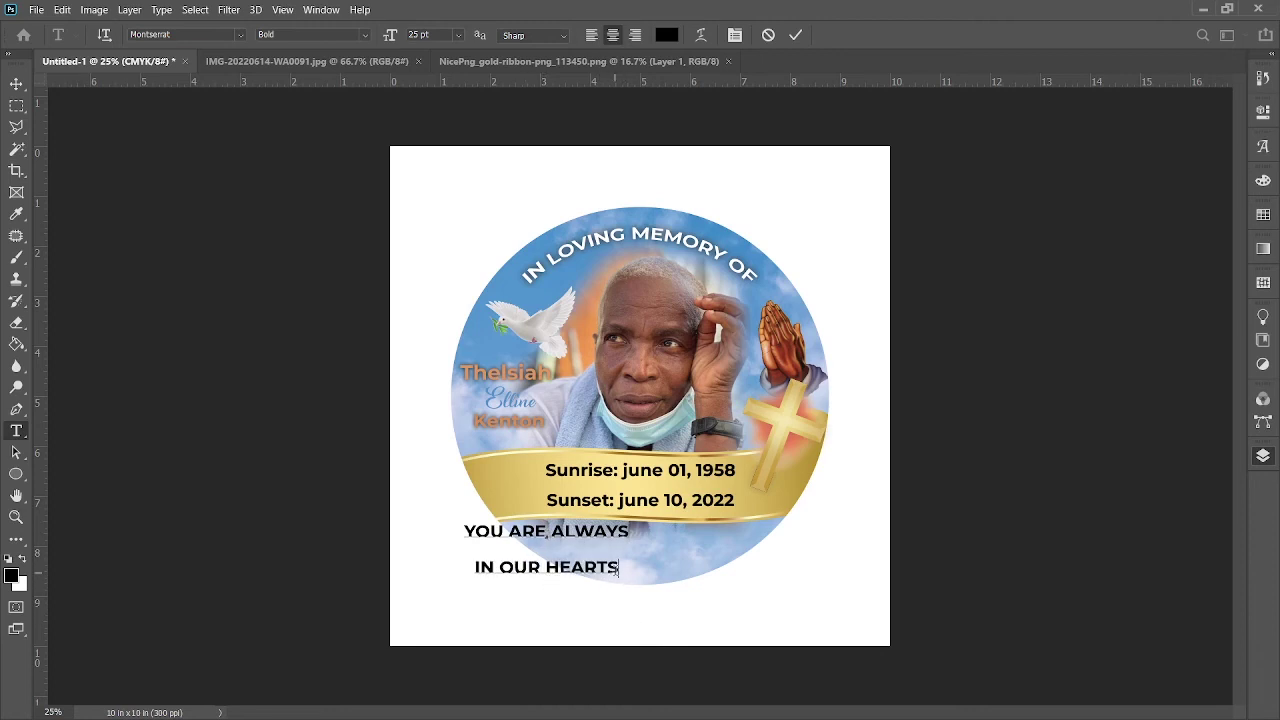
# Step: Widen the tagline's line spacing and centre it under the gold ribbon
pyautogui.hotkey('ctrl', 'a')
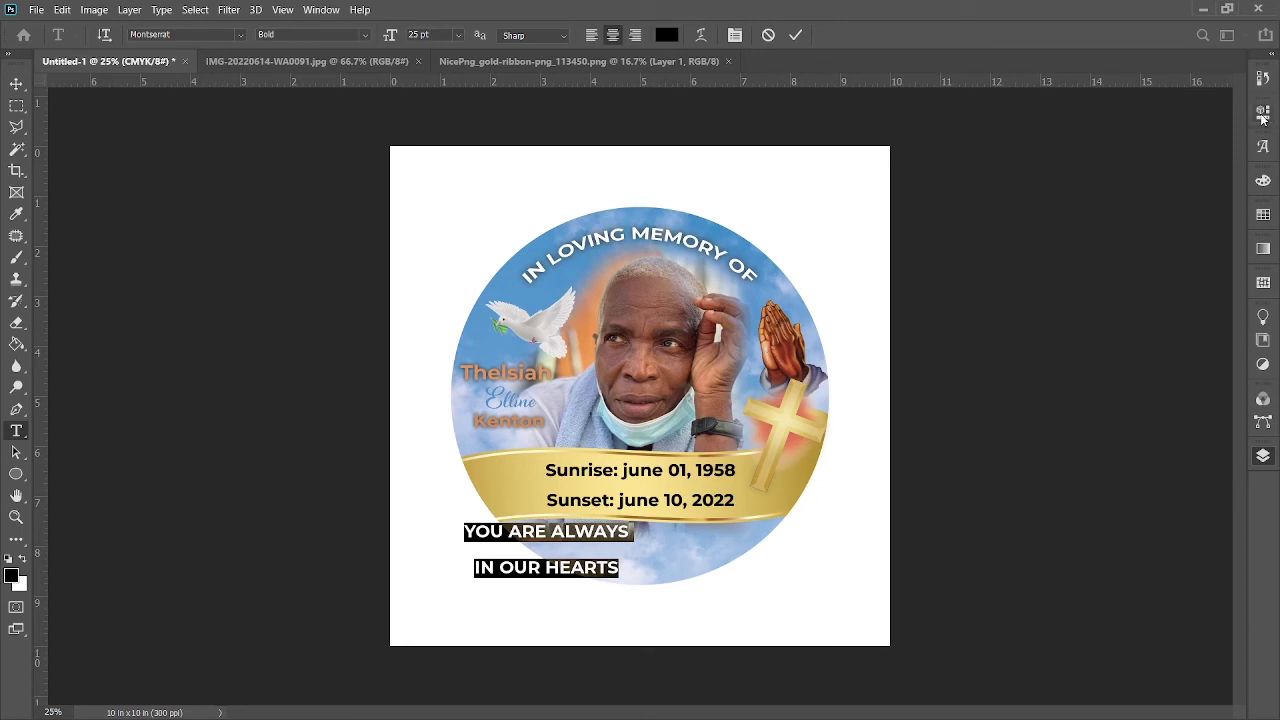
pyautogui.hotkey('alt', 'Down')
pyautogui.hotkey('alt', 'Down')
pyautogui.hotkey('alt', 'Down')
pyautogui.hotkey('alt', 'Down')
pyautogui.hotkey('alt', 'Down')
pyautogui.hotkey('alt', 'Down')
pyautogui.hotkey('alt', 'Down')
pyautogui.hotkey('alt', 'Down')
pyautogui.hotkey('alt', 'Down')
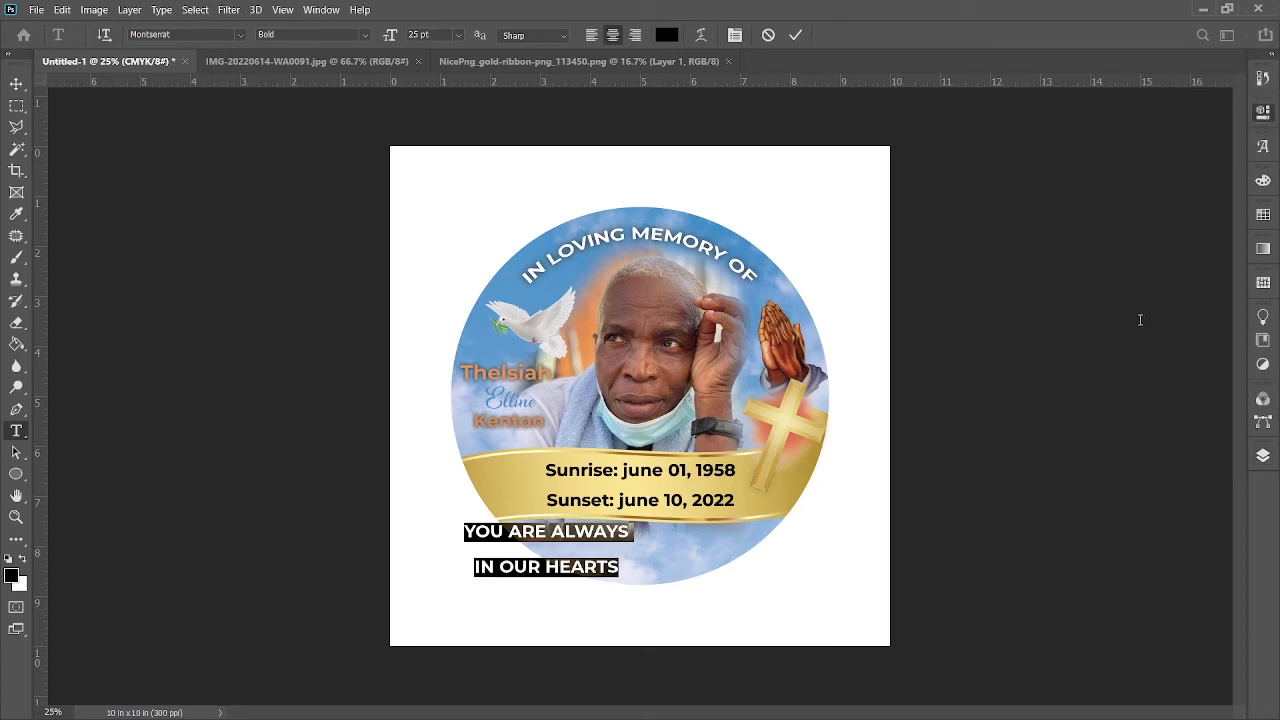
pyautogui.hotkey('alt', 'Down')
pyautogui.hotkey('alt', 'Down')
pyautogui.hotkey('alt', 'Down')
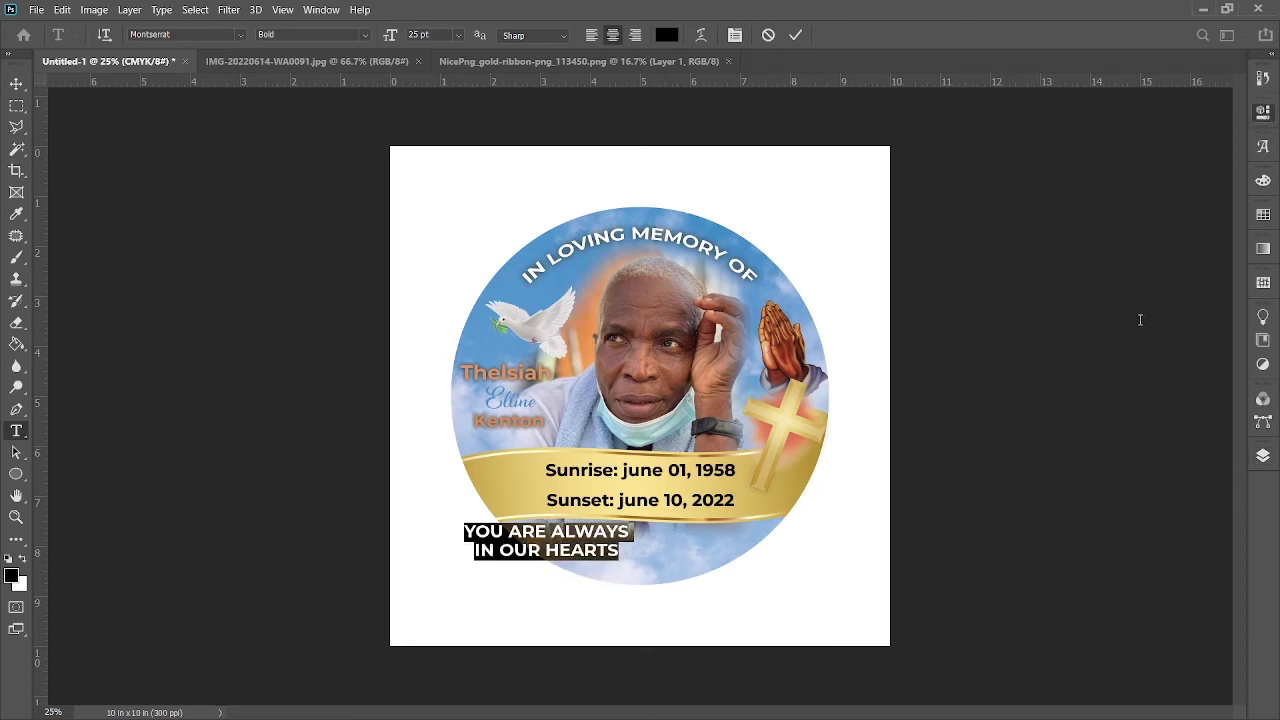
pyautogui.moveTo(614, 628); pyautogui.dragTo(703, 629)
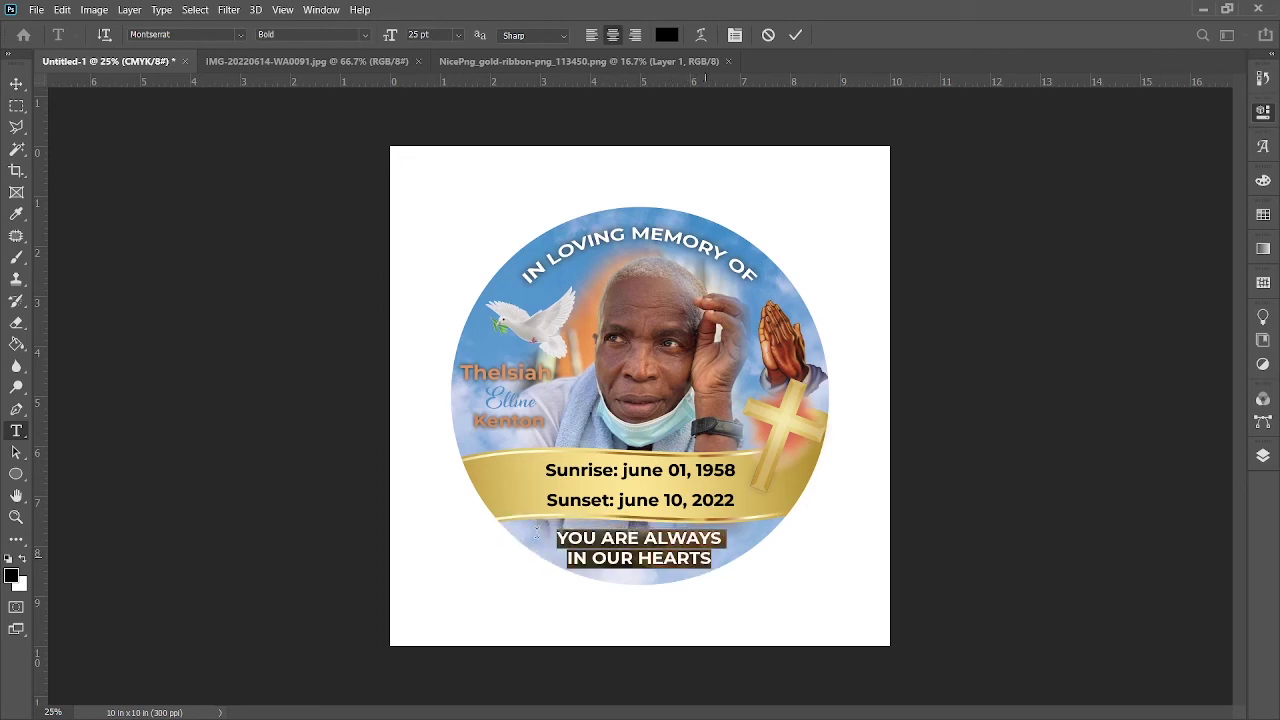
# Step: Reduce the tagline to 20 pt and tighten its line spacing
pyautogui.click(414, 34)
pyautogui.press('Down')
pyautogui.press('Down')
pyautogui.press('Down')
pyautogui.press('Down')
pyautogui.press('Down')
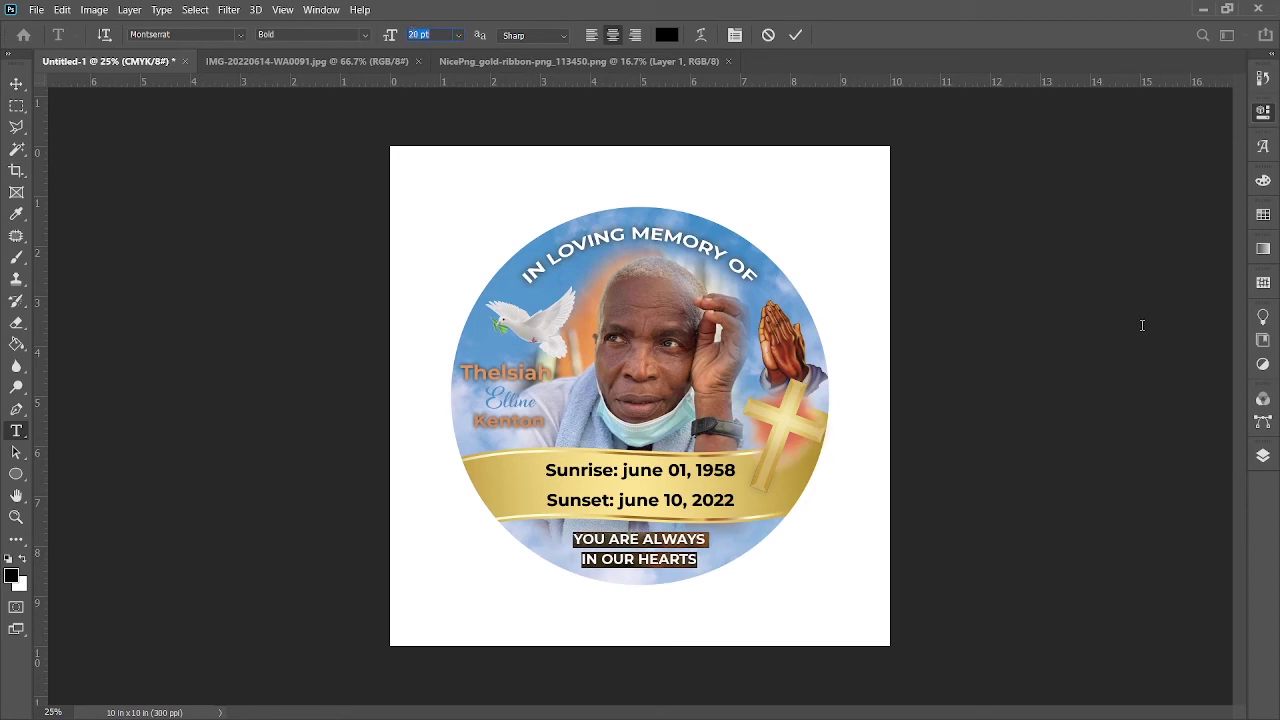
pyautogui.press('Return')
pyautogui.hotkey('alt', 'Up')
pyautogui.hotkey('alt', 'Up')
pyautogui.hotkey('alt', 'Up')
pyautogui.hotkey('alt', 'Up')
pyautogui.hotkey('alt', 'Up')
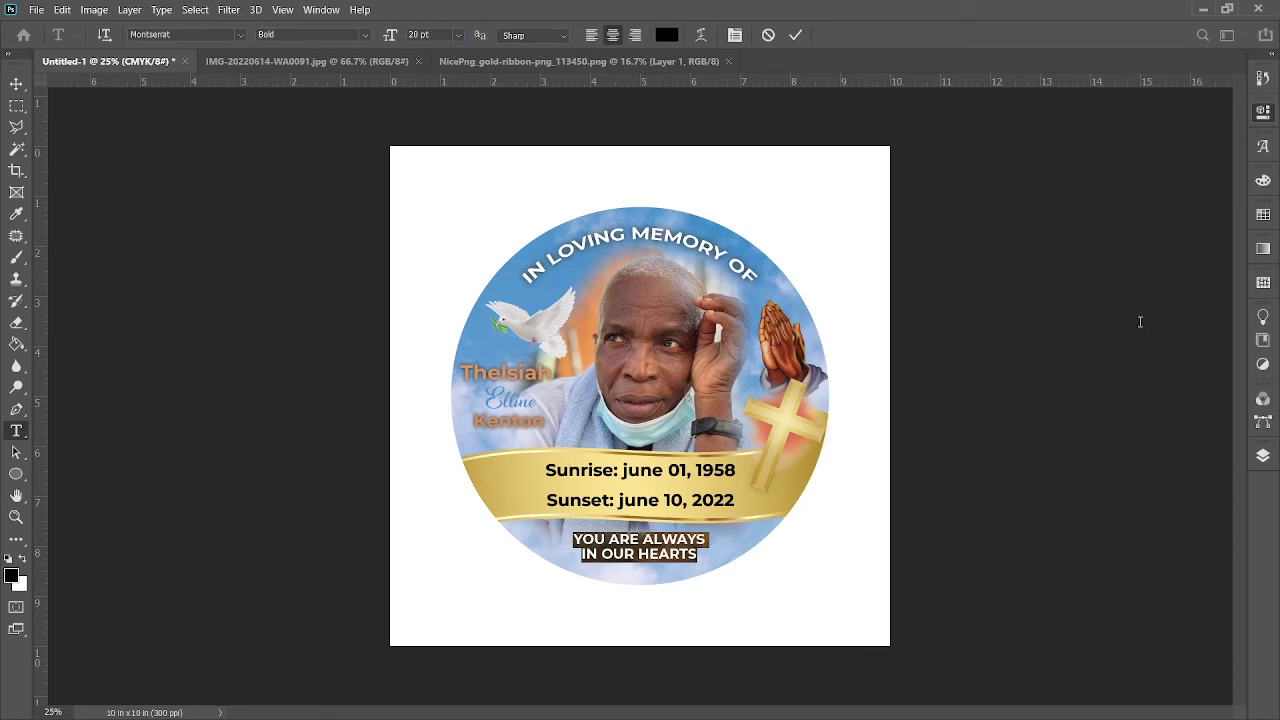
# Step: Colour the tagline with blue sampled from the sky and commit it
pyautogui.click(667, 35)
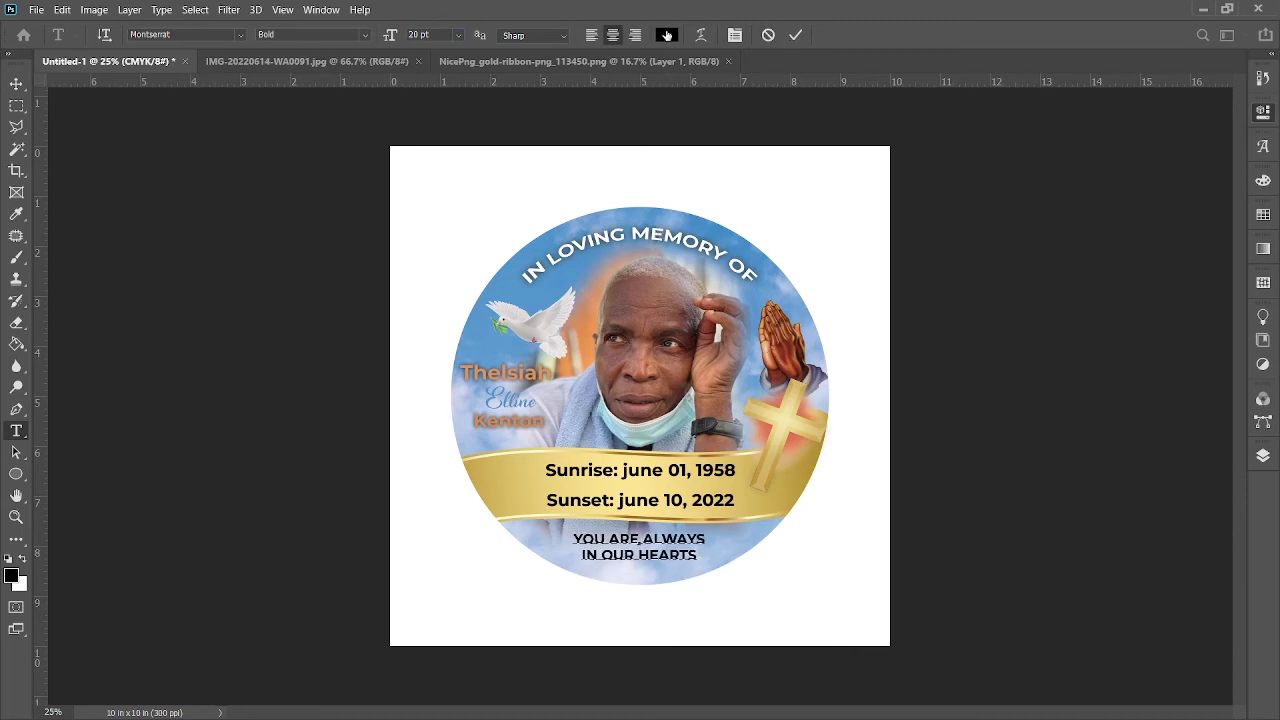
pyautogui.click(588, 316)
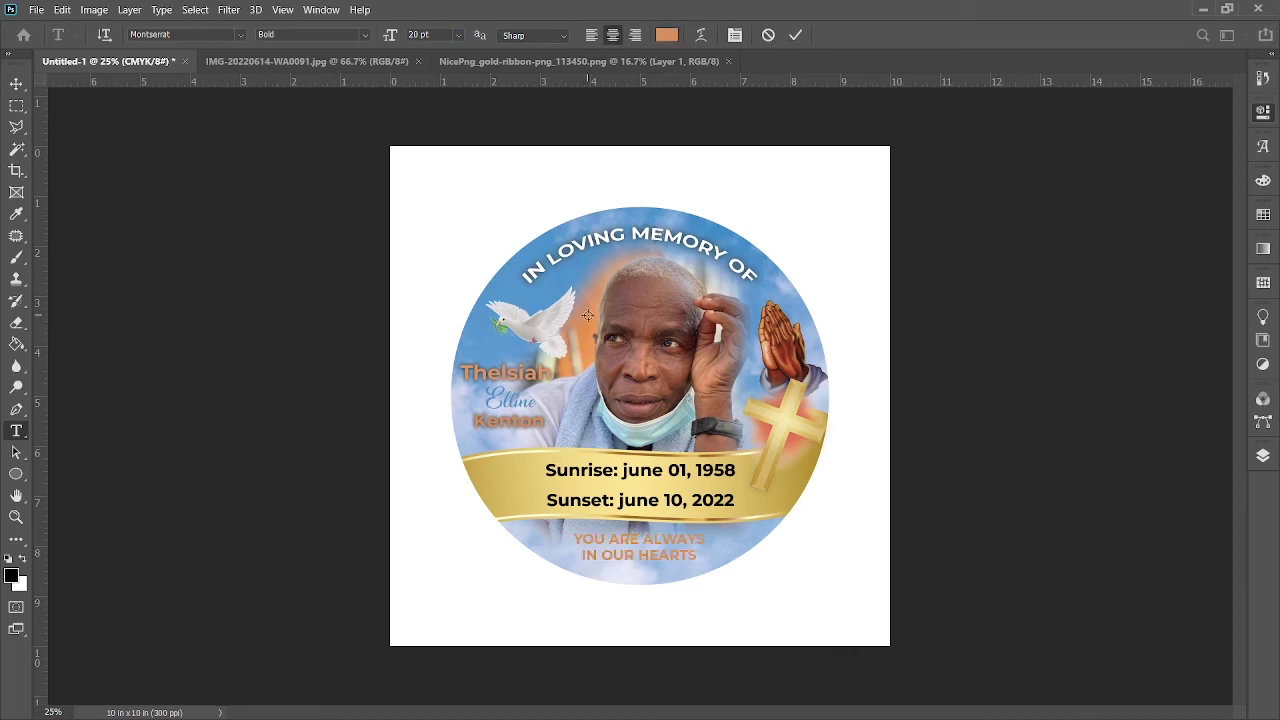
pyautogui.click(791, 440)
pyautogui.click(751, 255)
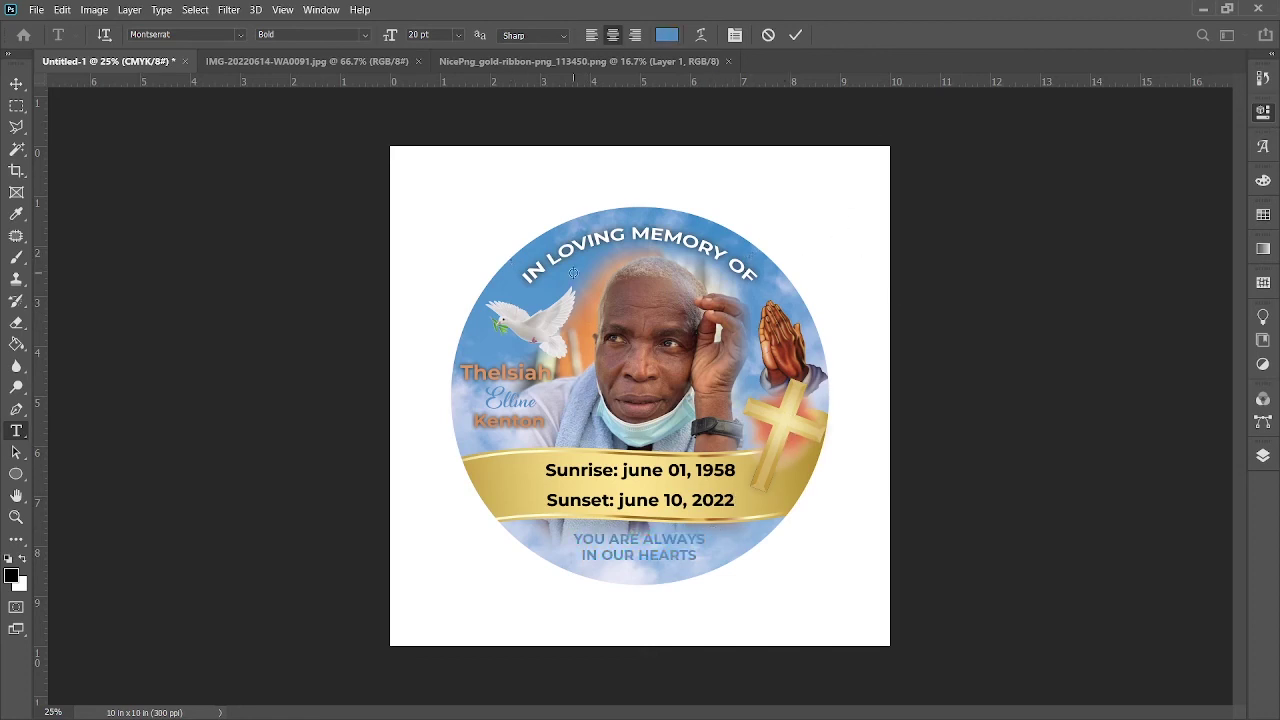
pyautogui.click(795, 34)
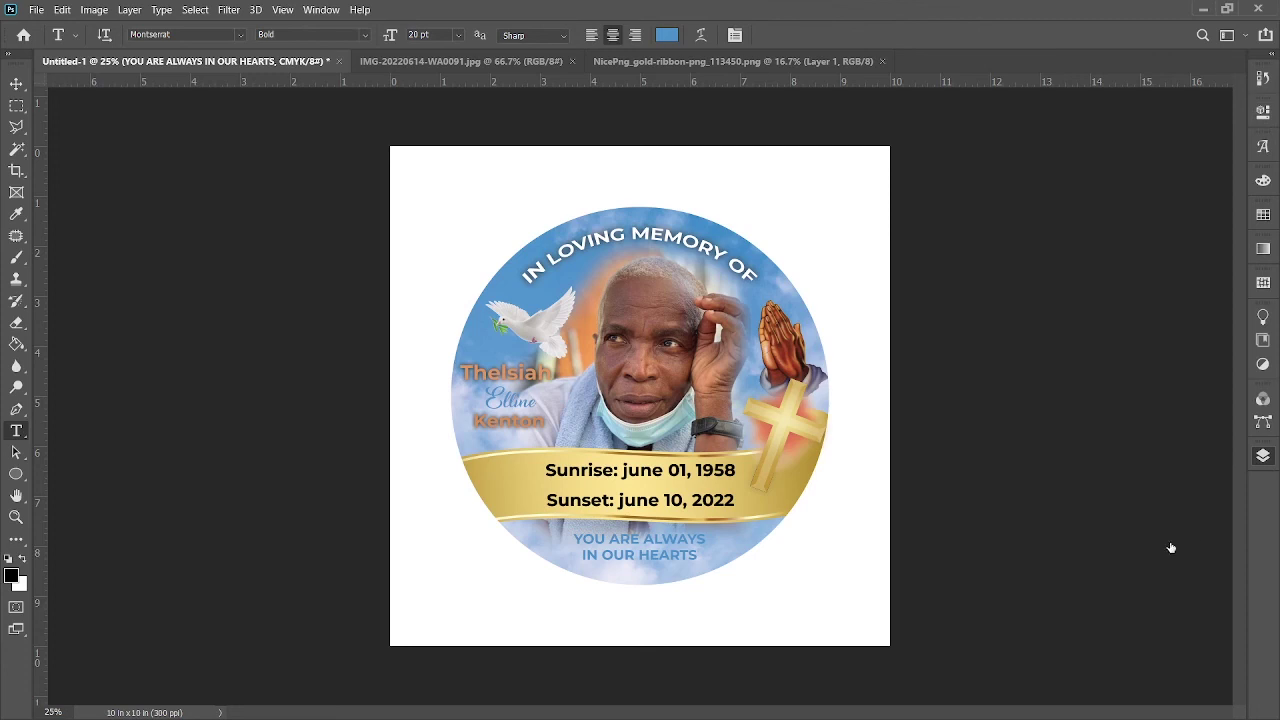
# Step: Review the layer effects on the surname and first-name text layers
pyautogui.press('h')
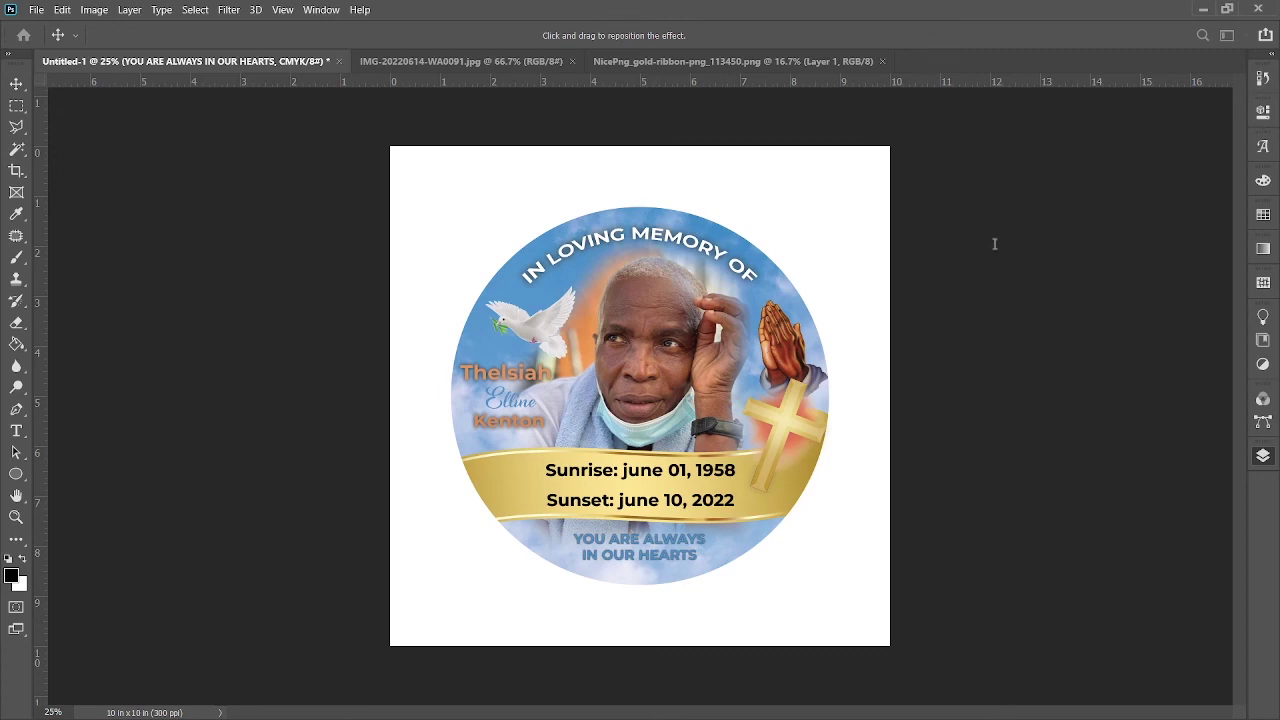
pyautogui.press('t')
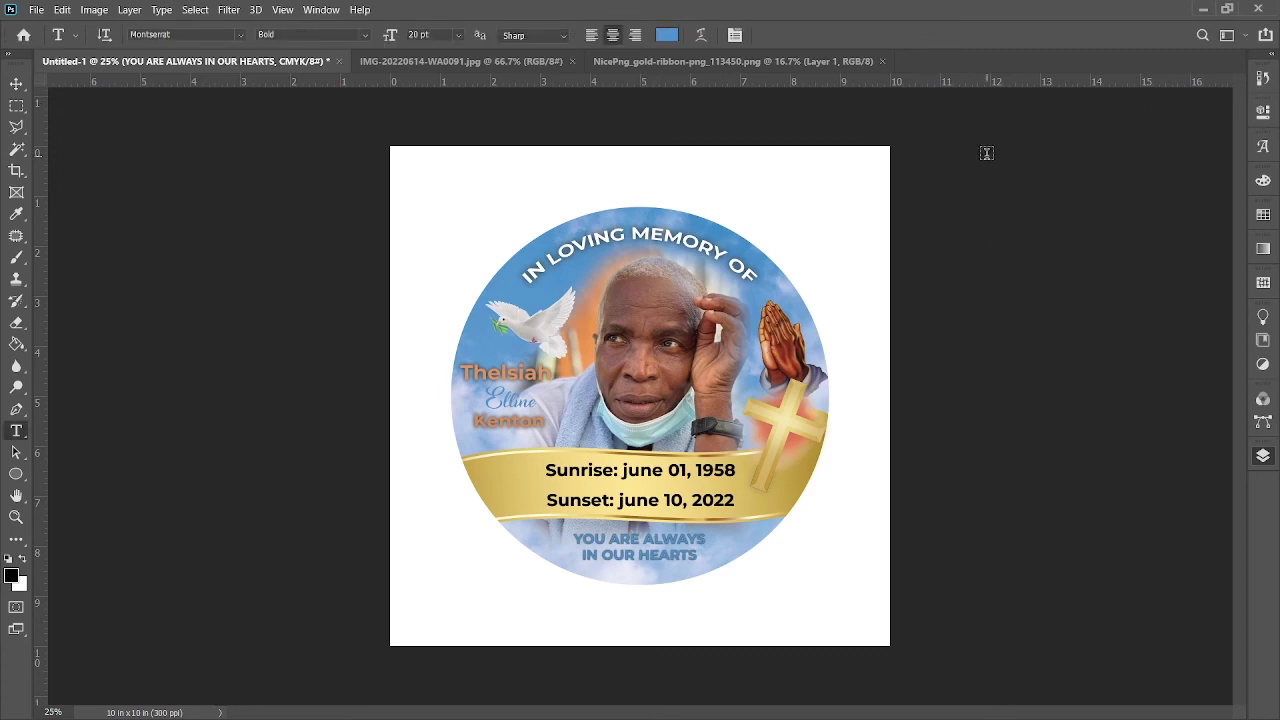
pyautogui.click(16, 83)
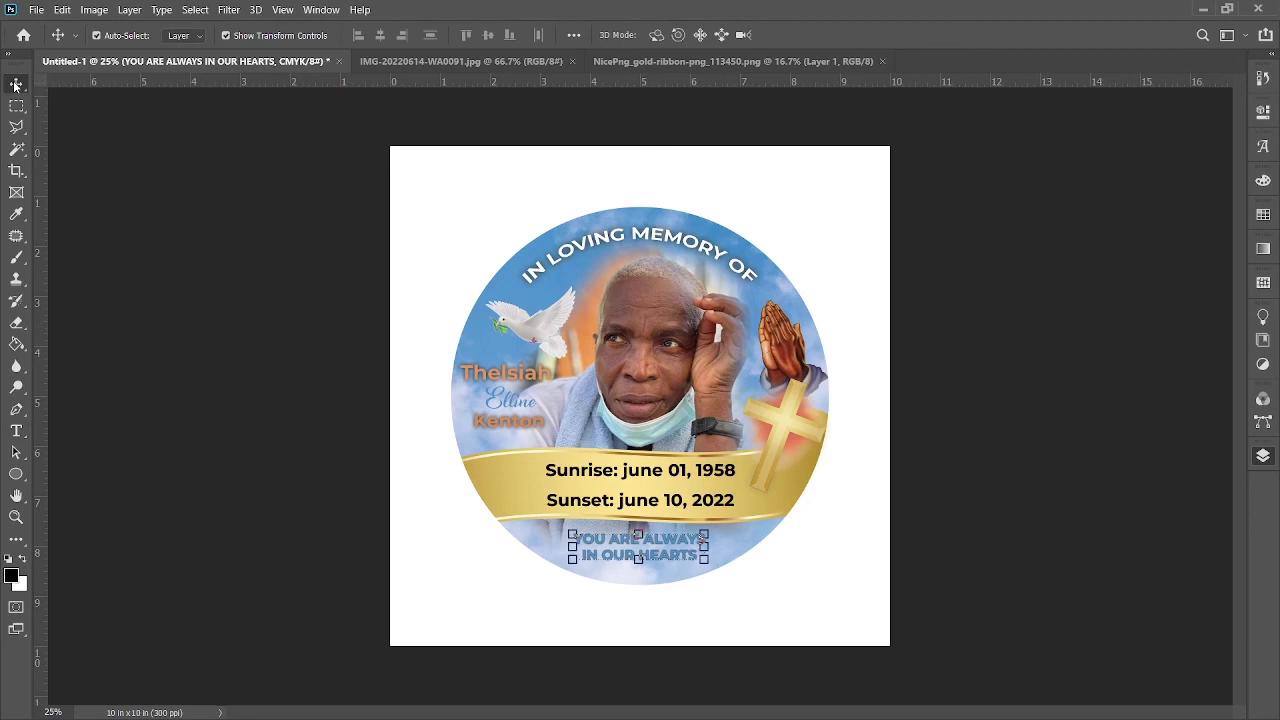
pyautogui.click(516, 424)
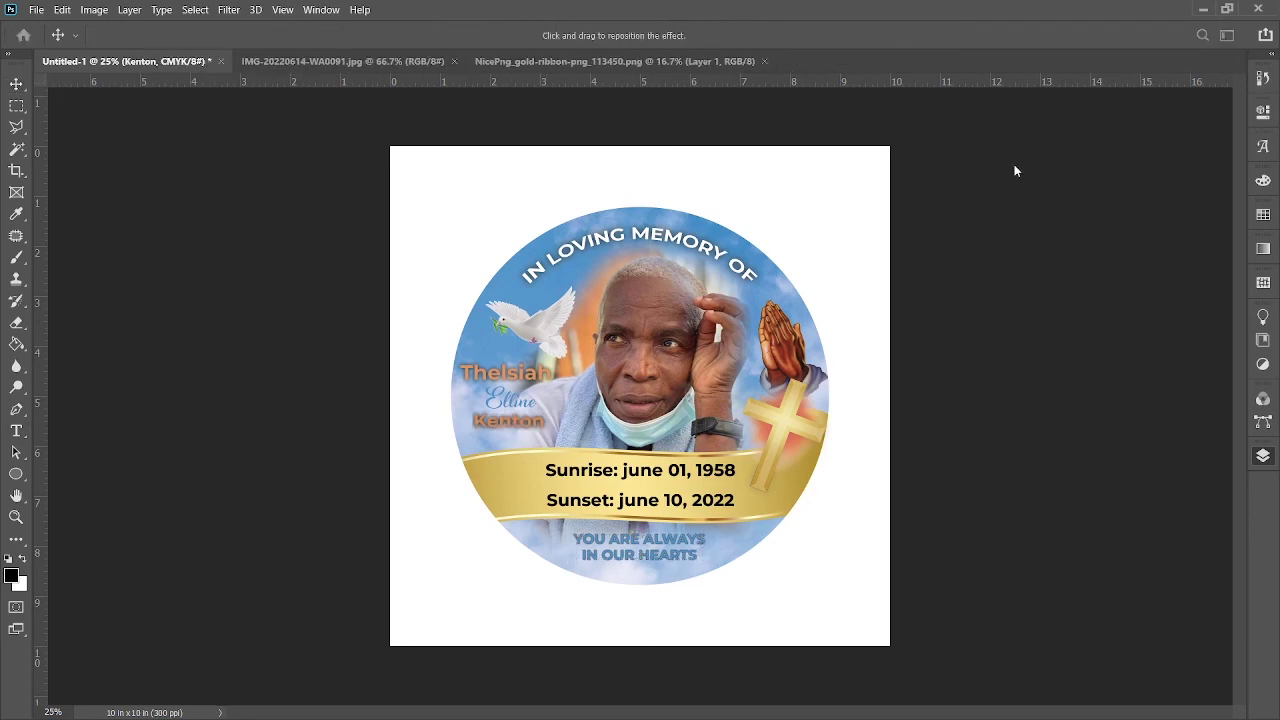
pyautogui.press('Return')
pyautogui.click(512, 374)
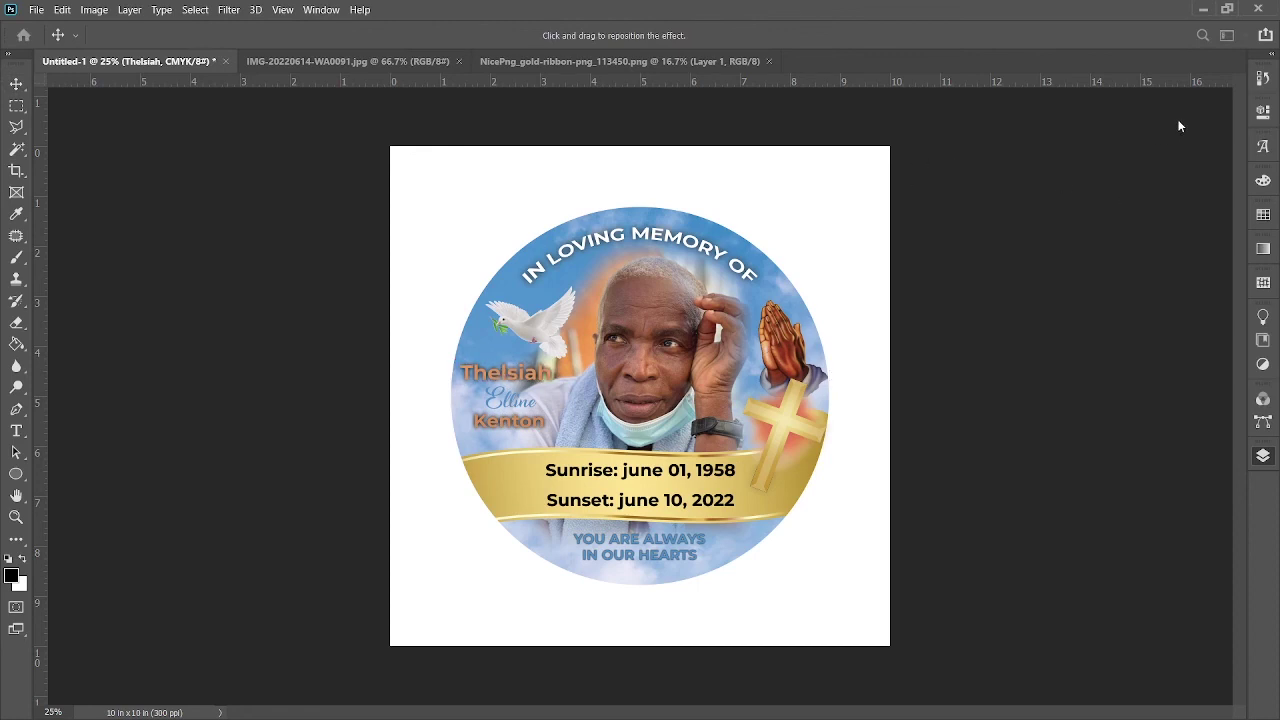
pyautogui.press('Return')
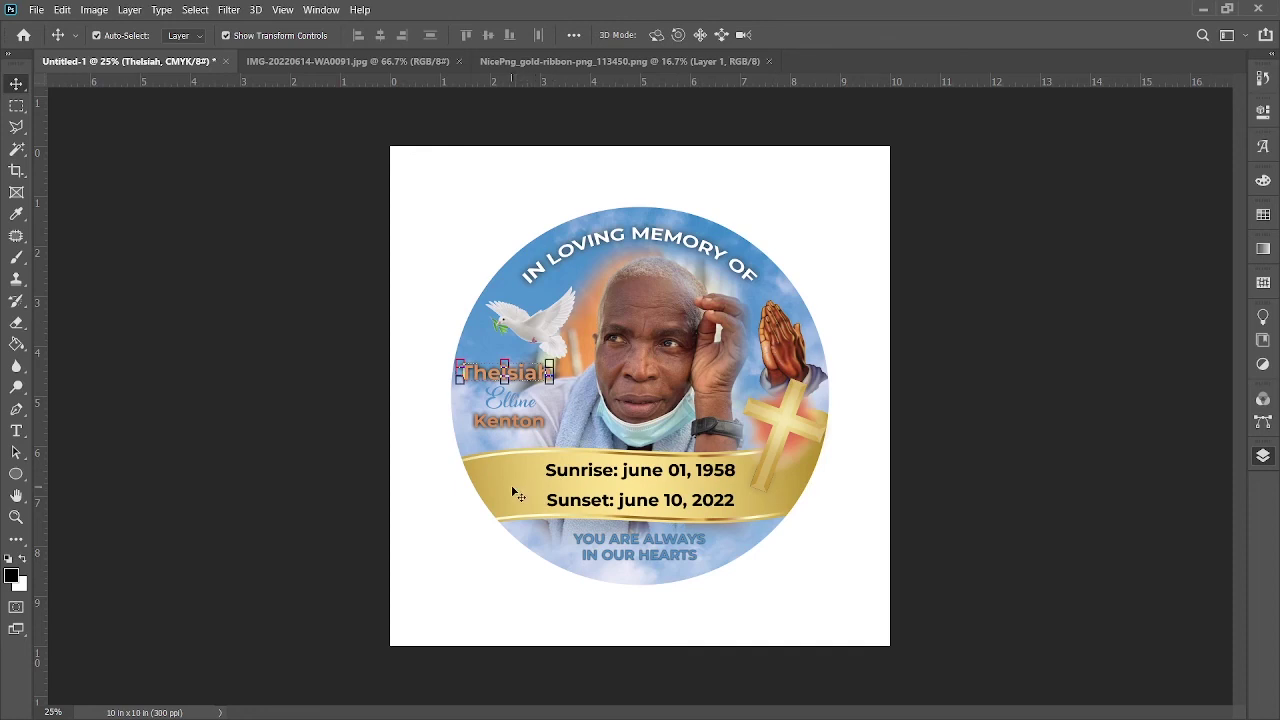
# Step: Nudge the dove a few pixels left and select the Sunrise date line
pyautogui.click(545, 335)
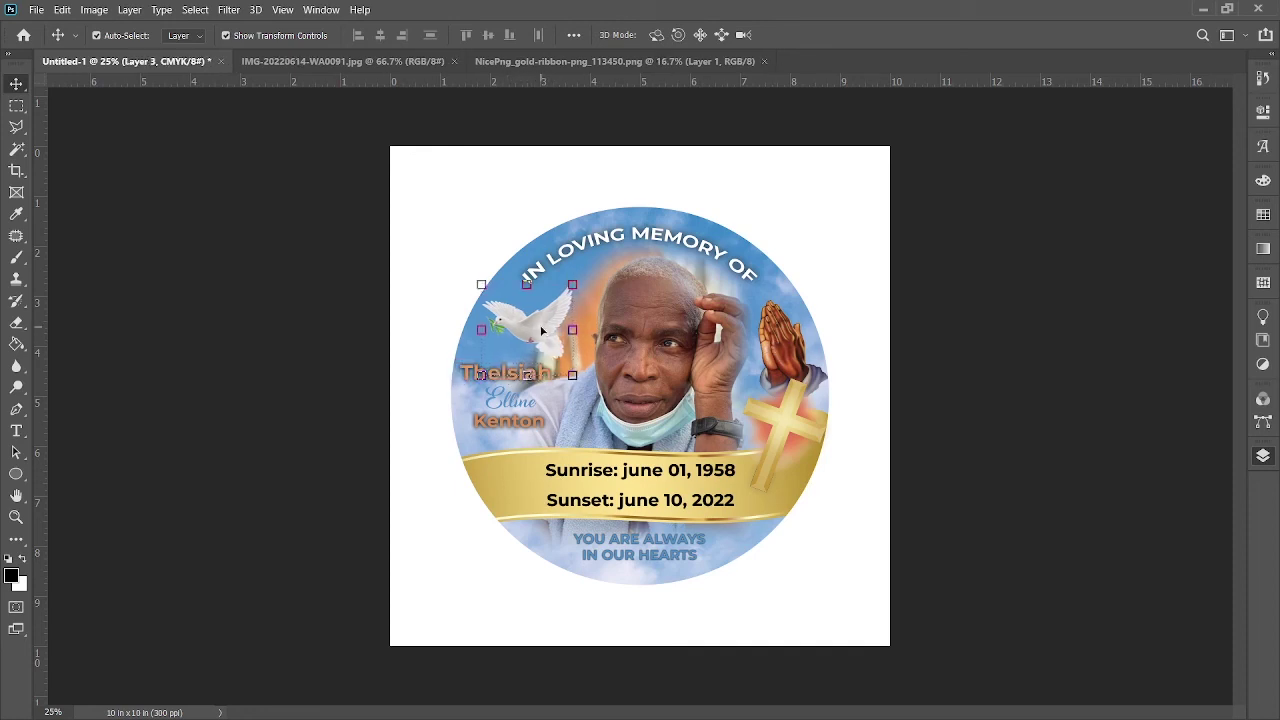
pyautogui.hotkey('shift', 'Left')
pyautogui.press('Left')
pyautogui.press('Left')
pyautogui.press('Left')
pyautogui.press('Left')
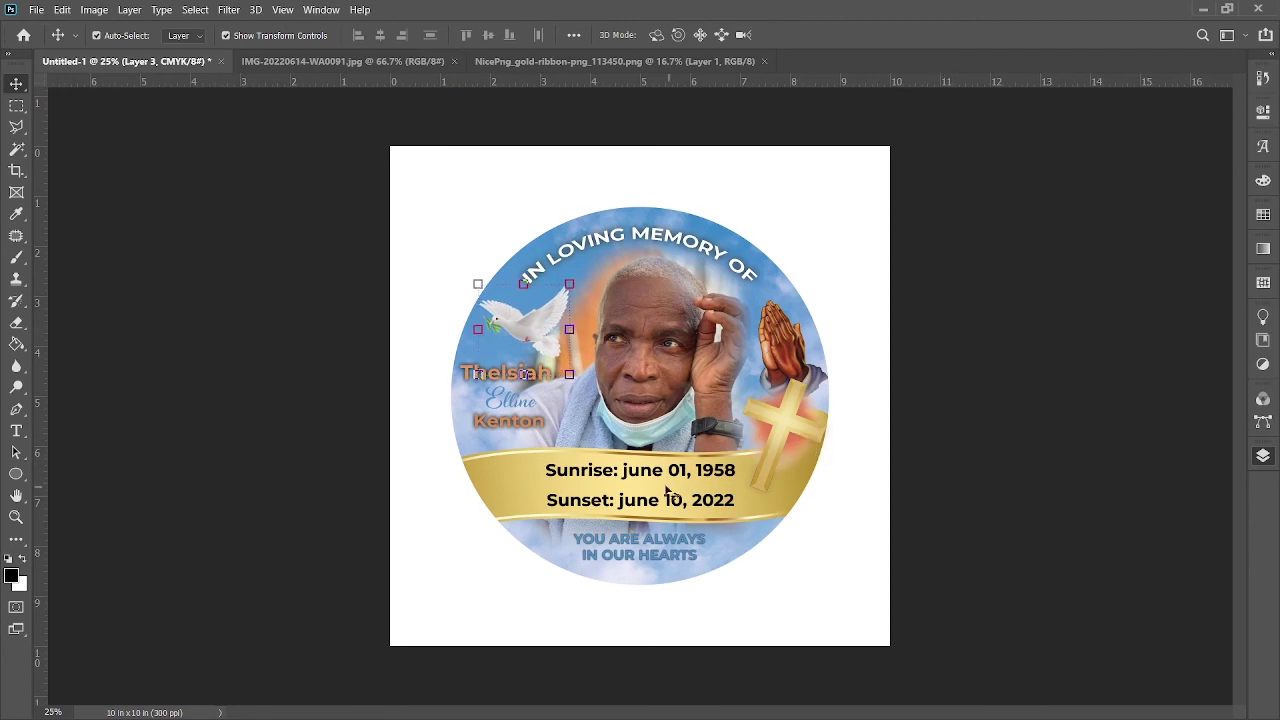
pyautogui.click(16, 431)
pyautogui.moveTo(735, 470); pyautogui.dragTo(480, 451)
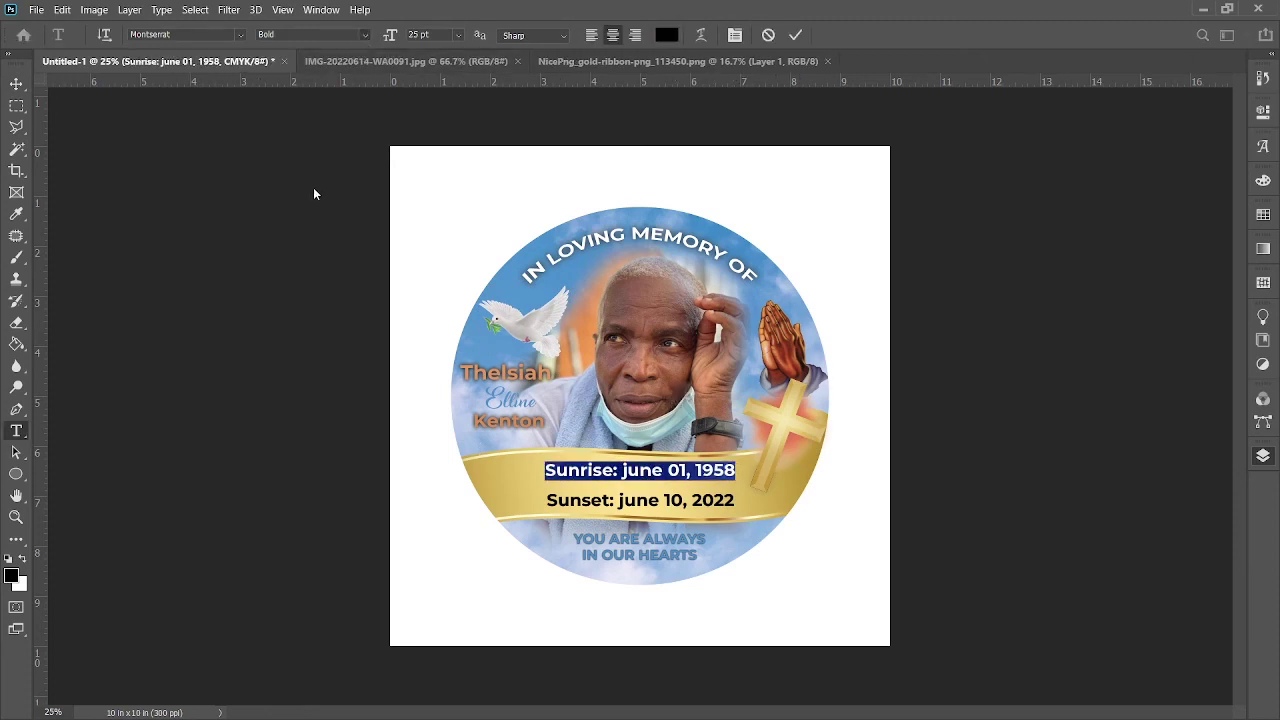
# Step: Set the Sunrise and Sunset date lines to SemiBold and commit both edits
pyautogui.click(795, 35)
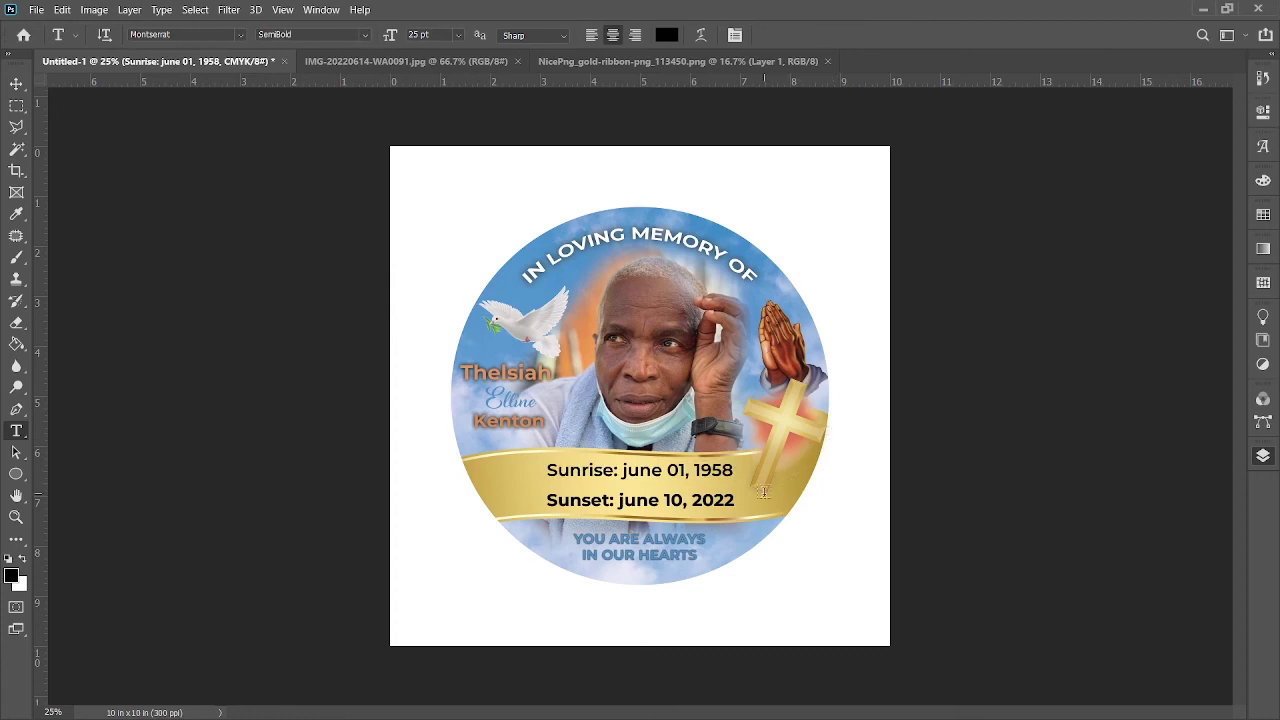
pyautogui.moveTo(736, 500); pyautogui.dragTo(544, 500)
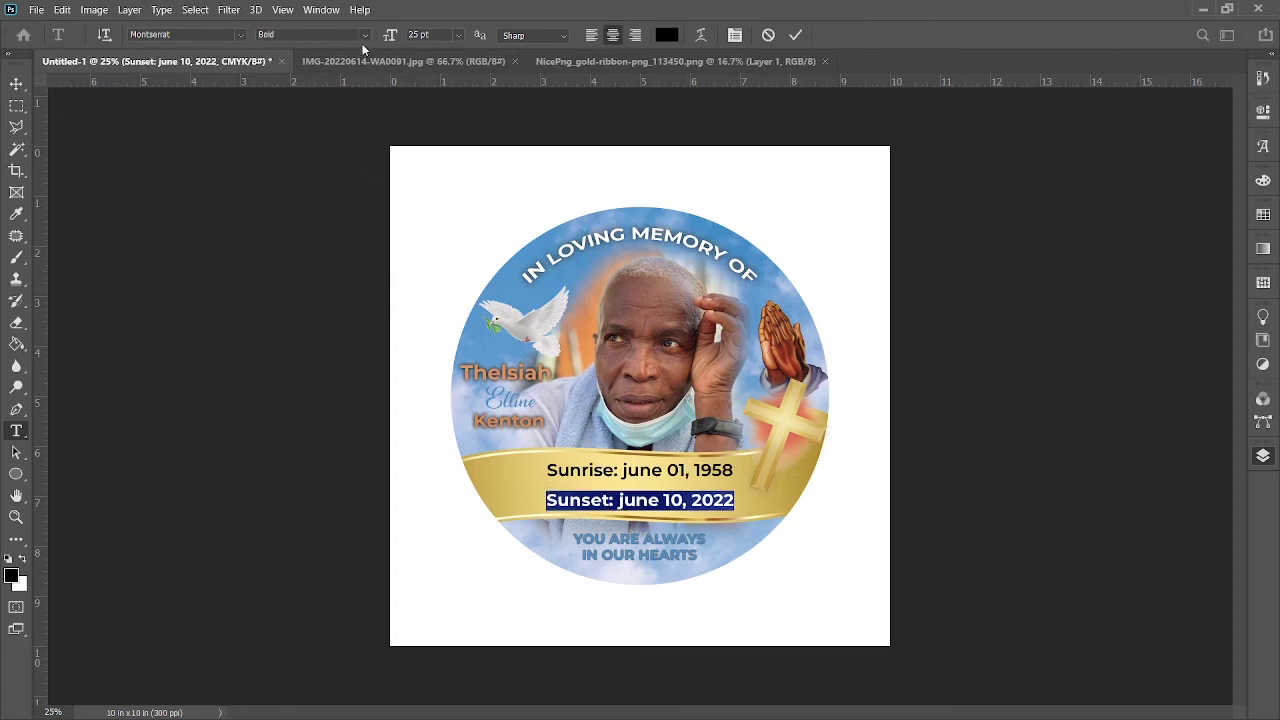
pyautogui.press('Up')
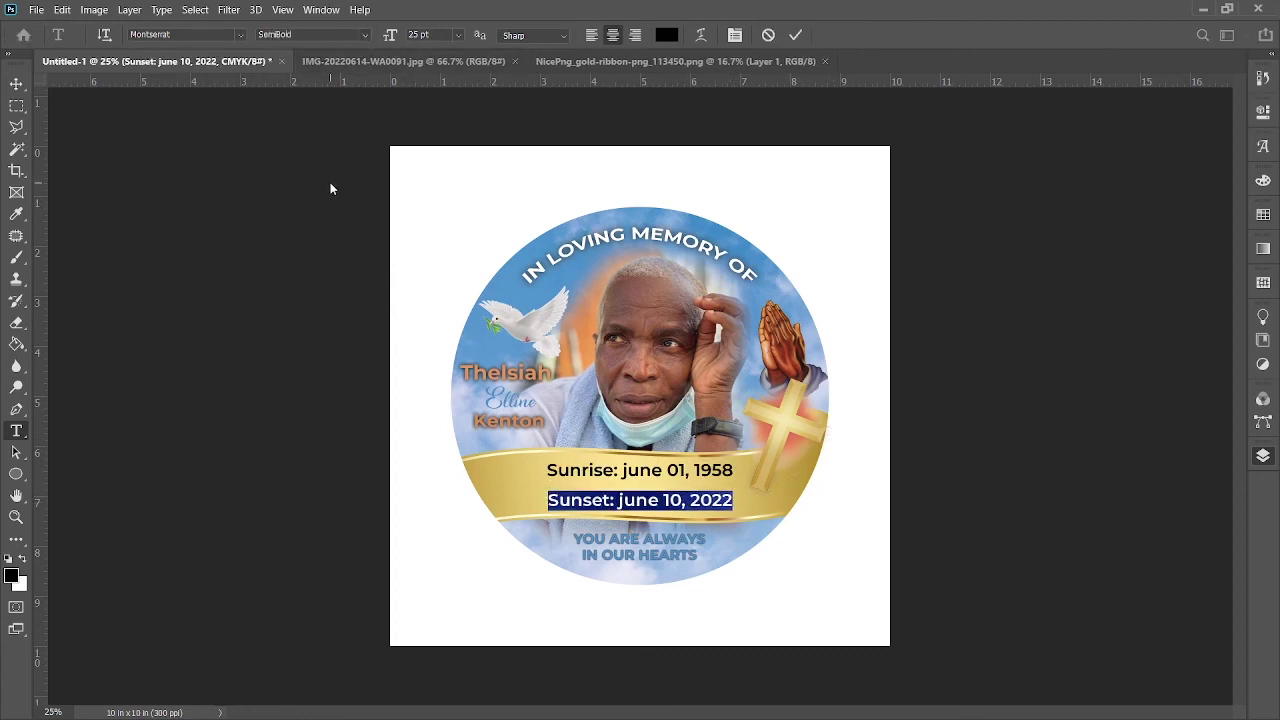
pyautogui.click(796, 35)
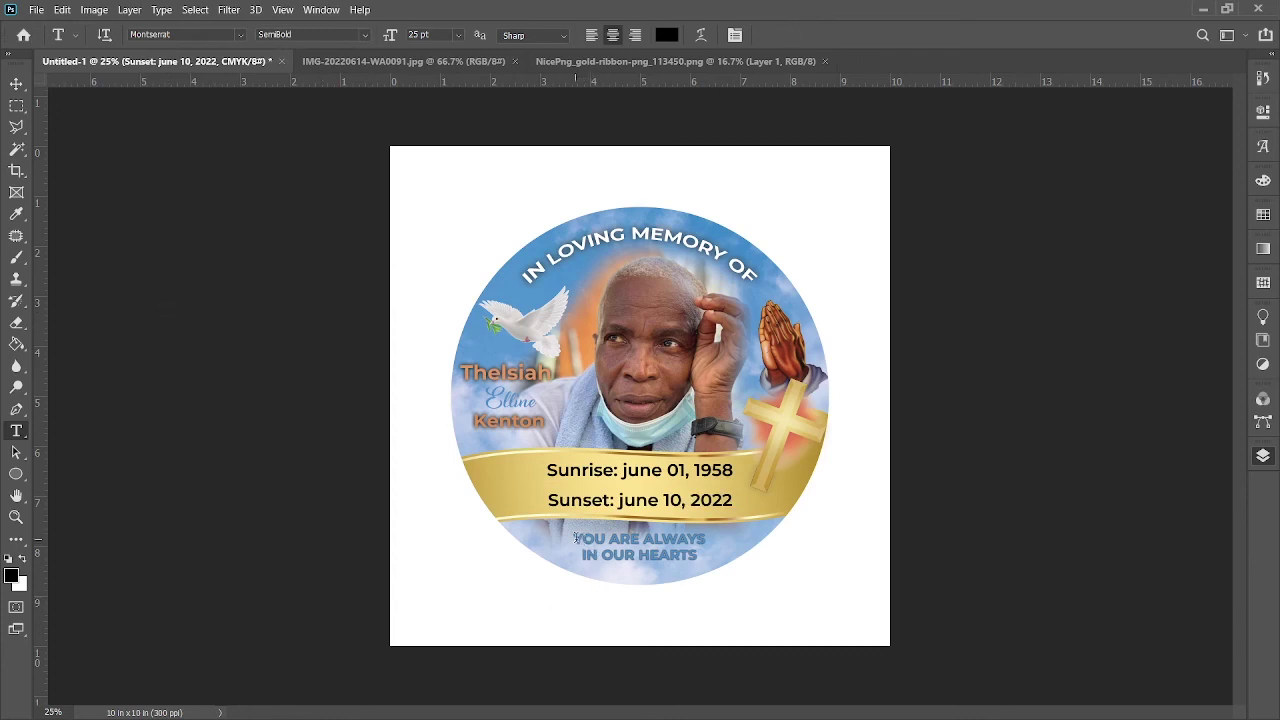
# Step: Select all the tagline text, then finish editing it
pyautogui.click(576, 538)
pyautogui.hotkey('ctrl', 'a')
pyautogui.click(1150, 548)
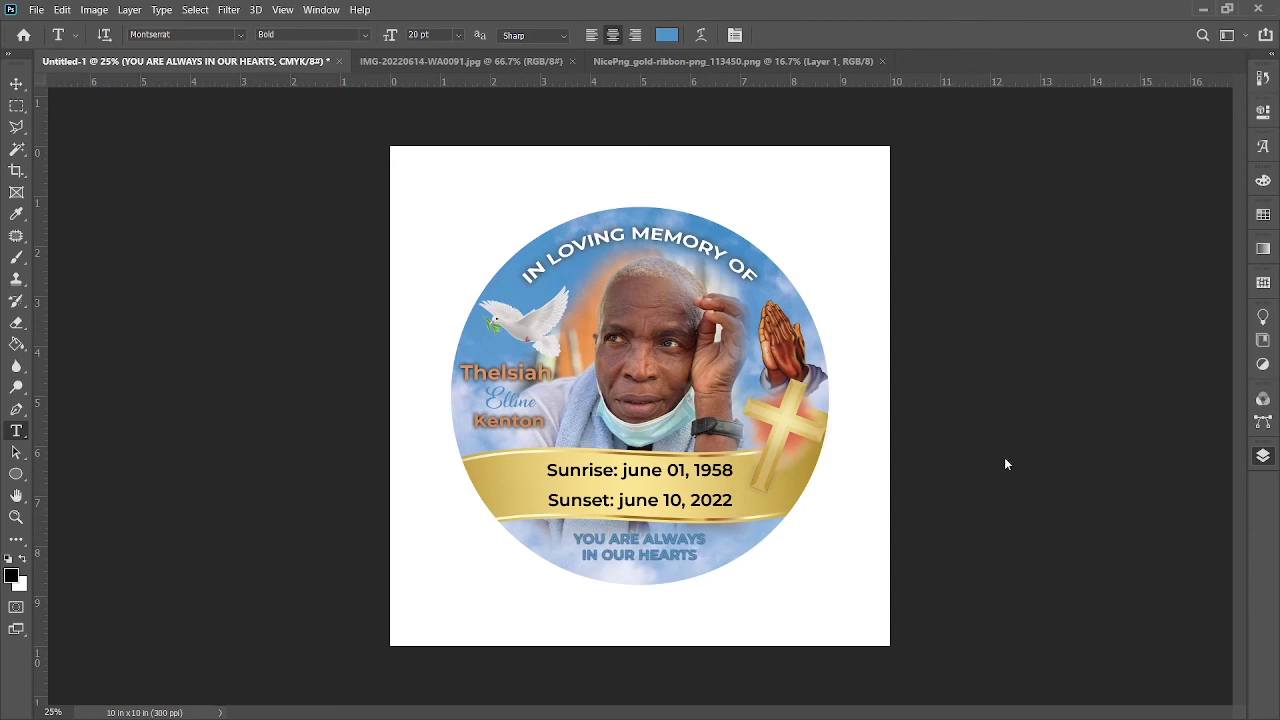
# Step: Select the middle-name text layer, then deselect it with the Move tool
pyautogui.press('h')
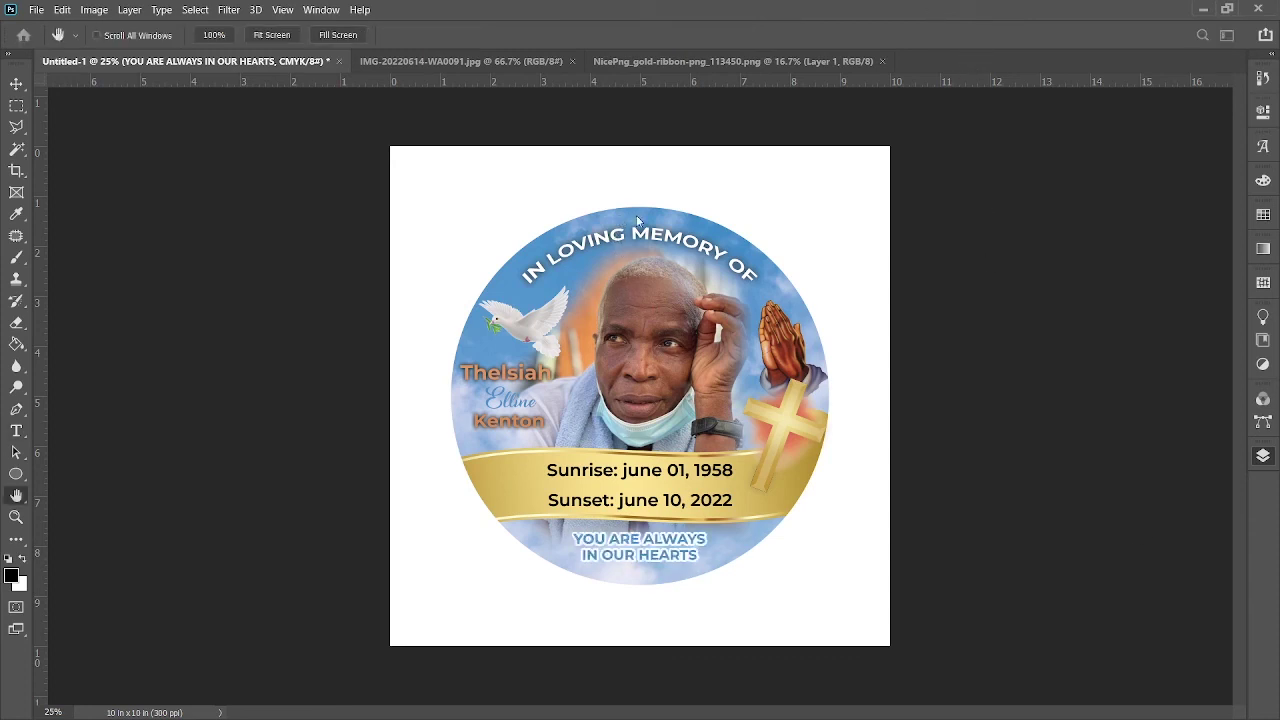
pyautogui.press('t')
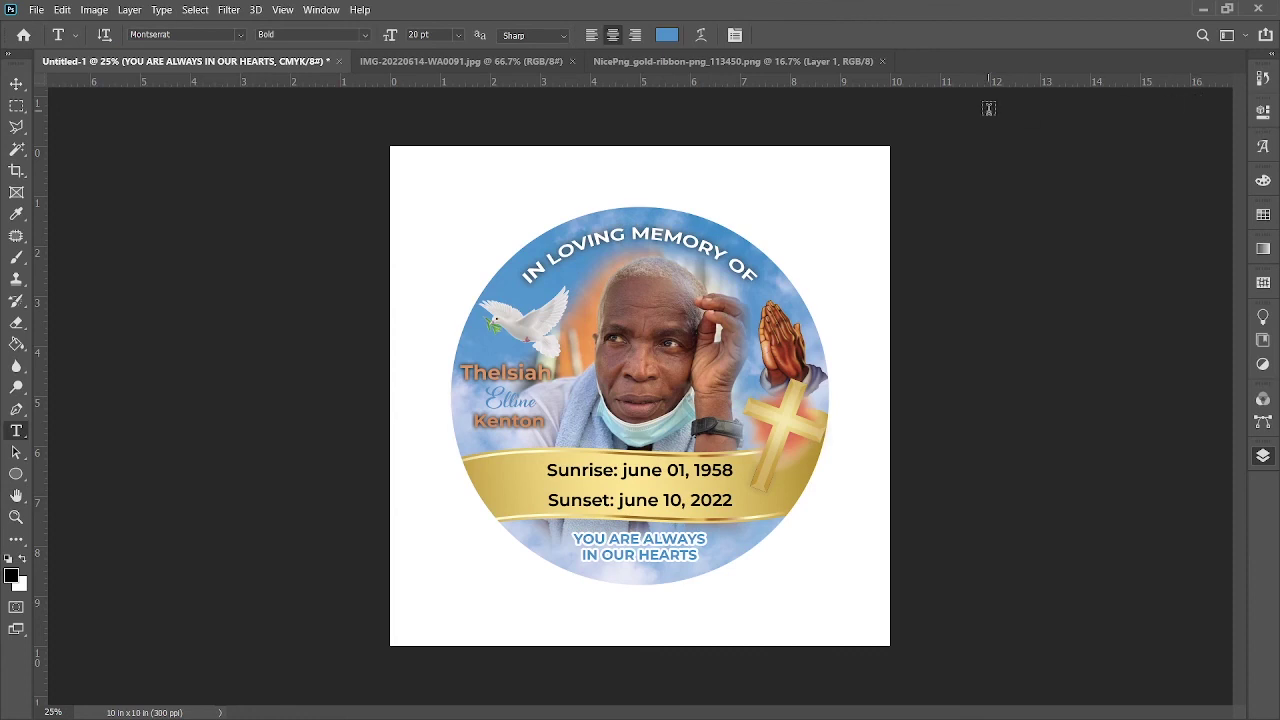
pyautogui.click(16, 82)
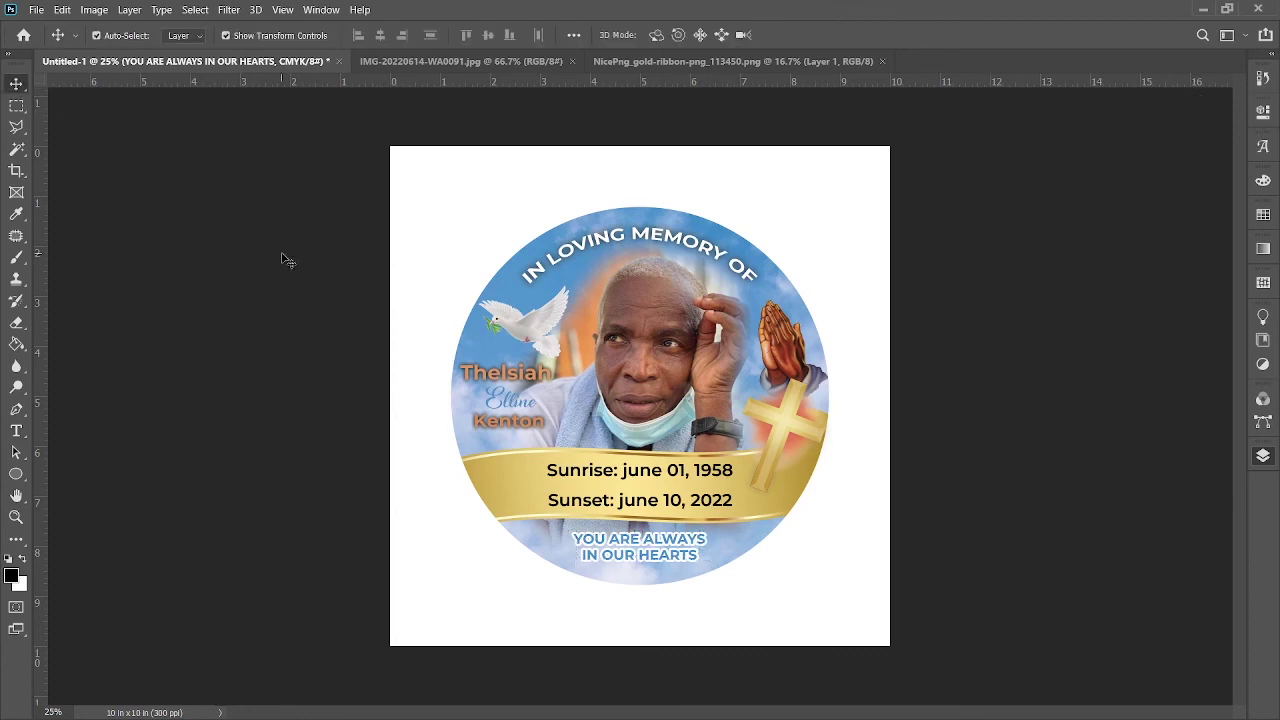
pyautogui.click(512, 405)
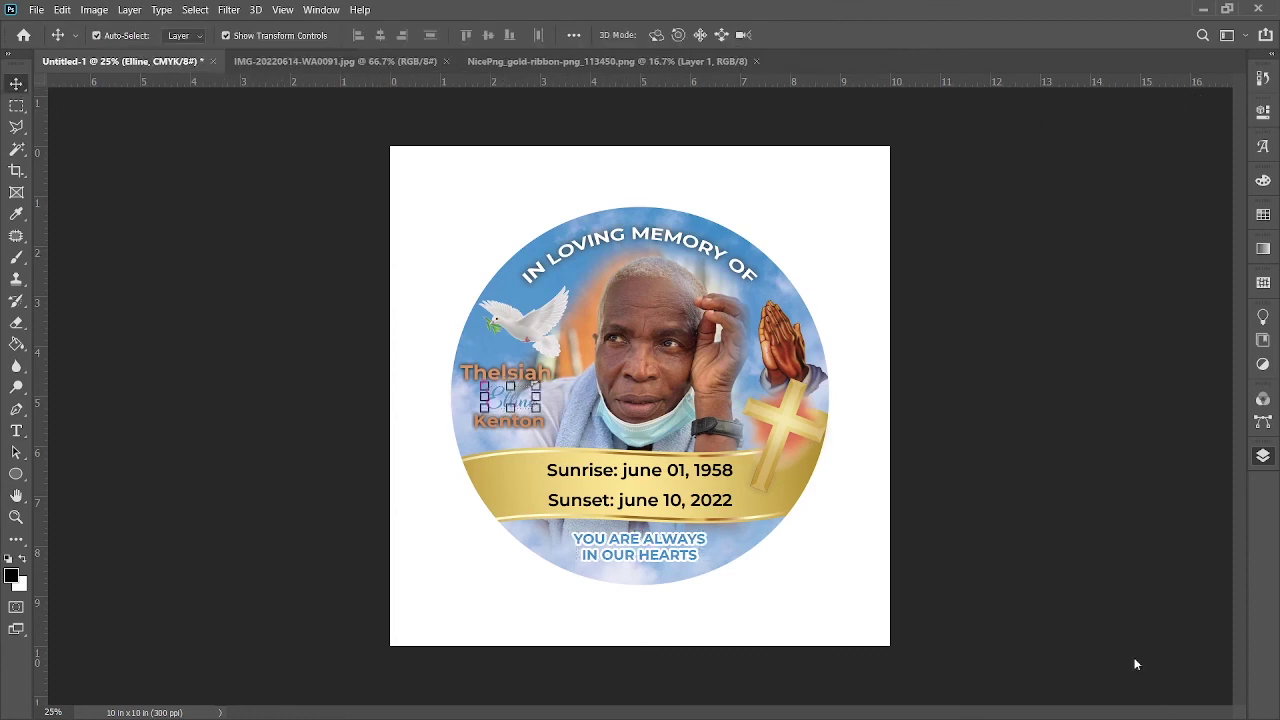
pyautogui.press('h')
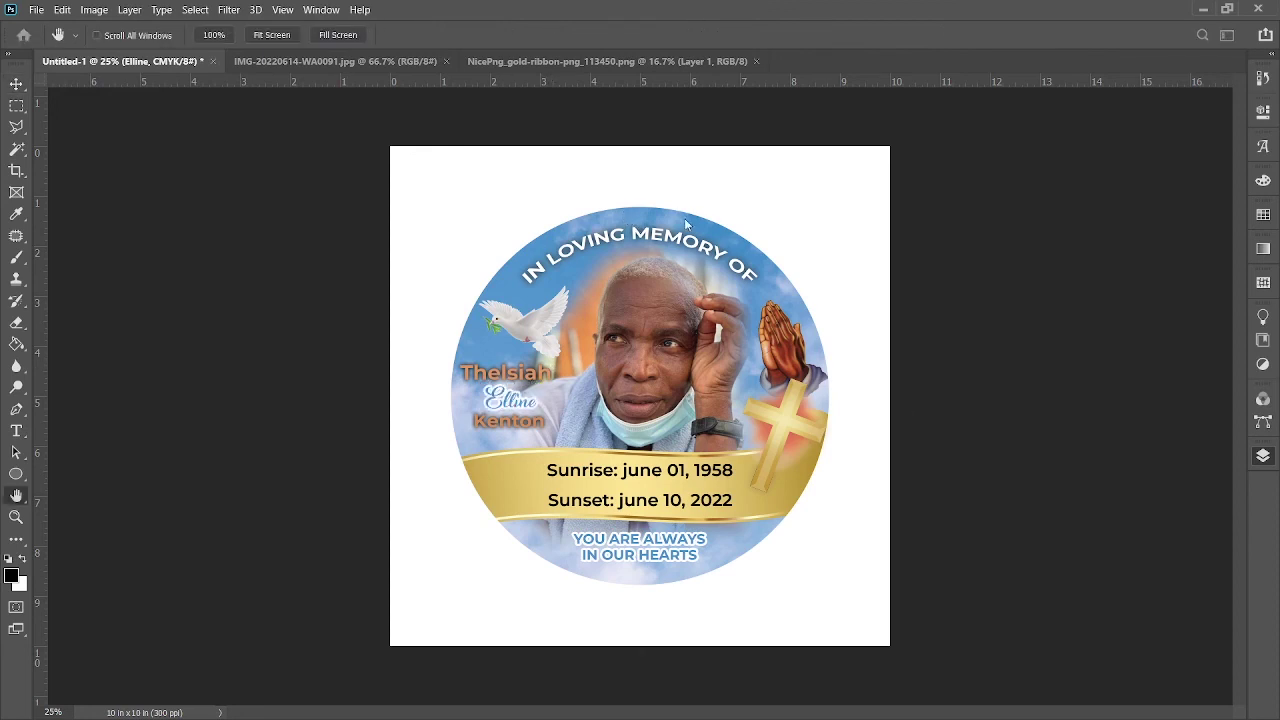
pyautogui.press('v')
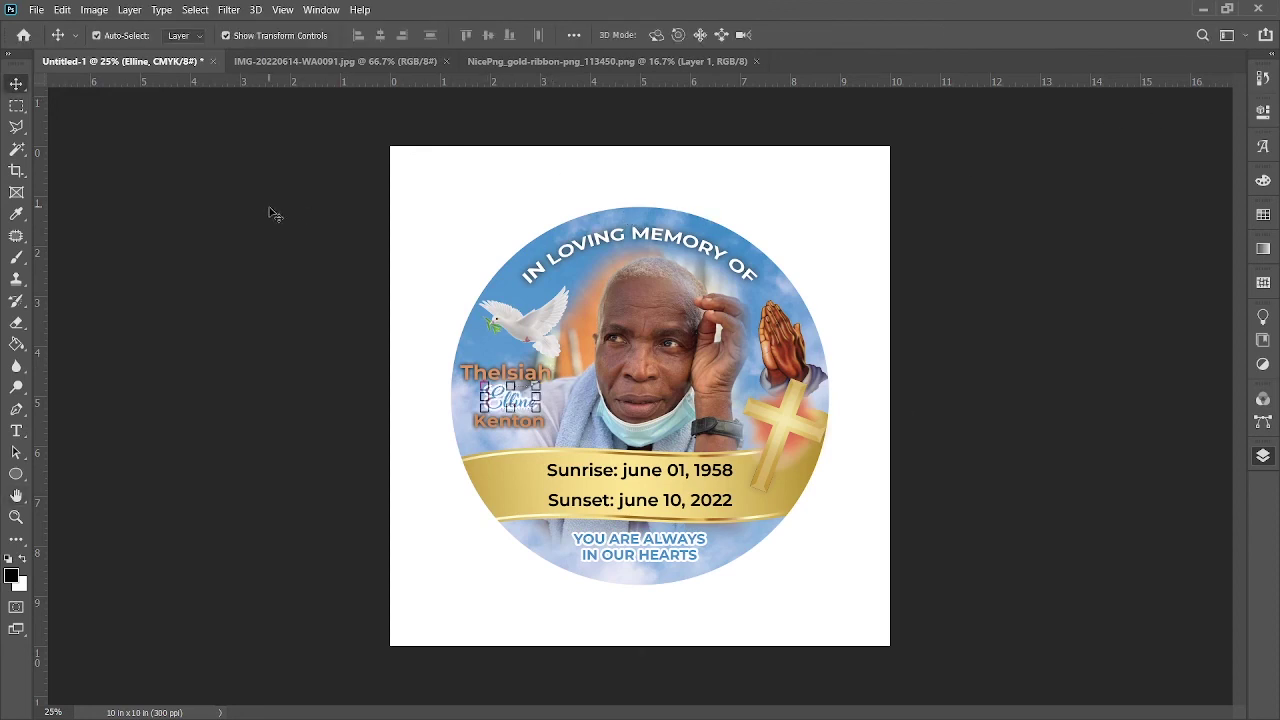
pyautogui.click(270, 213)
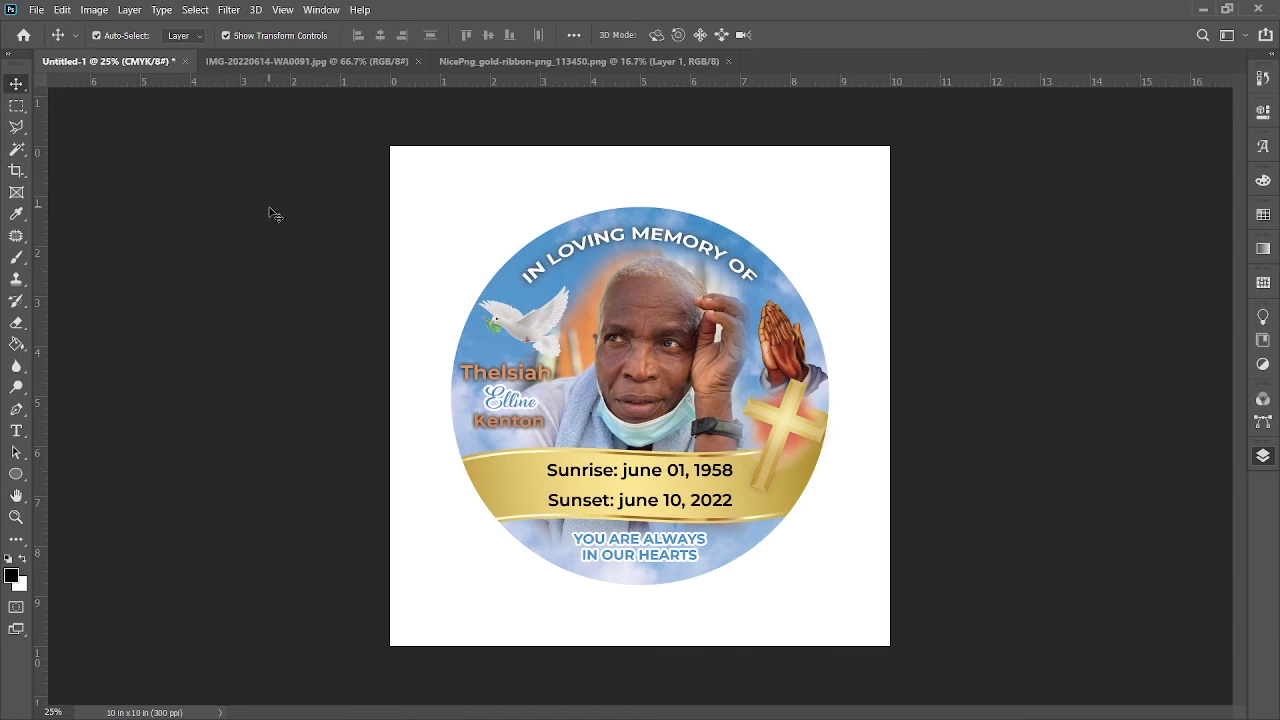